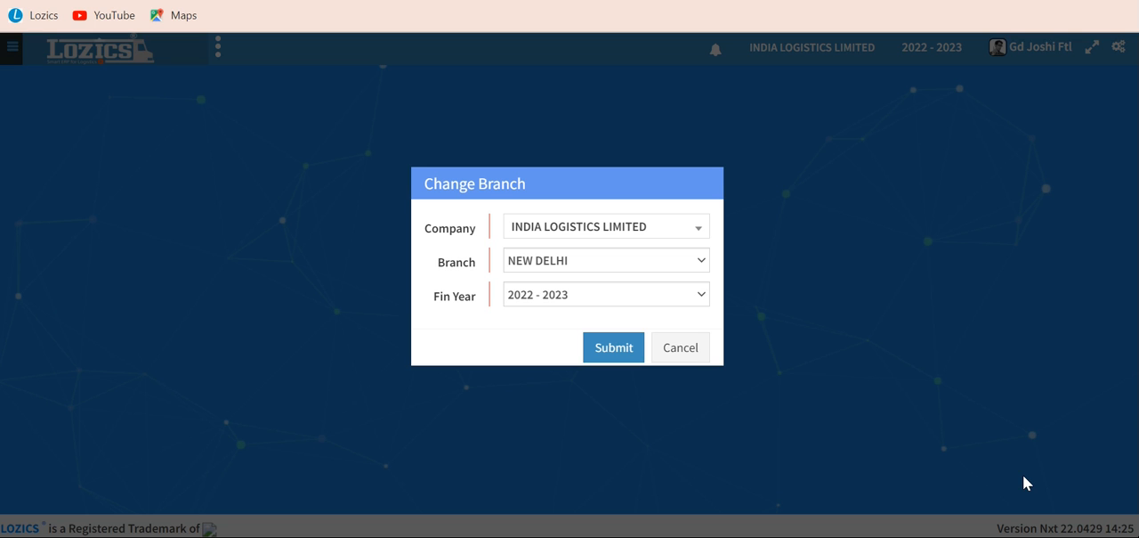
Enter INDIA LOGISTICS LIMITED's NEW DELHI branch for 2022 - 2023 and open a new consignment from the booking operations
left_click(616, 350)
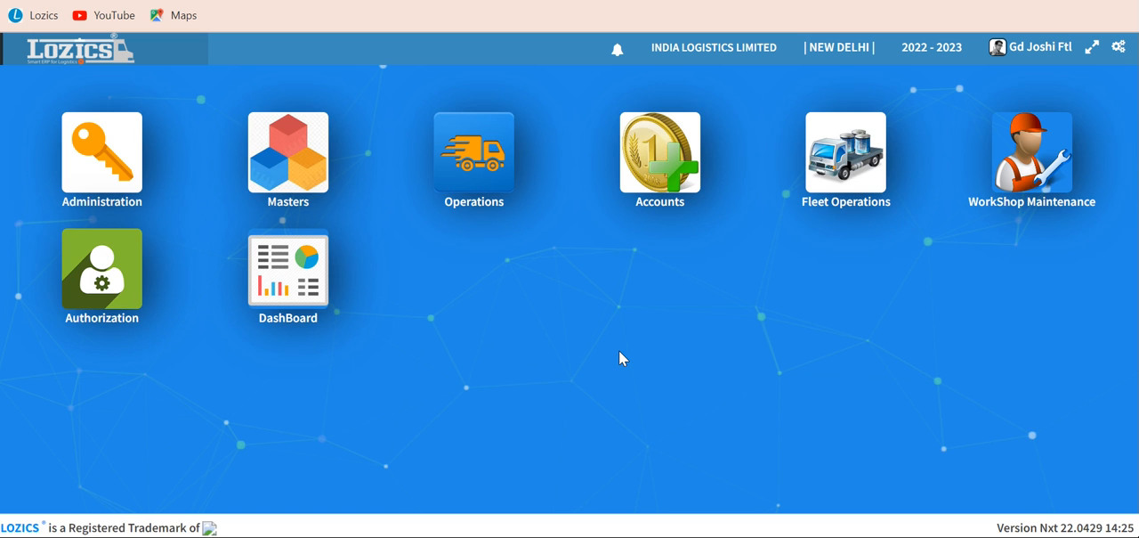
left_click(470, 178)
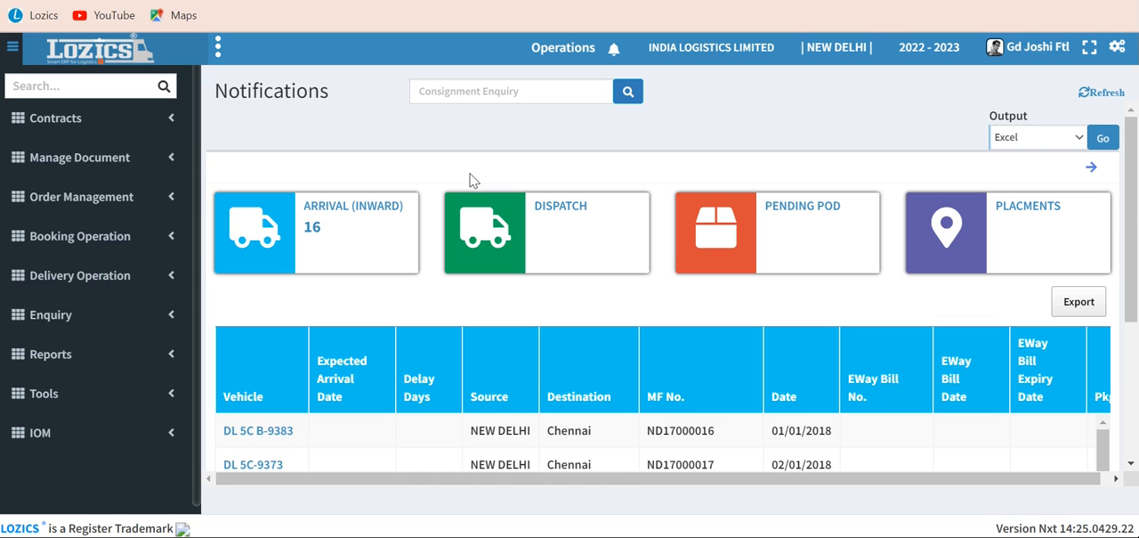
left_click(16, 238)
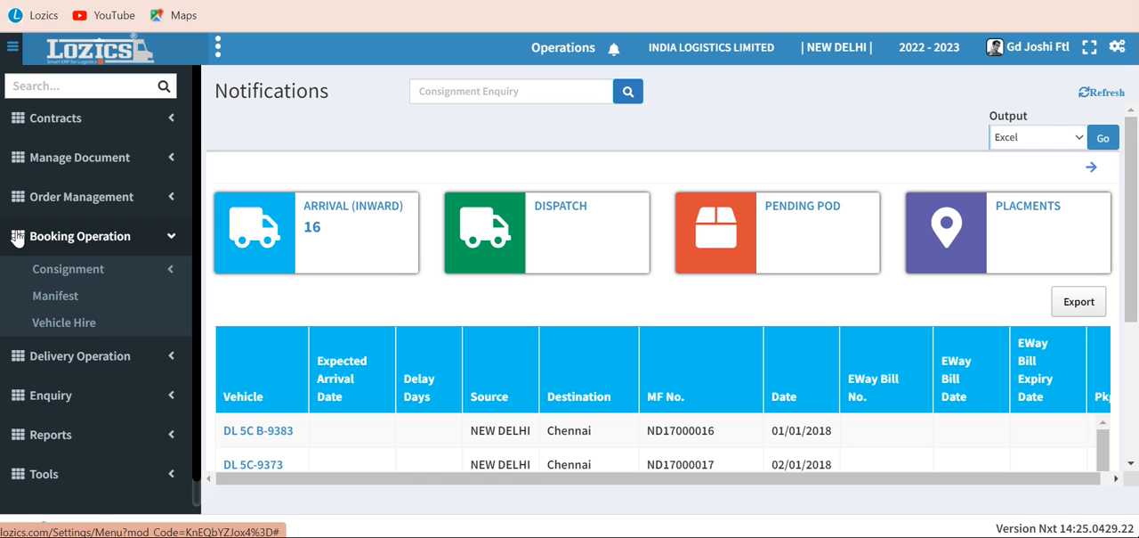
left_click(40, 275)
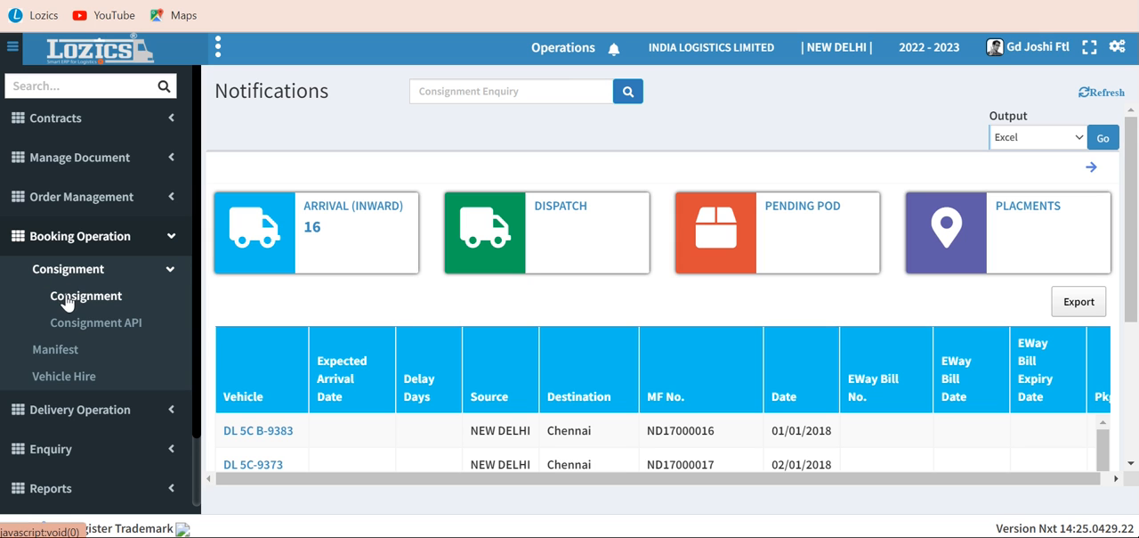
left_click(65, 301)
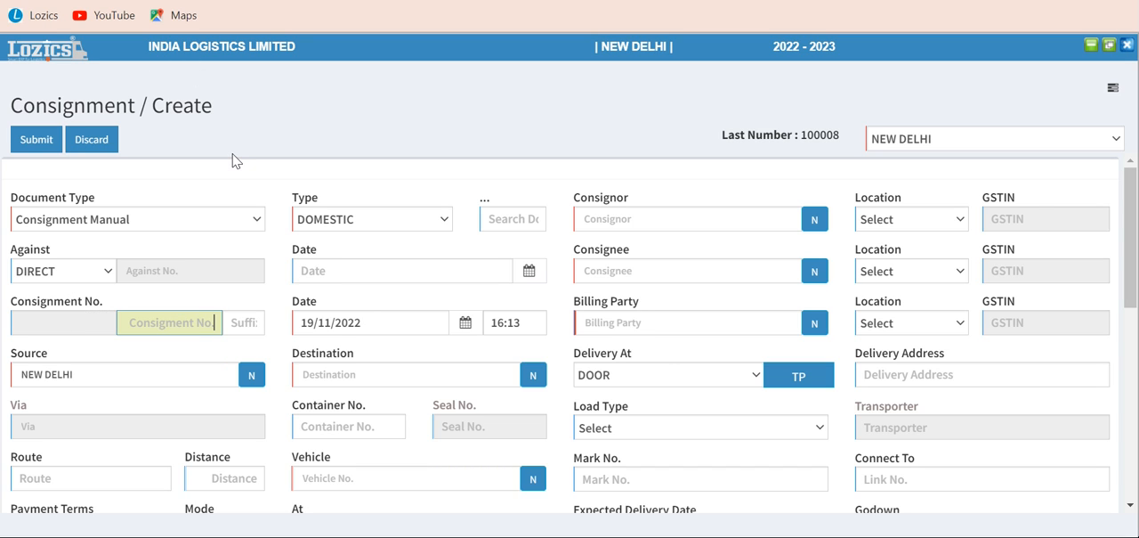
Set the document type of the new consignment to Consignment
left_click(177, 224)
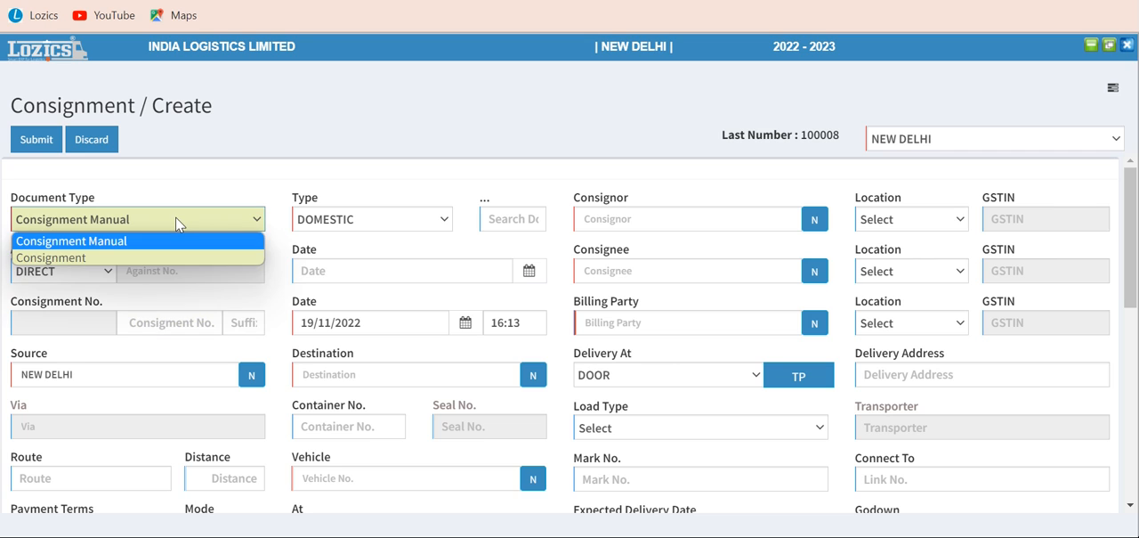
left_click(175, 218)
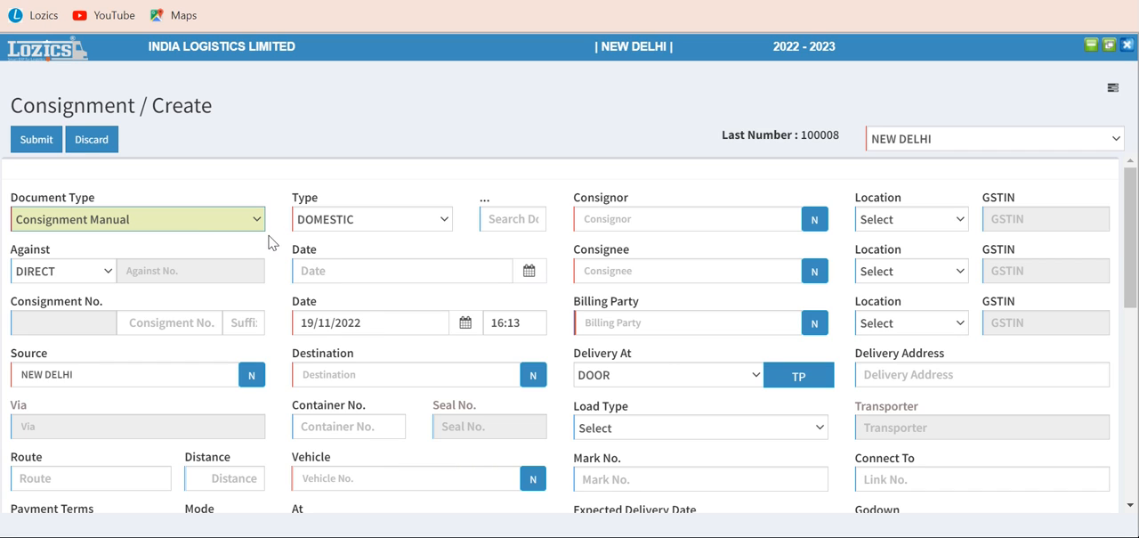
left_click(194, 218)
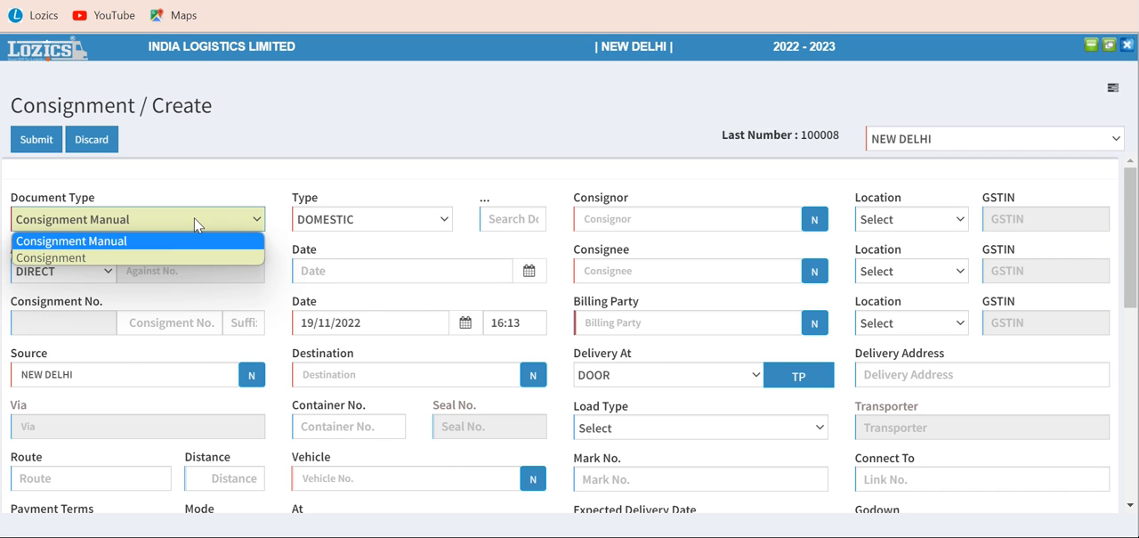
left_click(105, 258)
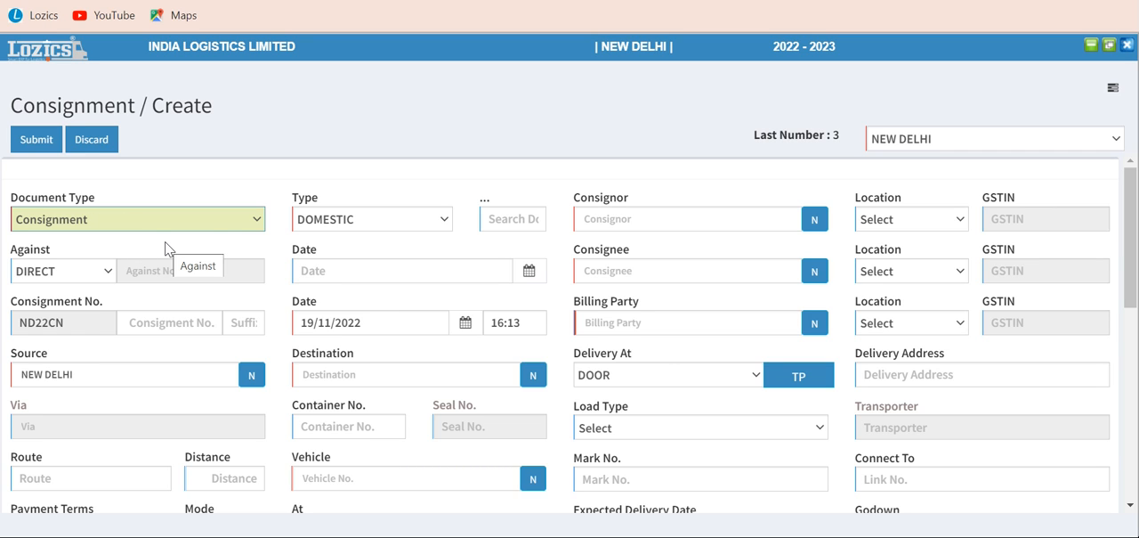
Choose DOMESTIC as the consignment type and keep DIRECT as its Against option, leaving the consignment number blank
left_click(366, 231)
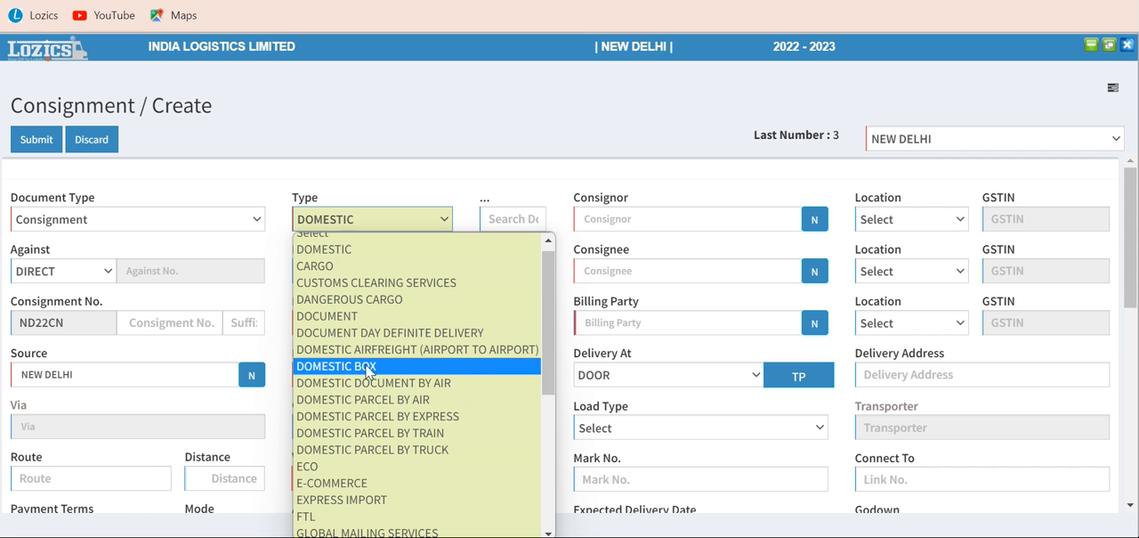
left_click(346, 253)
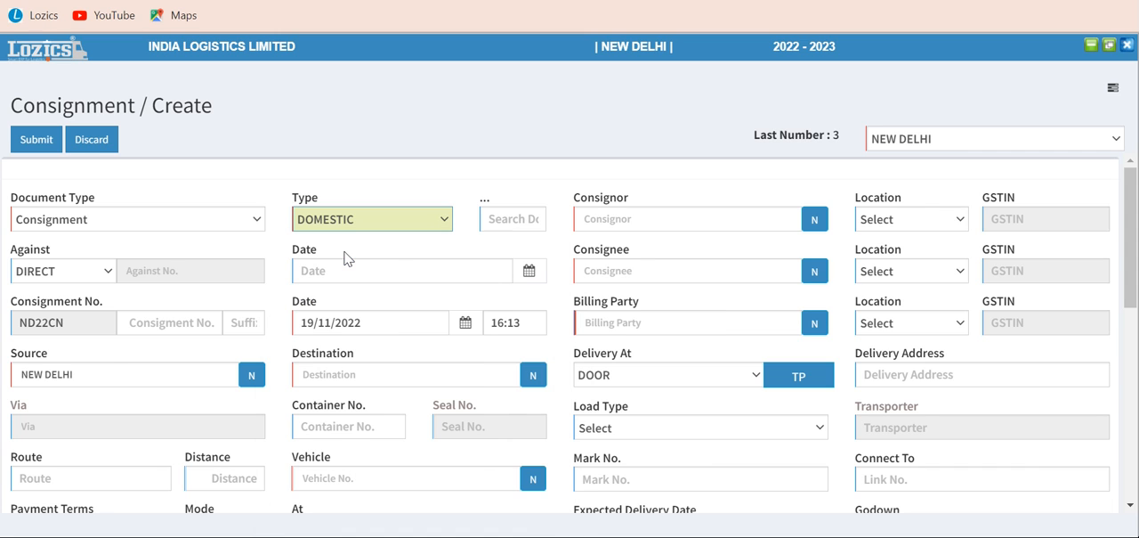
left_click(203, 241)
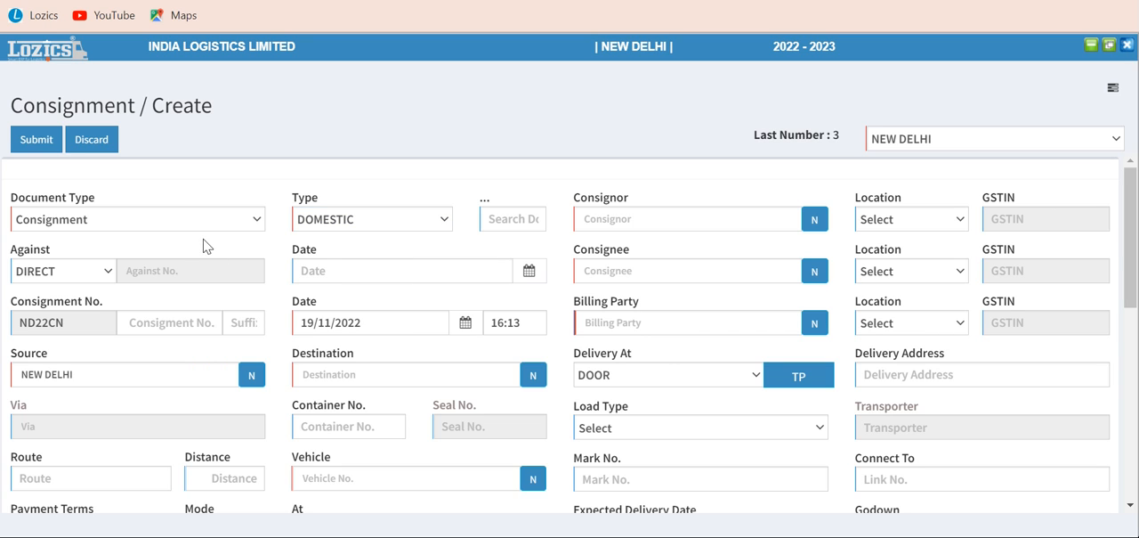
left_click(107, 272)
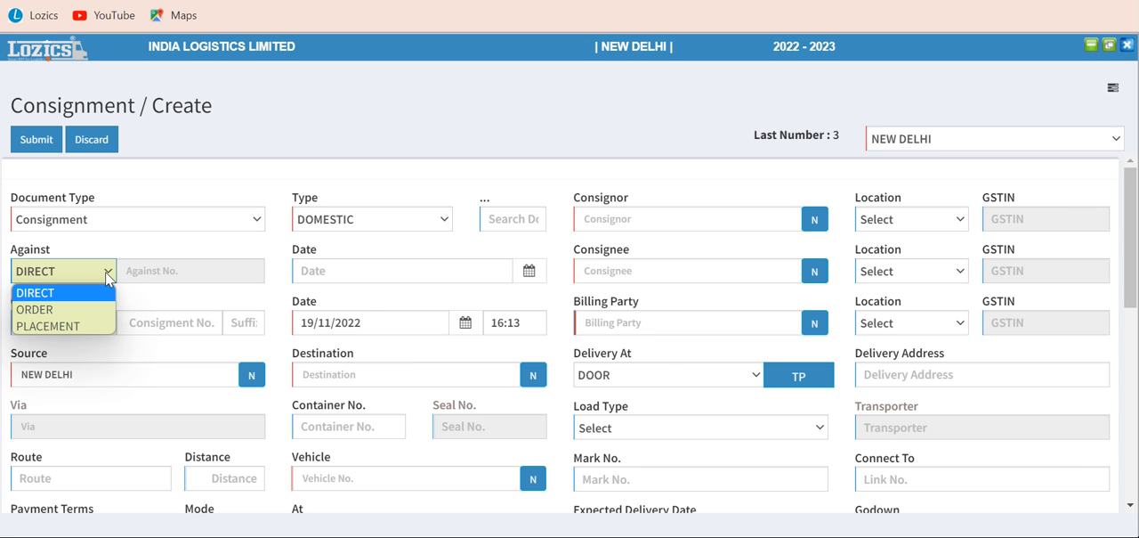
left_click(107, 276)
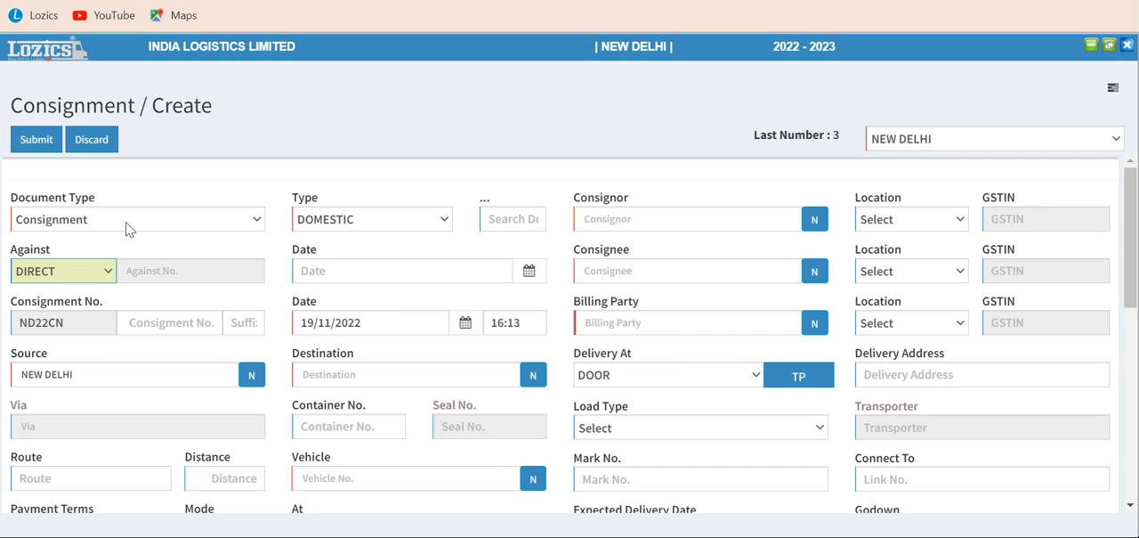
left_click(158, 278)
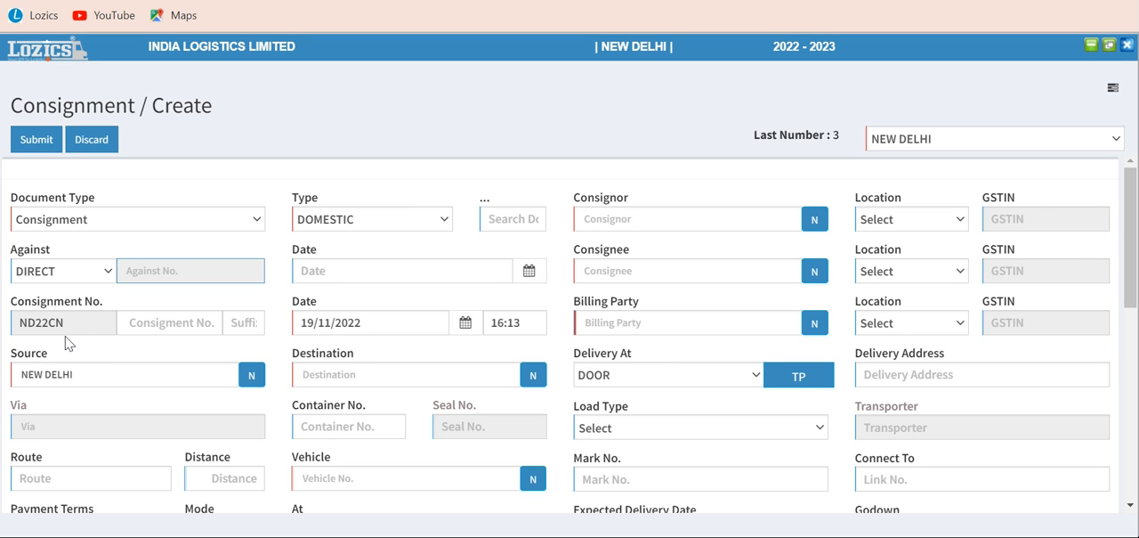
left_click(174, 324)
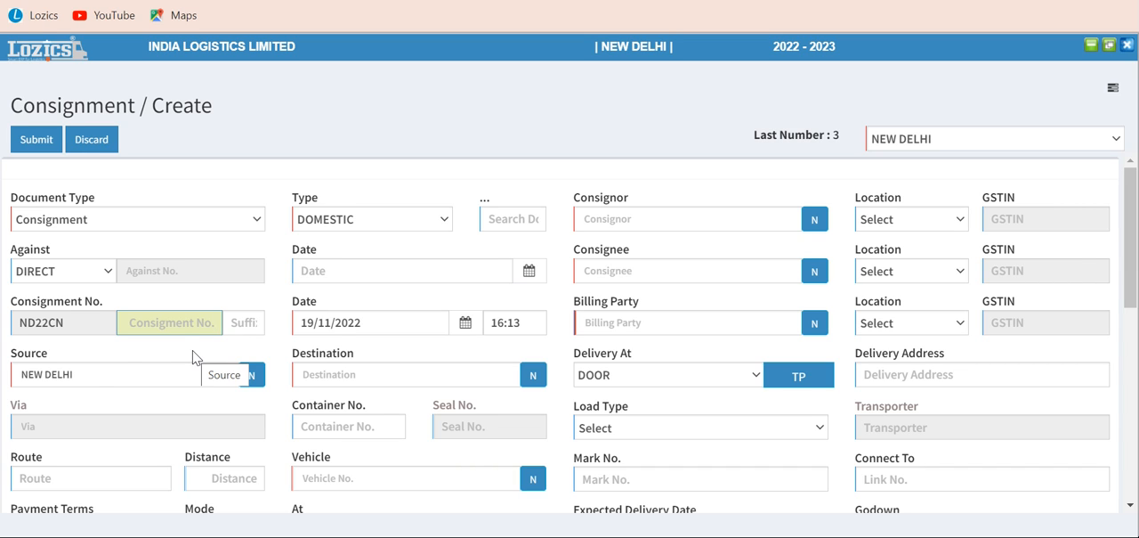
Replace the consignment's source with KOLKATA
left_click(112, 374)
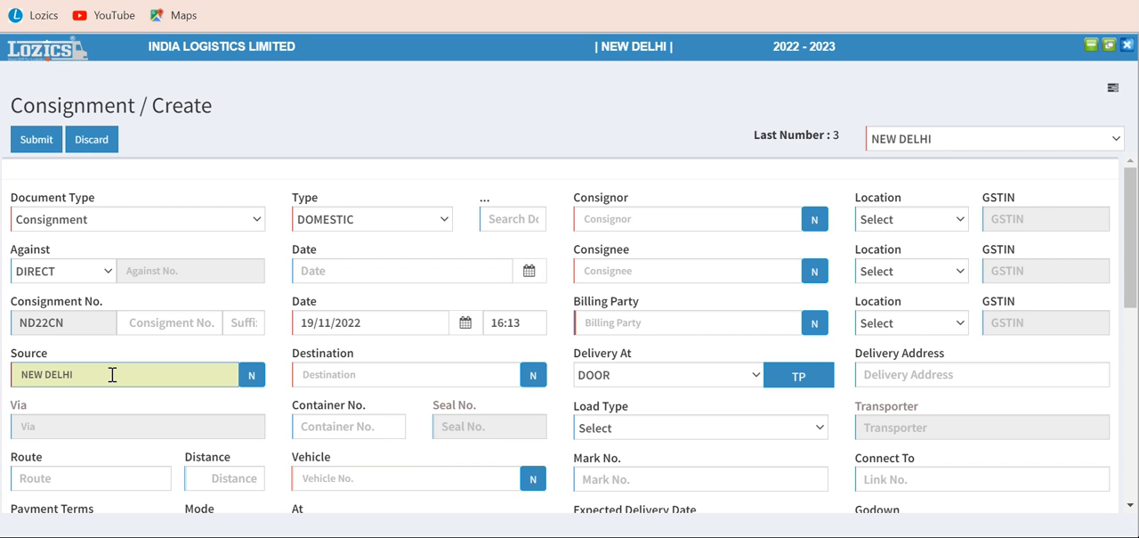
key("BackSpace")
key("BackSpace")
key("BackSpace")
key("BackSpace")
key("BackSpace")
key("BackSpace")
key("BackSpace")
key("BackSpace")
key("BackSpace")
type("kol")
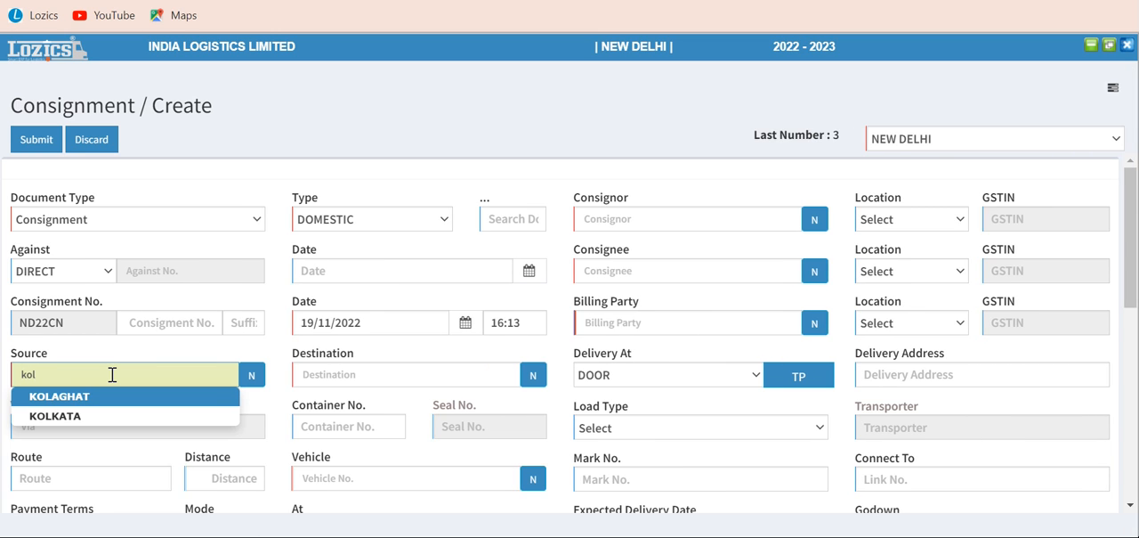
left_click(67, 419)
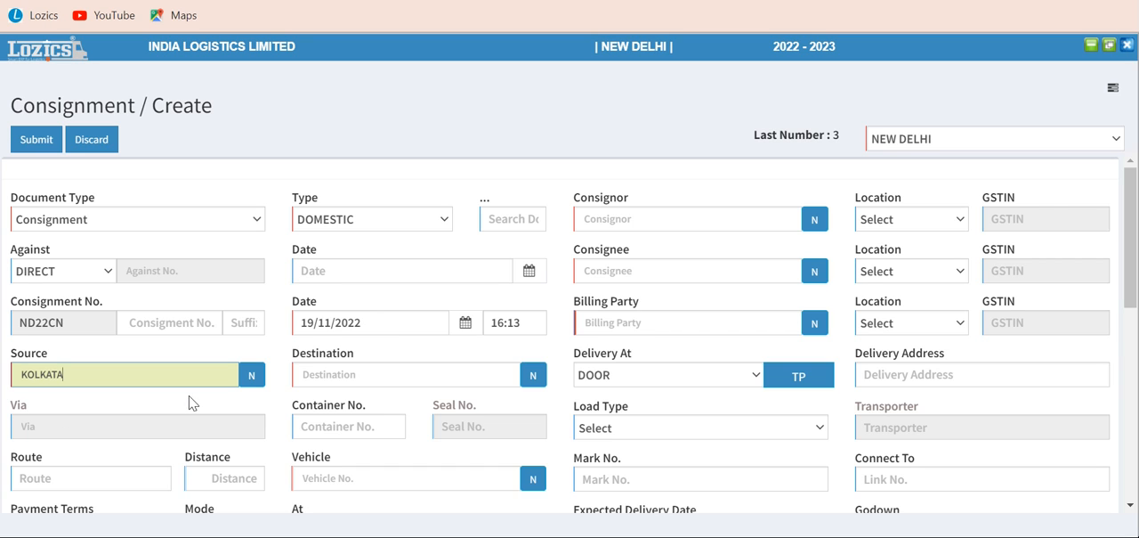
Set the consignment's destination to MUMBAI
left_click(352, 379)
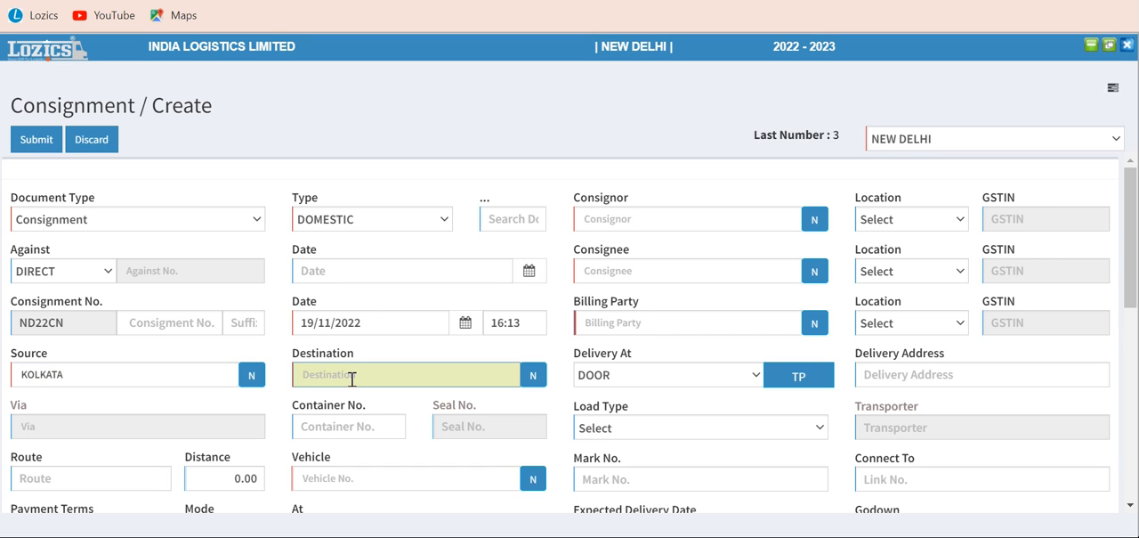
type("mum")
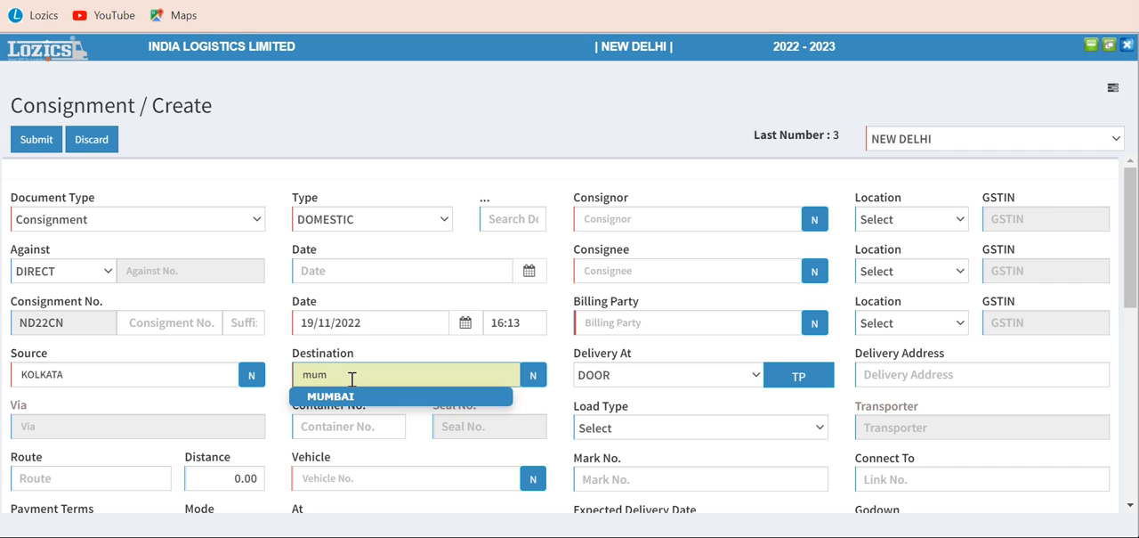
left_click(336, 397)
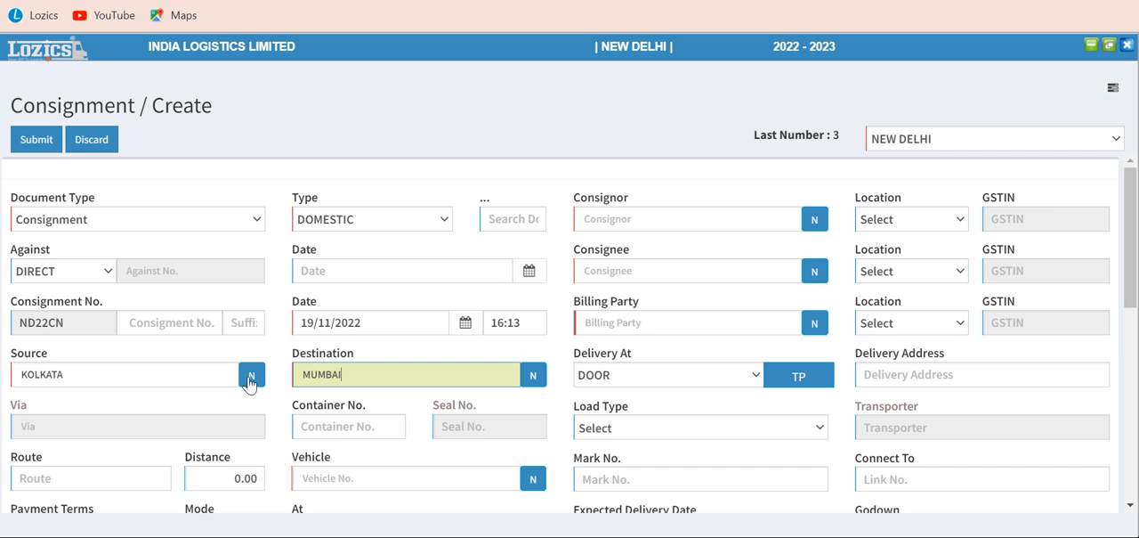
Clear the consignment's source and open the form for creating a new source location
left_click(207, 372)
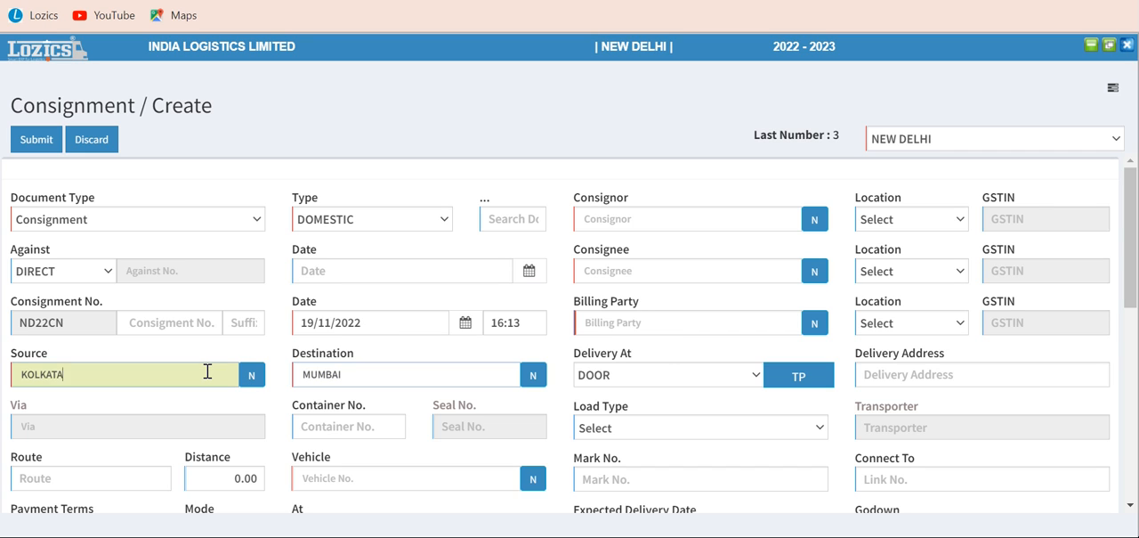
key("BackSpace")
key("BackSpace")
key("BackSpace")
key("BackSpace")
key("BackSpace")
key("BackSpace")
key("BackSpace")
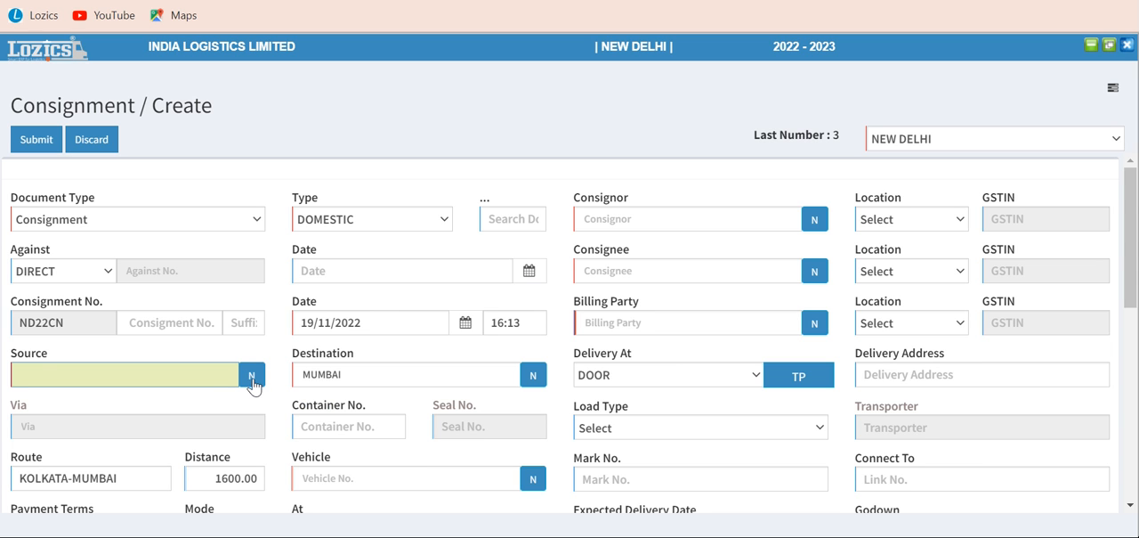
left_click(252, 379)
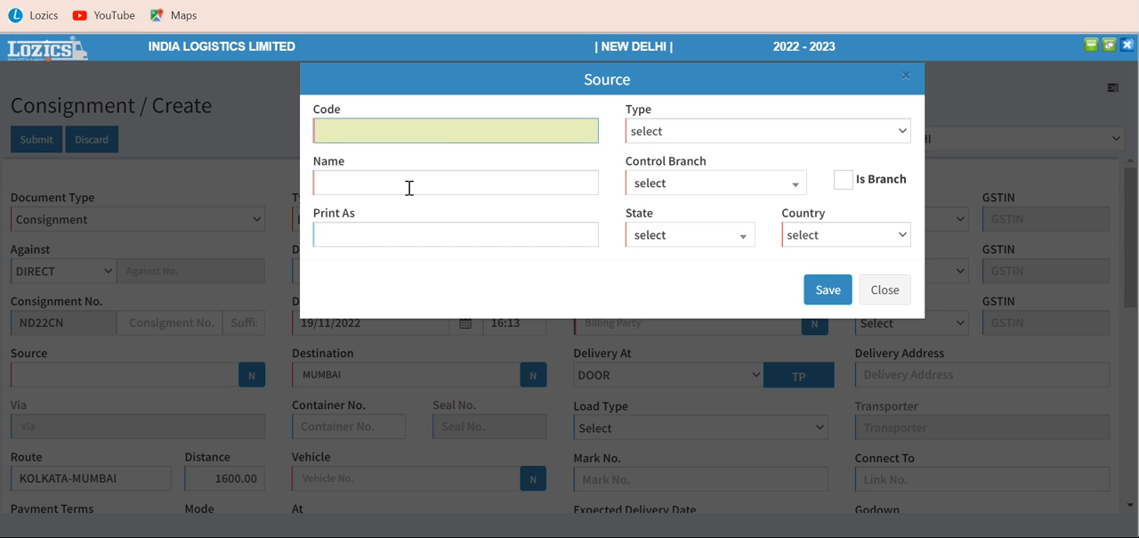
Set the new source location's type to ALL and its code to b01
left_click(642, 133)
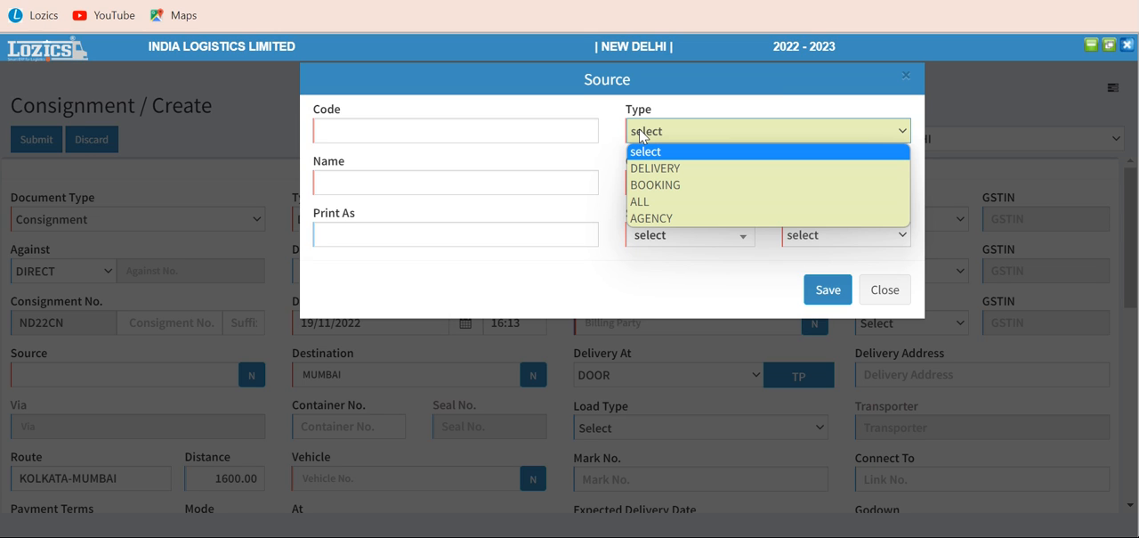
left_click(646, 204)
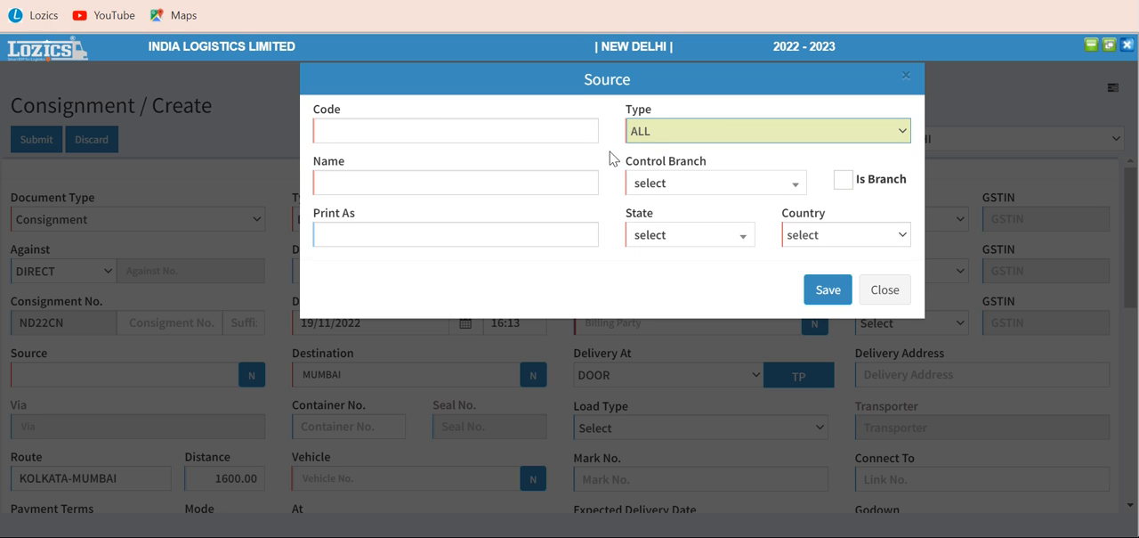
left_click(656, 184)
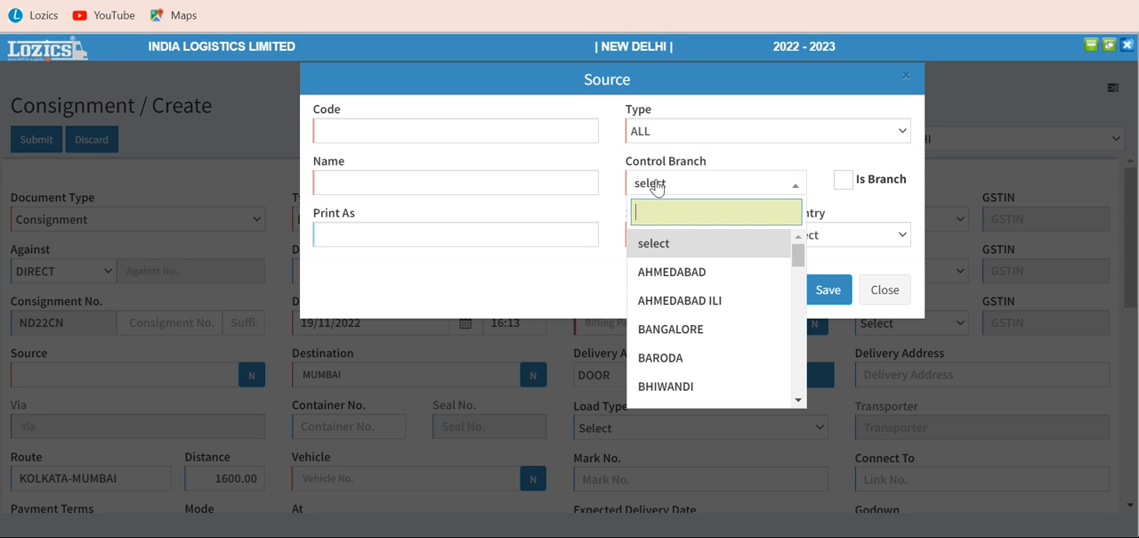
left_click(415, 127)
type("b01")
key("Tab")
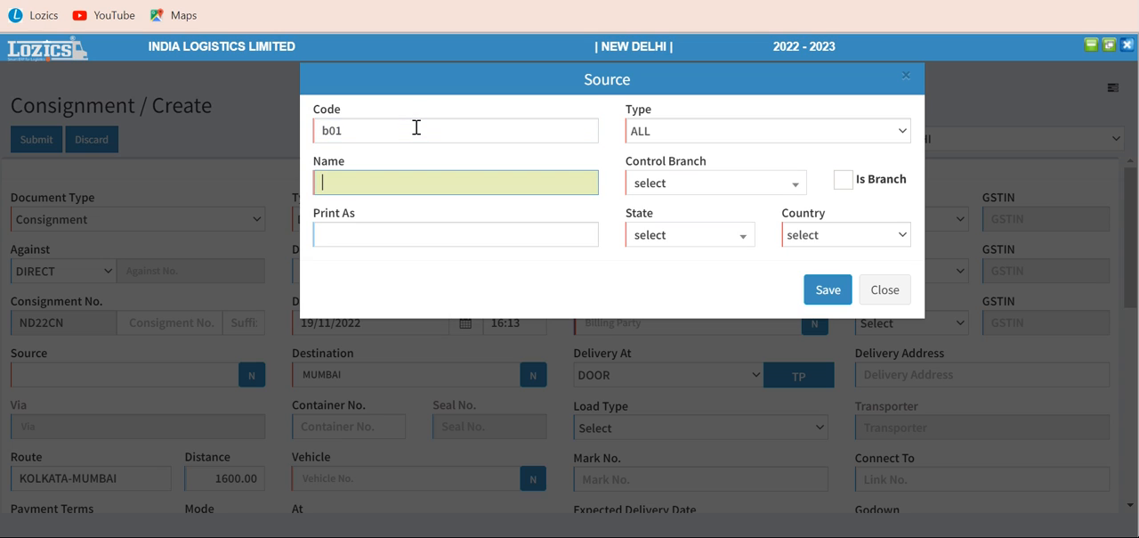
Name the new source location BARODARA and assign AHMEDABAD as its control branch
type("BARO")
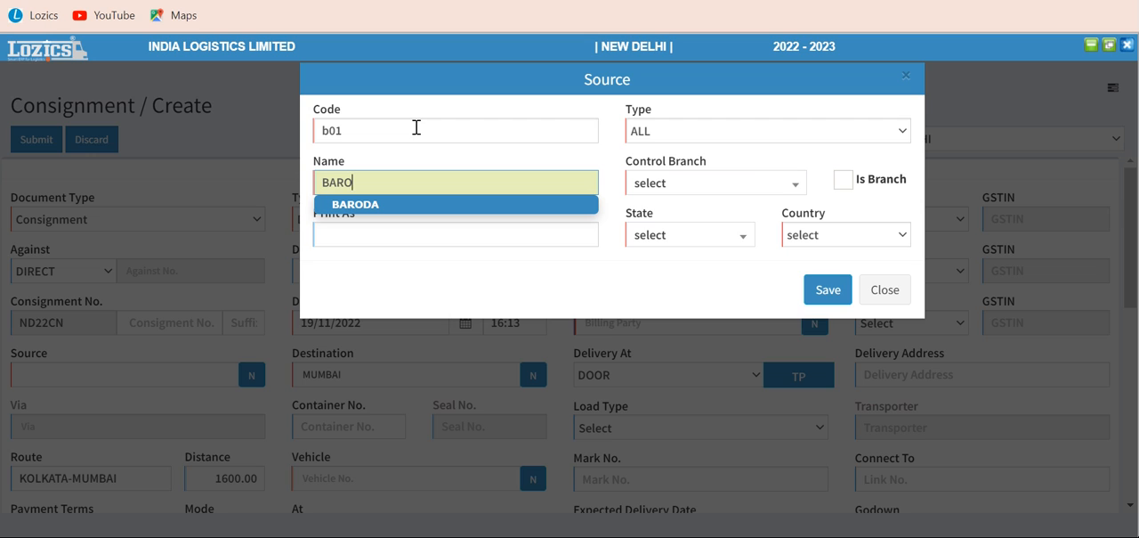
key("BackSpace")
key("BackSpace")
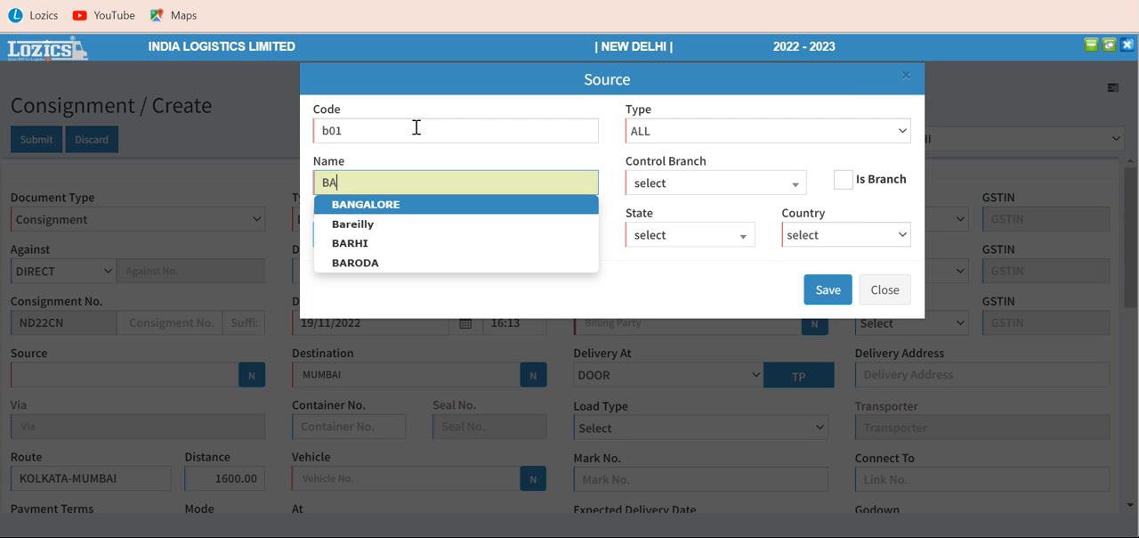
type("RoDARA")
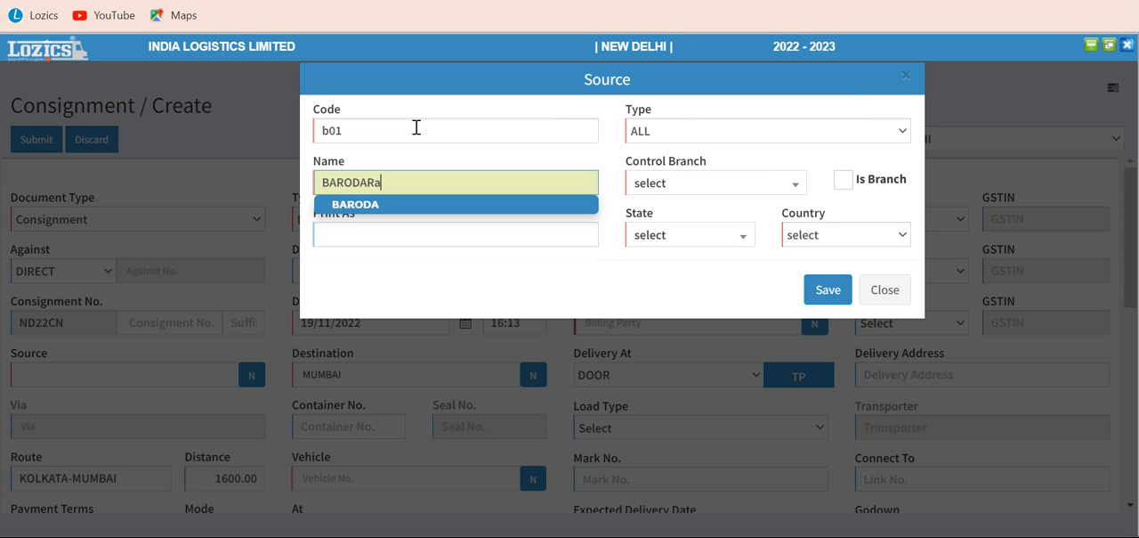
key("Tab")
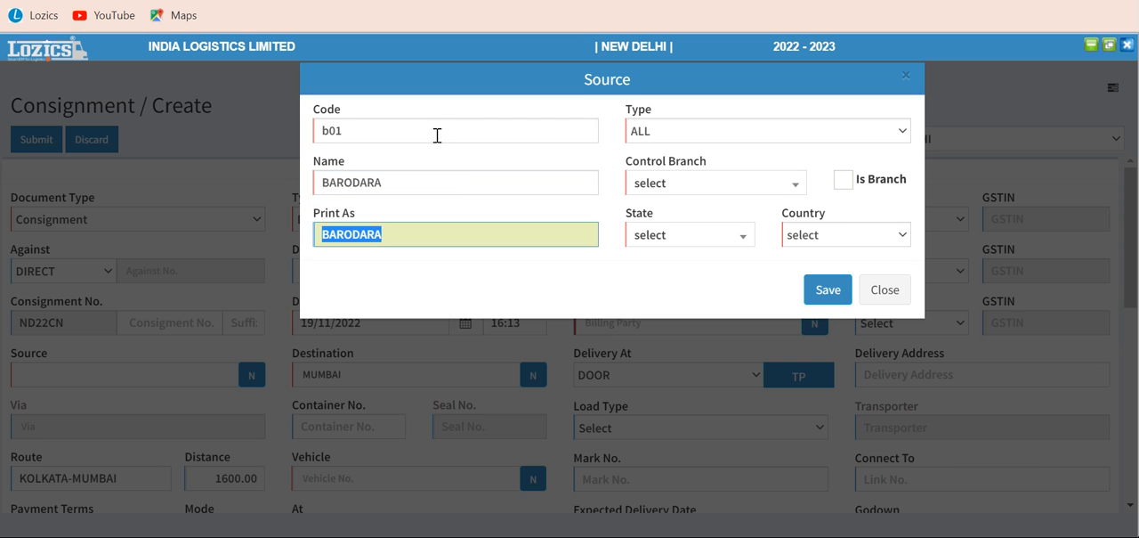
left_click(654, 189)
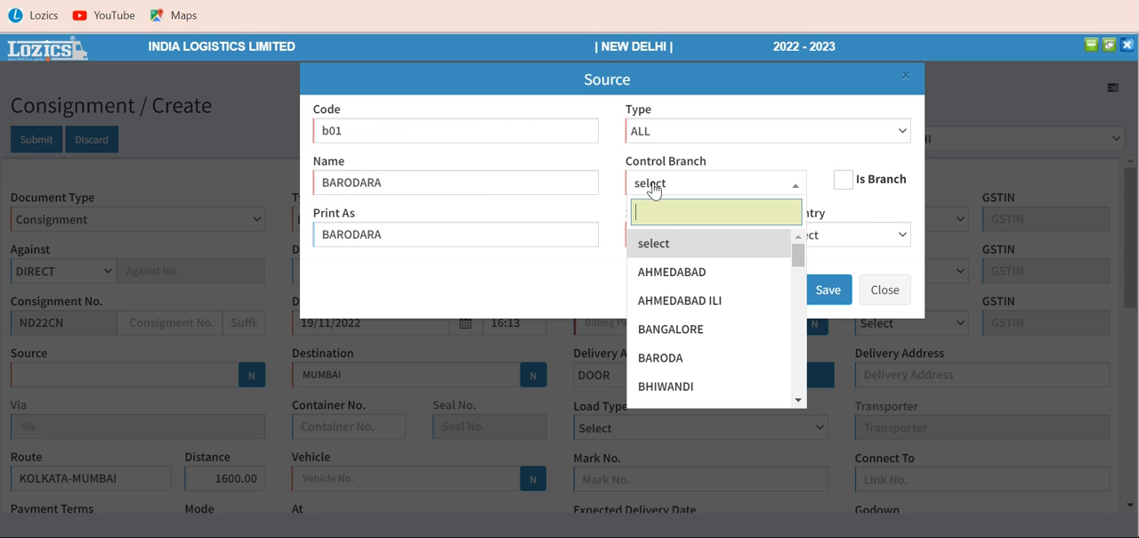
left_click(681, 277)
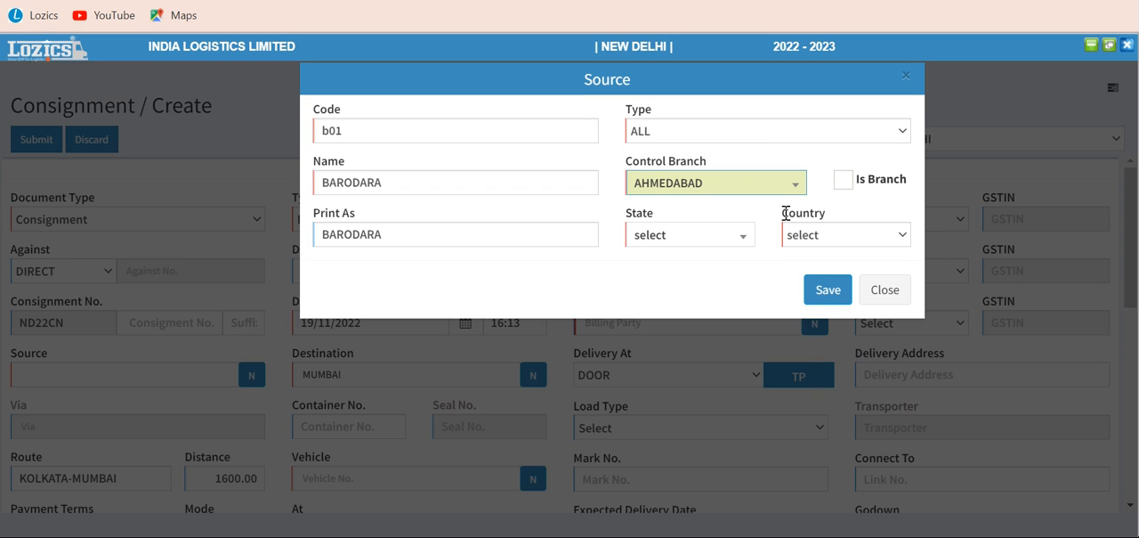
Set the new source location's state to Gujarat, and close the form without saving the location
left_click(686, 242)
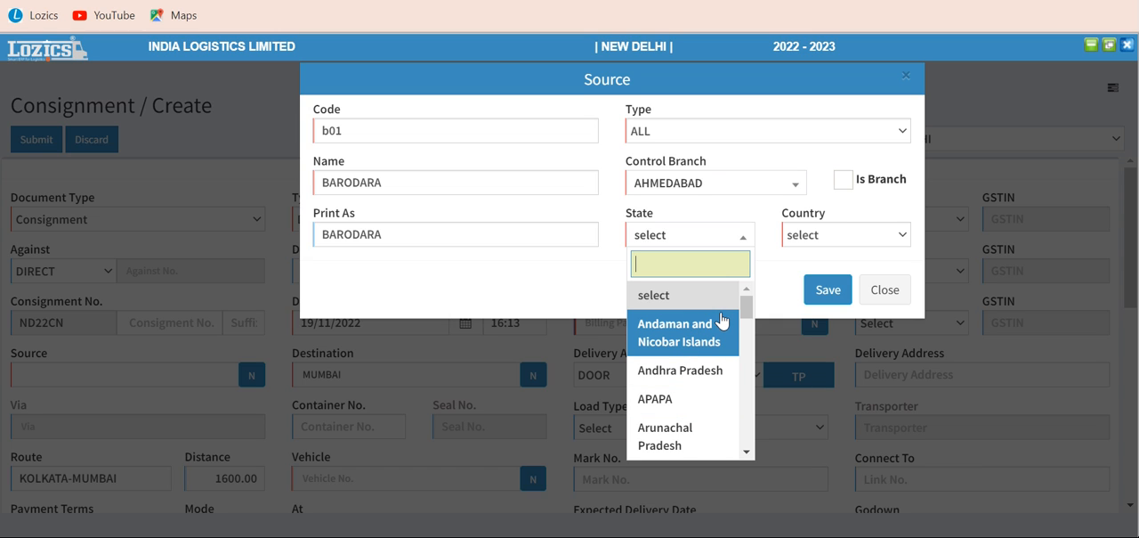
type("gu")
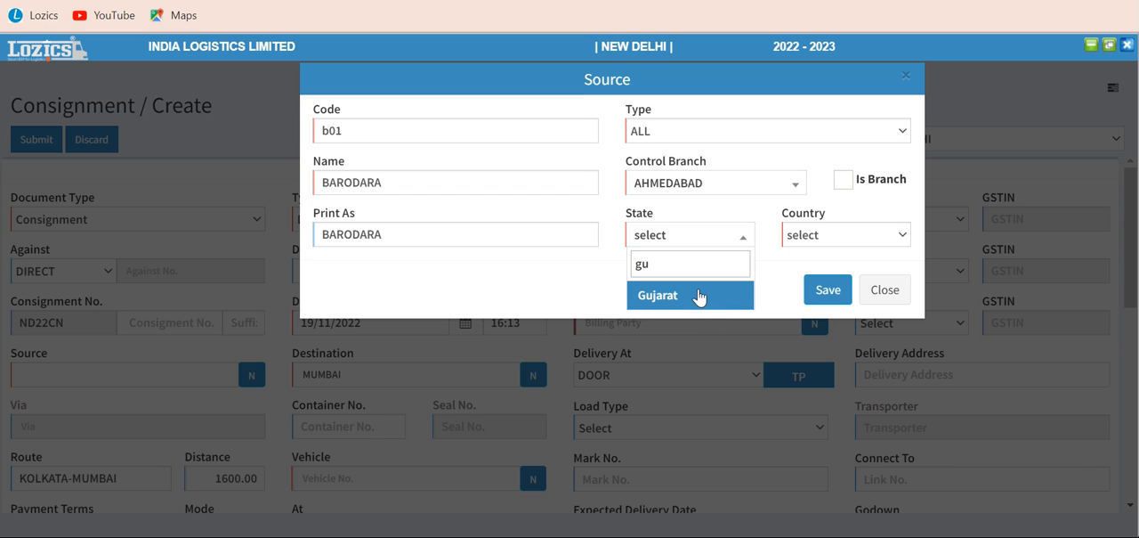
left_click(699, 295)
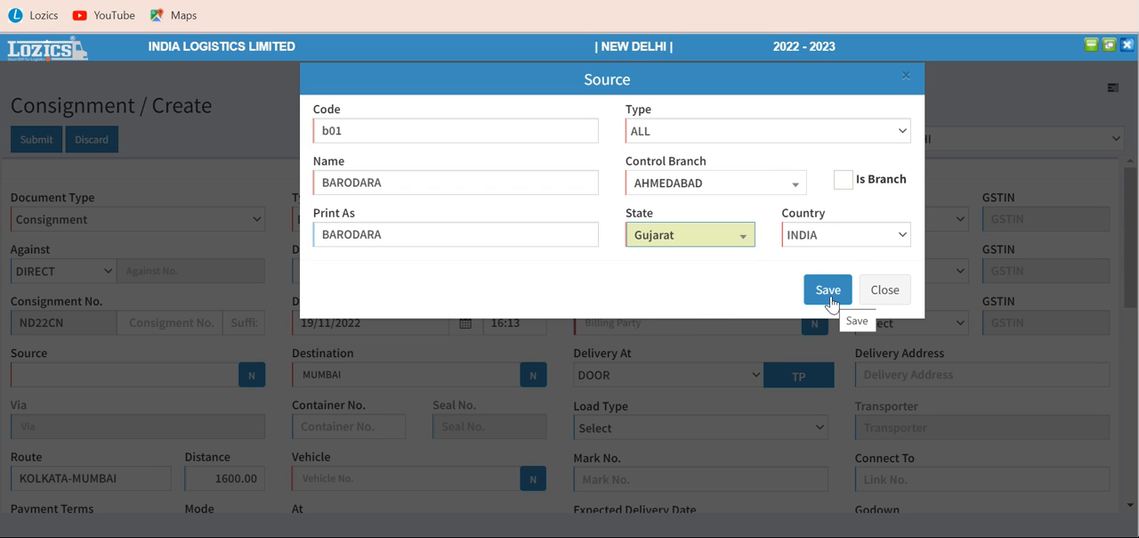
left_click(886, 290)
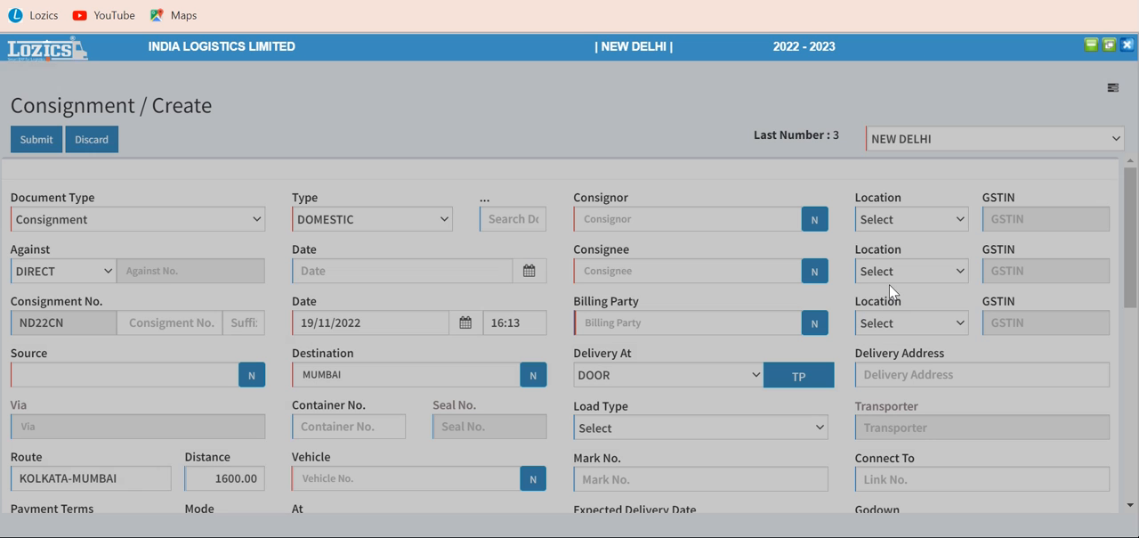
Set the consignment's source to NEW DELHI
left_click(159, 370)
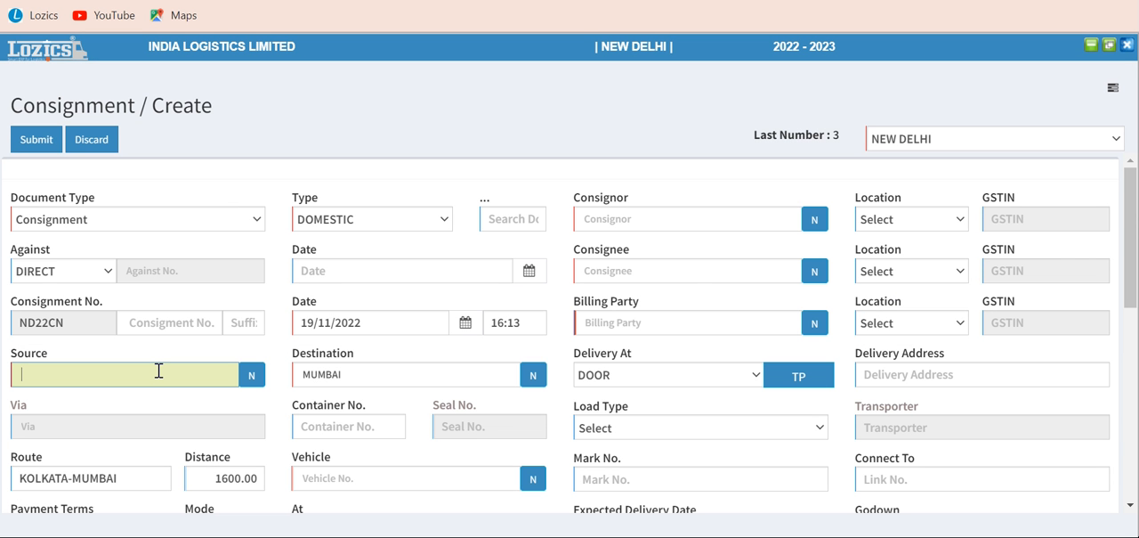
type("new")
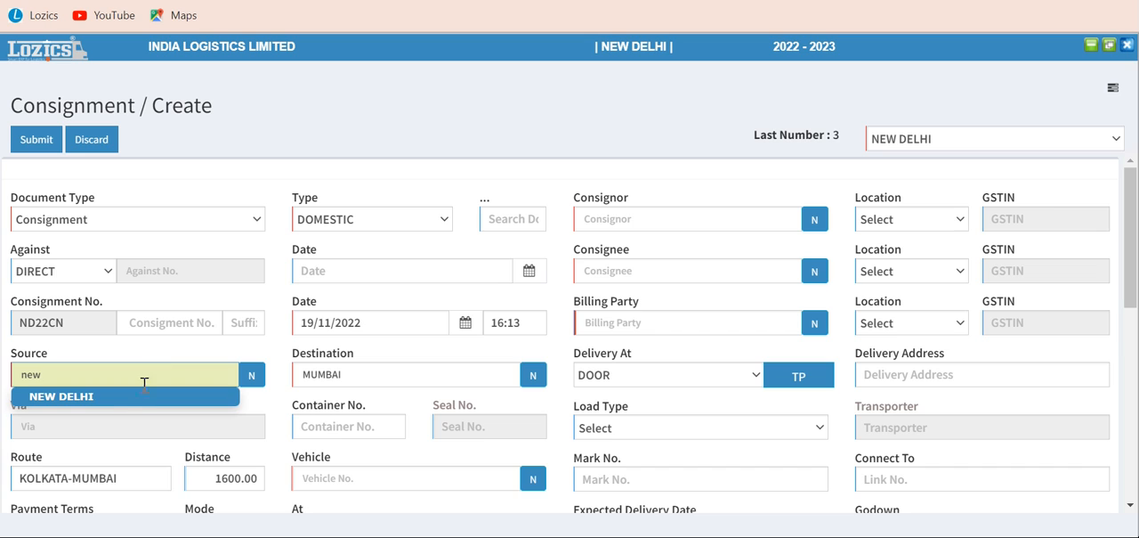
left_click(116, 403)
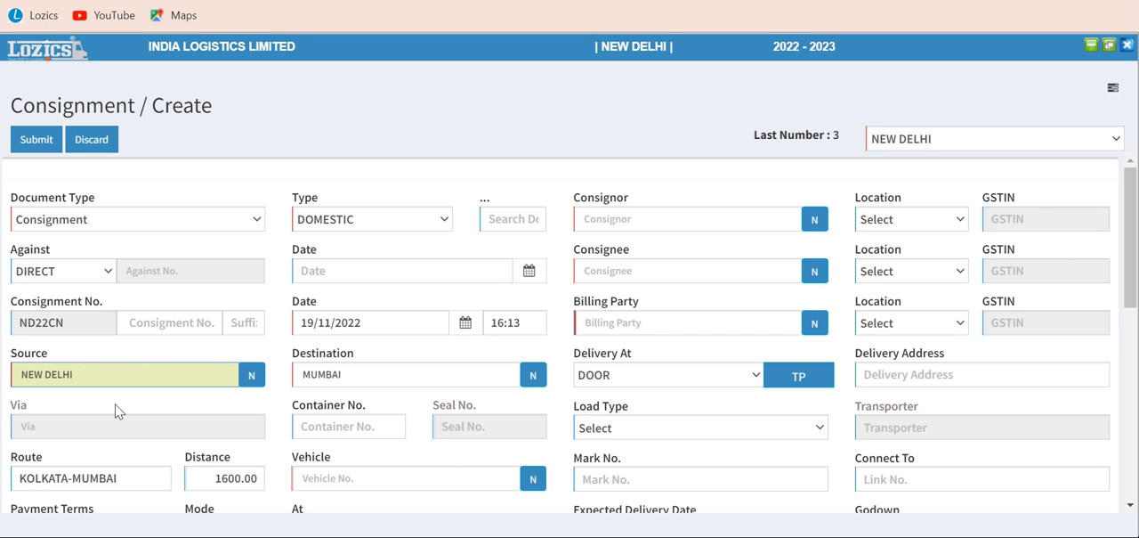
key("Tab")
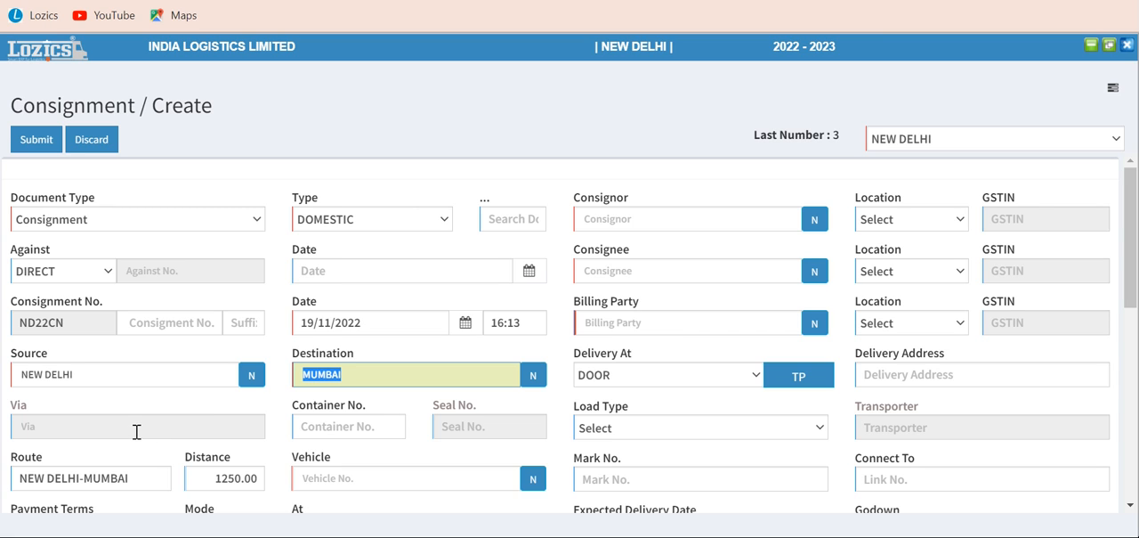
Enter 74746 as the consignment's container number
left_click(144, 418)
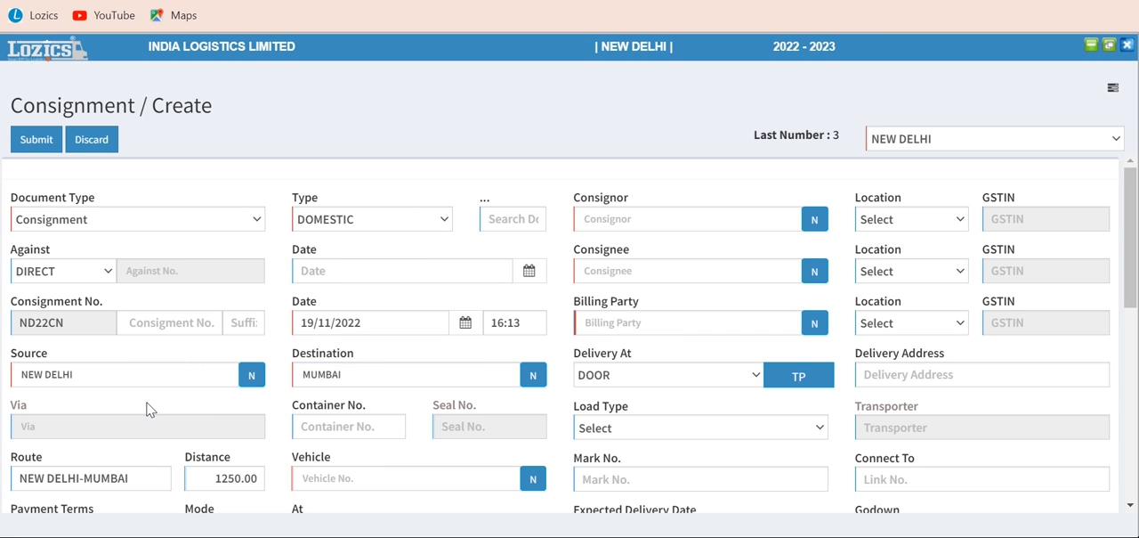
left_click(115, 425)
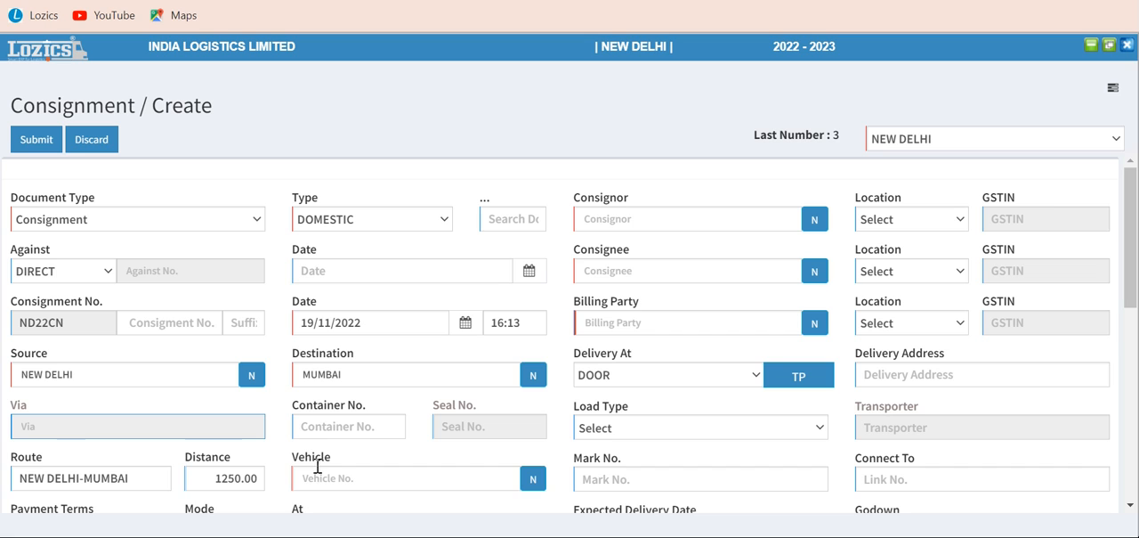
left_click(357, 431)
type("74746")
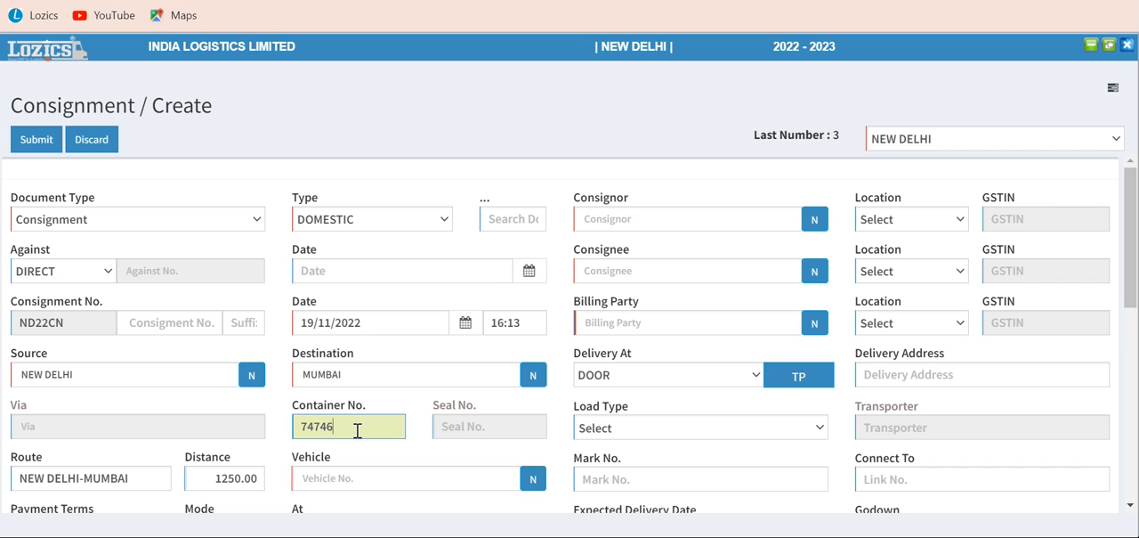
key("Tab")
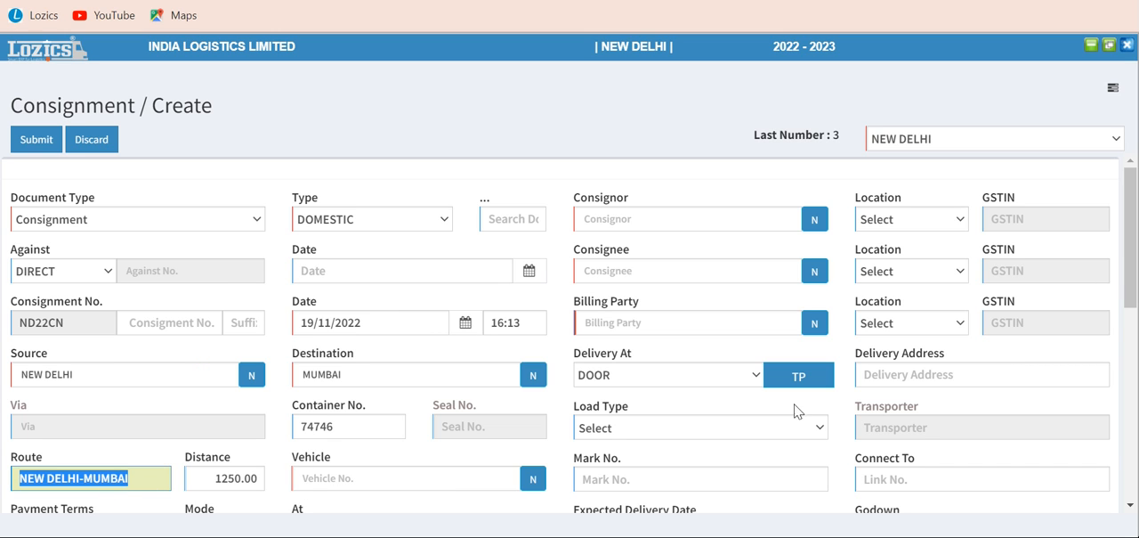
Examine the payment terms available for the consignment
left_click_drag(1128, 269, 1128, 312)
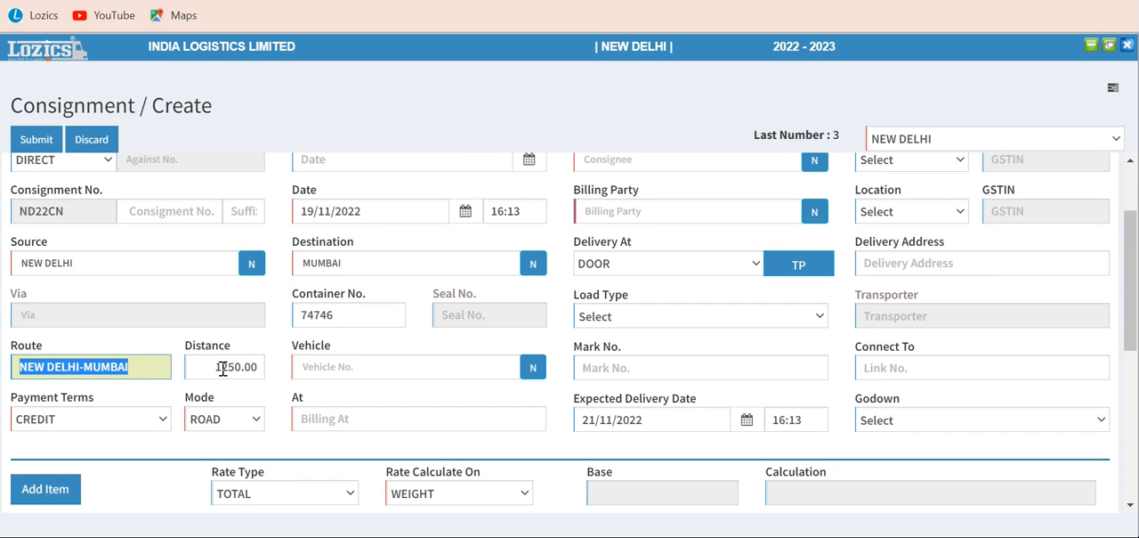
left_click(120, 415)
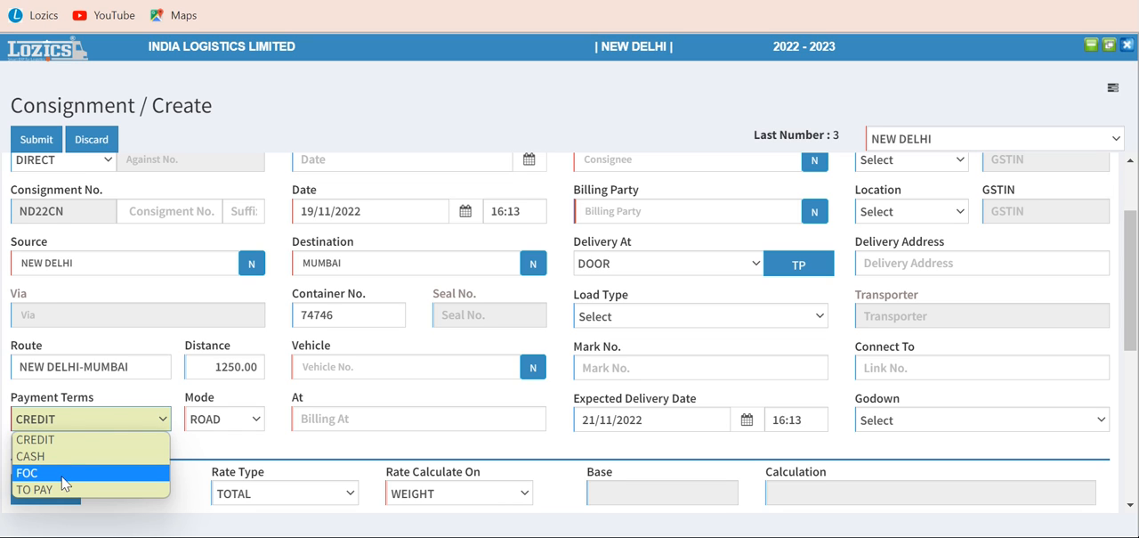
left_click(132, 398)
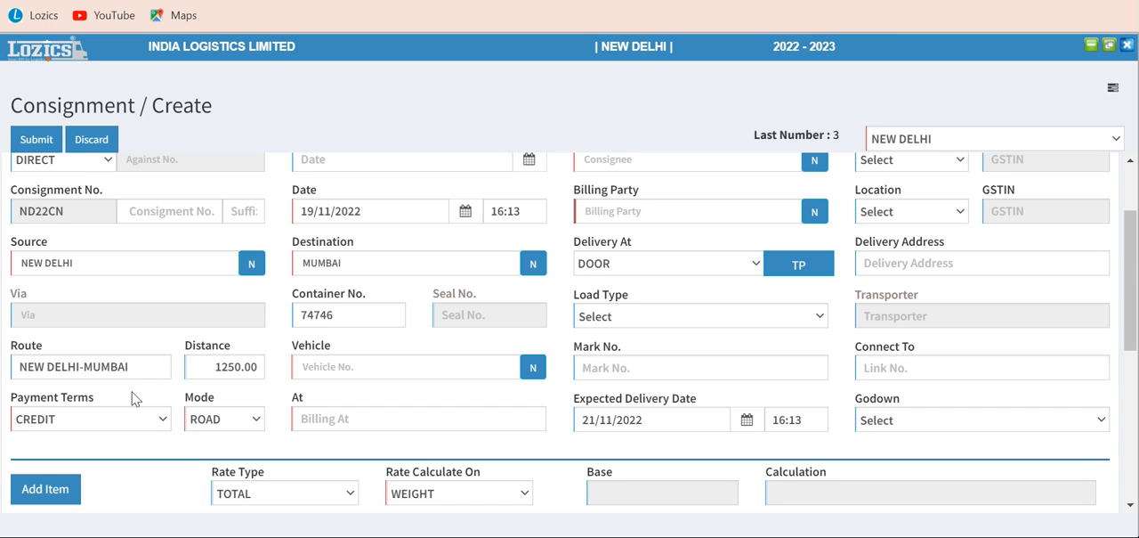
left_click(373, 368)
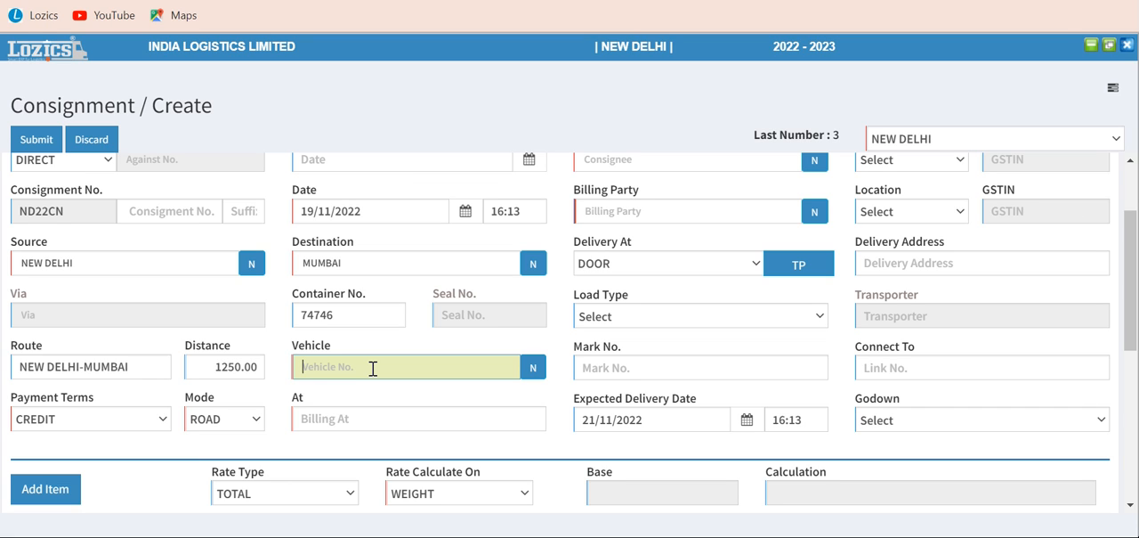
type("dl")
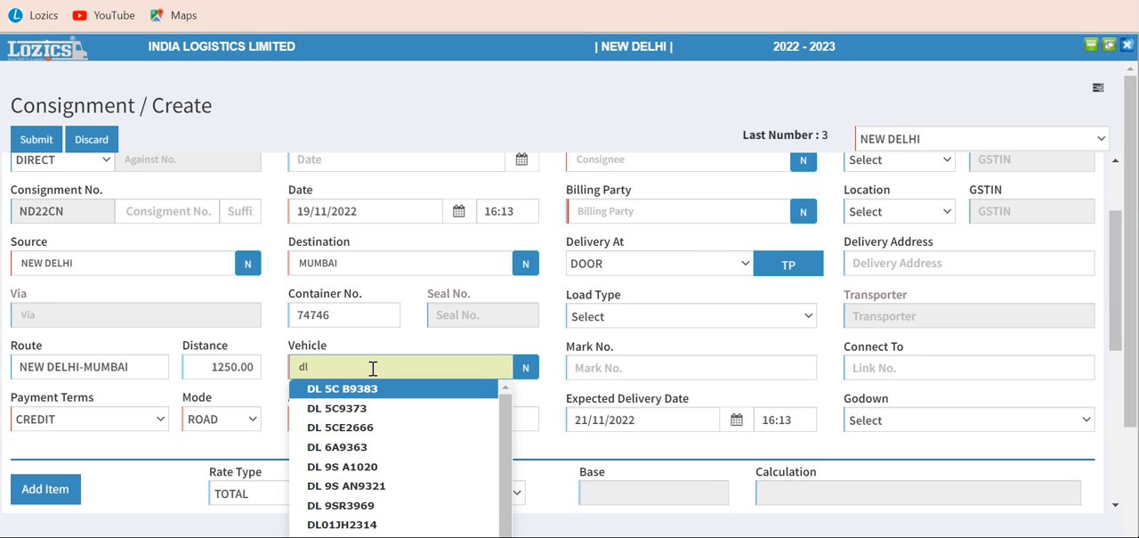
left_click(350, 410)
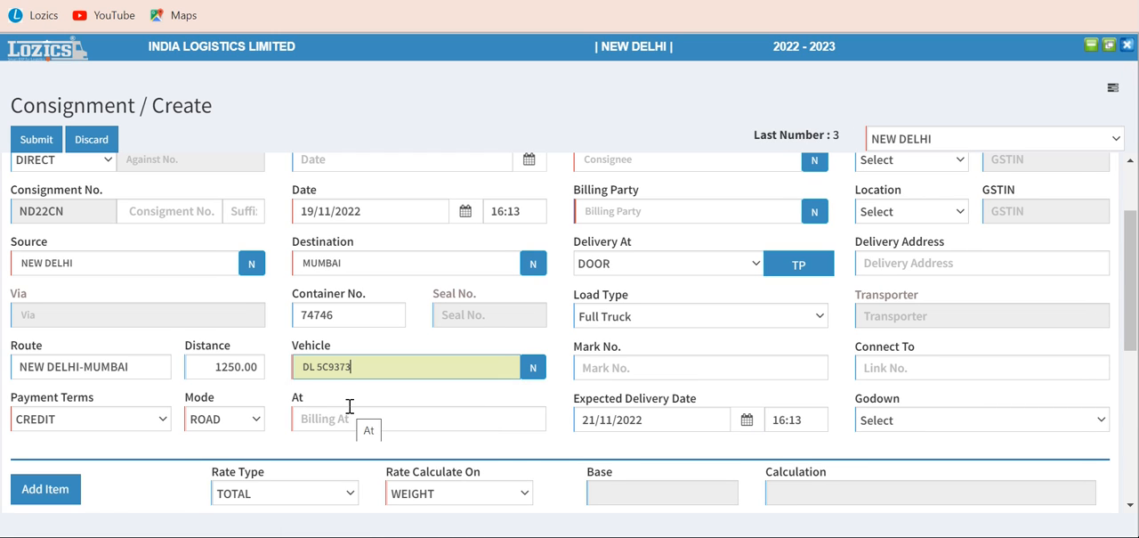
key("Tab")
key("Tab")
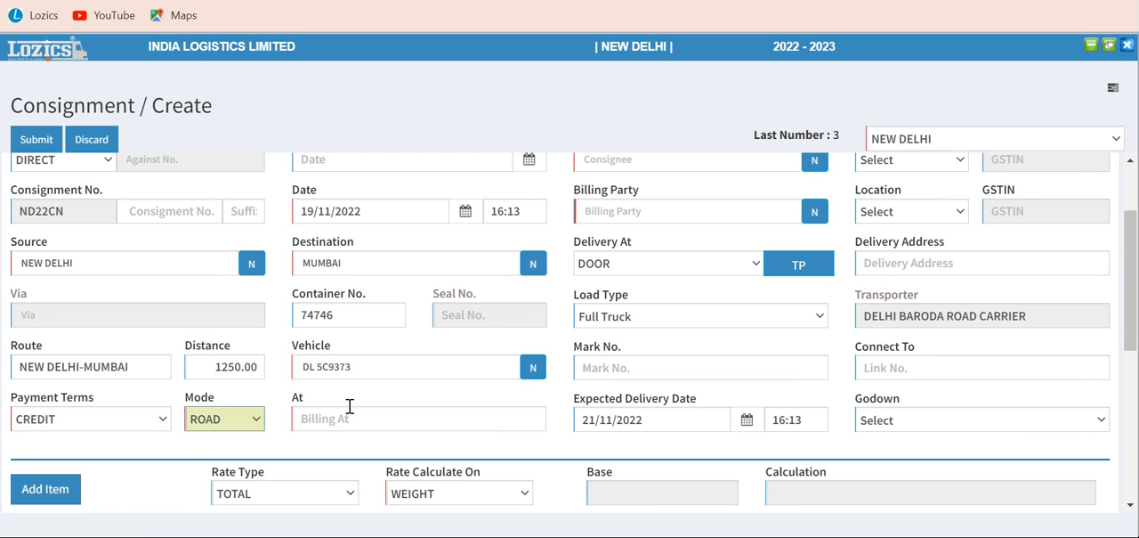
key("Tab")
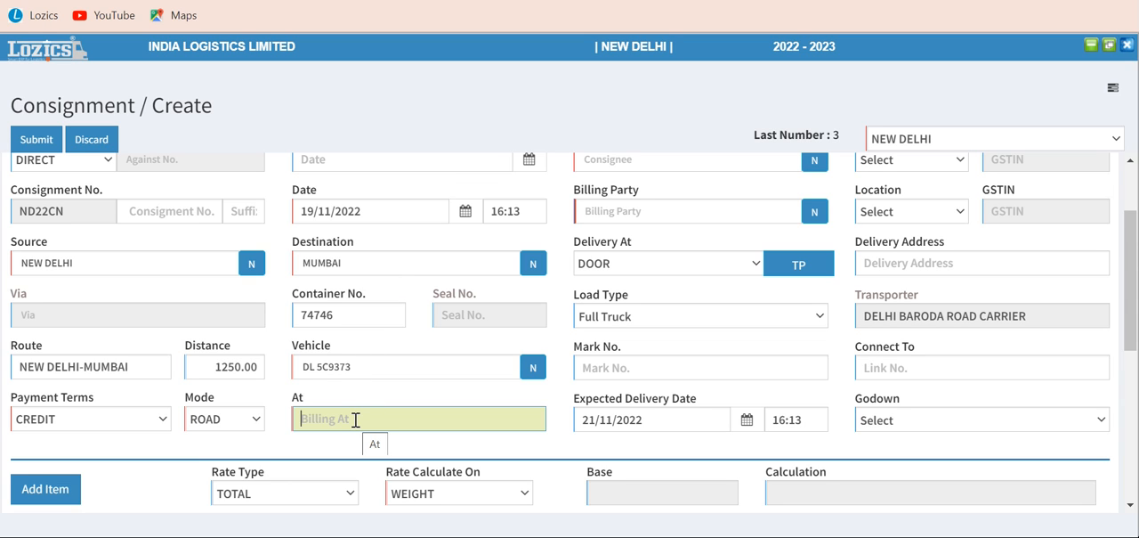
type("n")
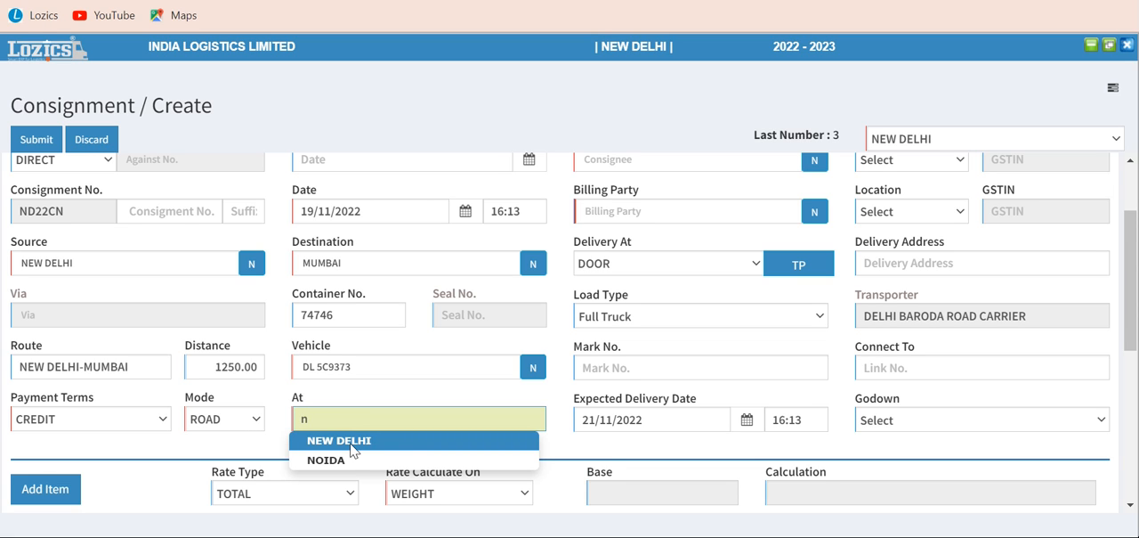
key("BackSpace")
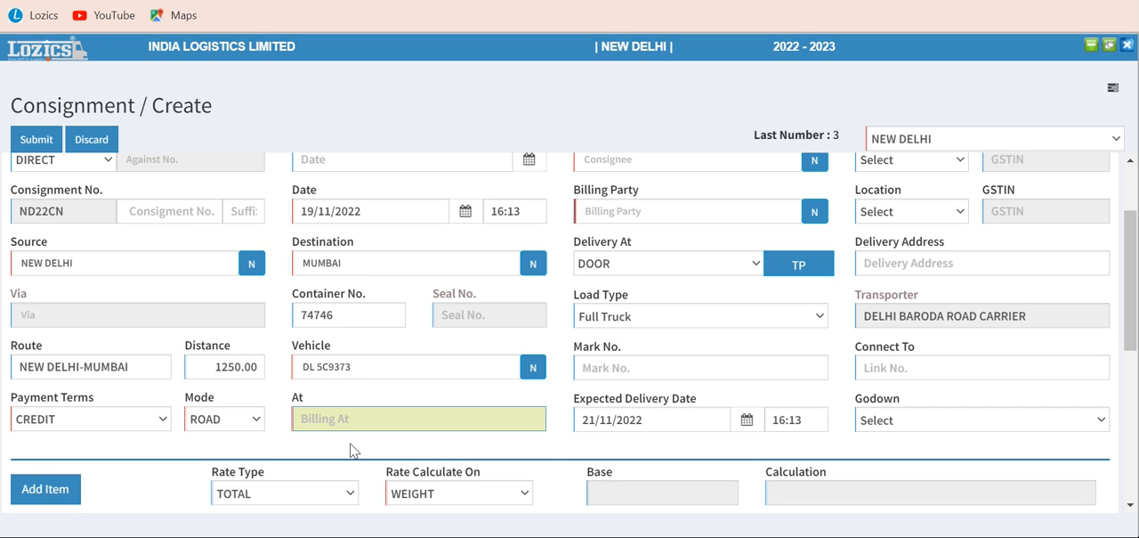
type("%")
key("Return")
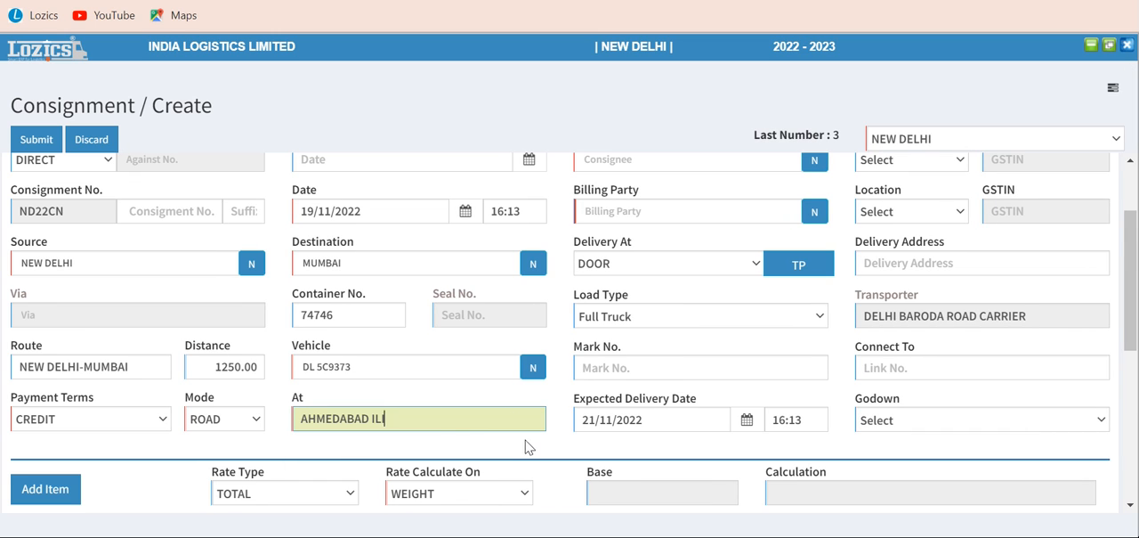
key("BackSpace")
key("BackSpace")
key("BackSpace")
key("BackSpace")
key("BackSpace")
key("BackSpace")
key("BackSpace")
key("BackSpace")
key("BackSpace")
key("BackSpace")
key("BackSpace")
key("BackSpace")
key("BackSpace")
List all billing locations and set the consignment to be billed at DELHI AIRPORT
type("%")
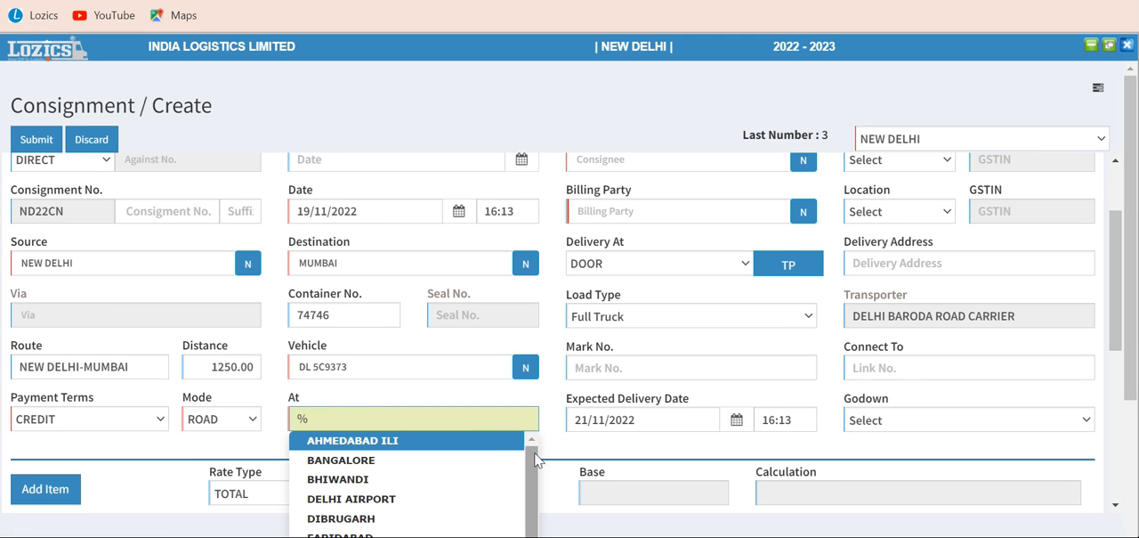
left_click_drag(536, 460, 531, 434)
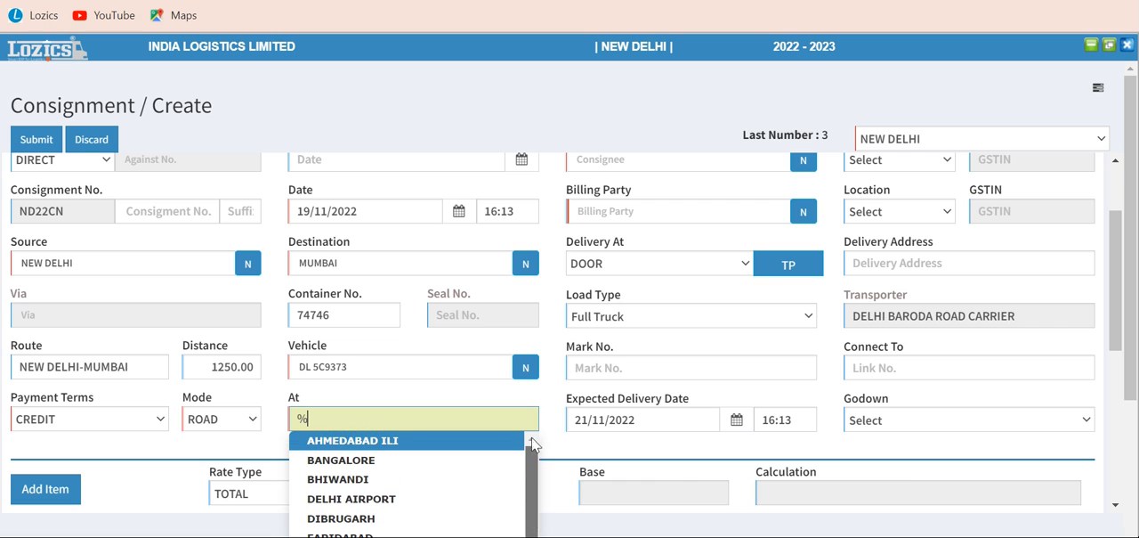
left_click(359, 500)
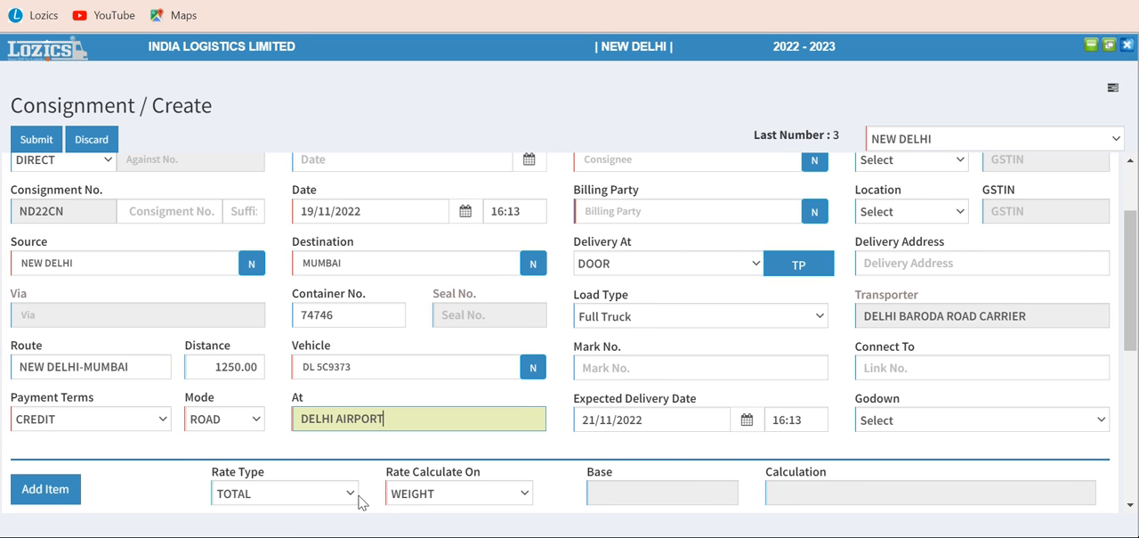
Set the consignor to BATA INIDA LTD. and check its location options without choosing one
left_click_drag(1132, 314, 1132, 275)
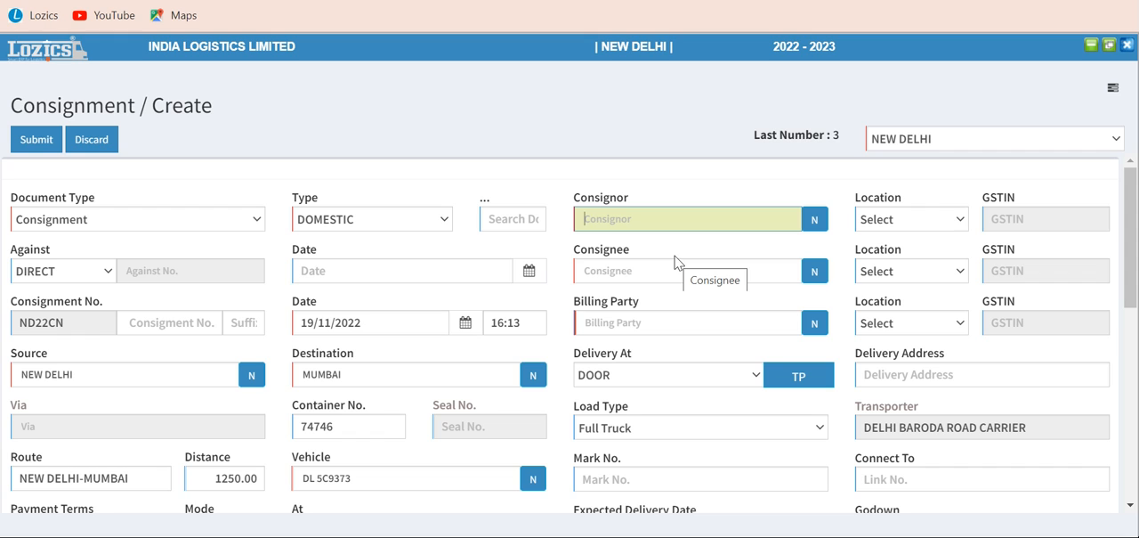
type("ba")
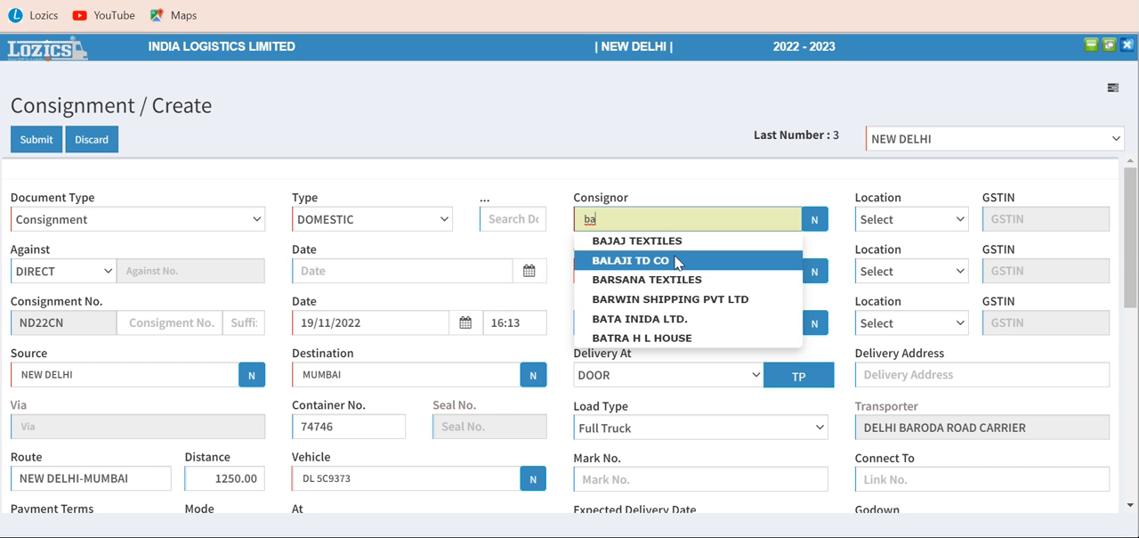
left_click(633, 319)
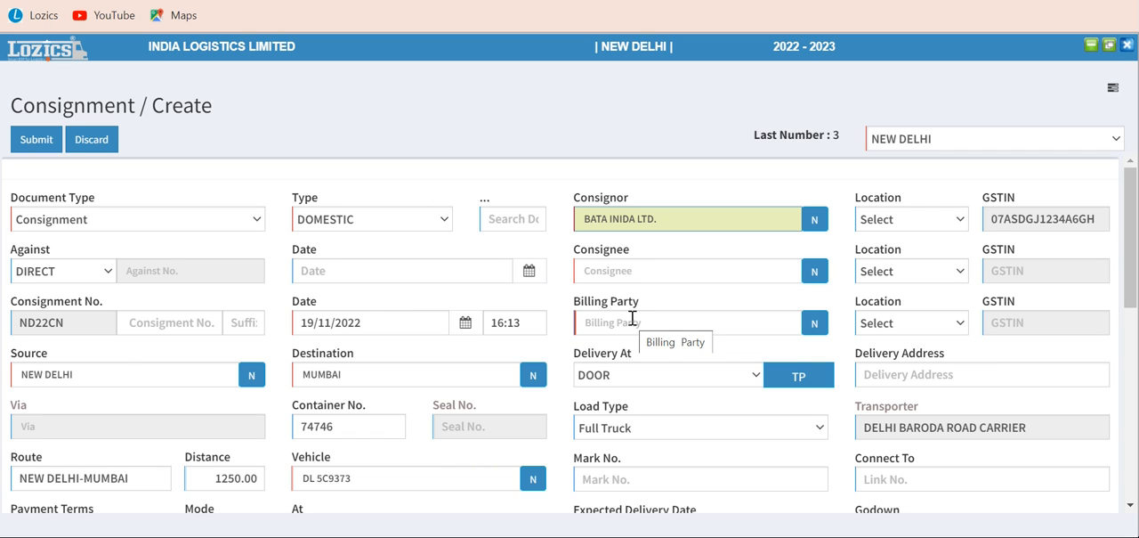
key("Tab")
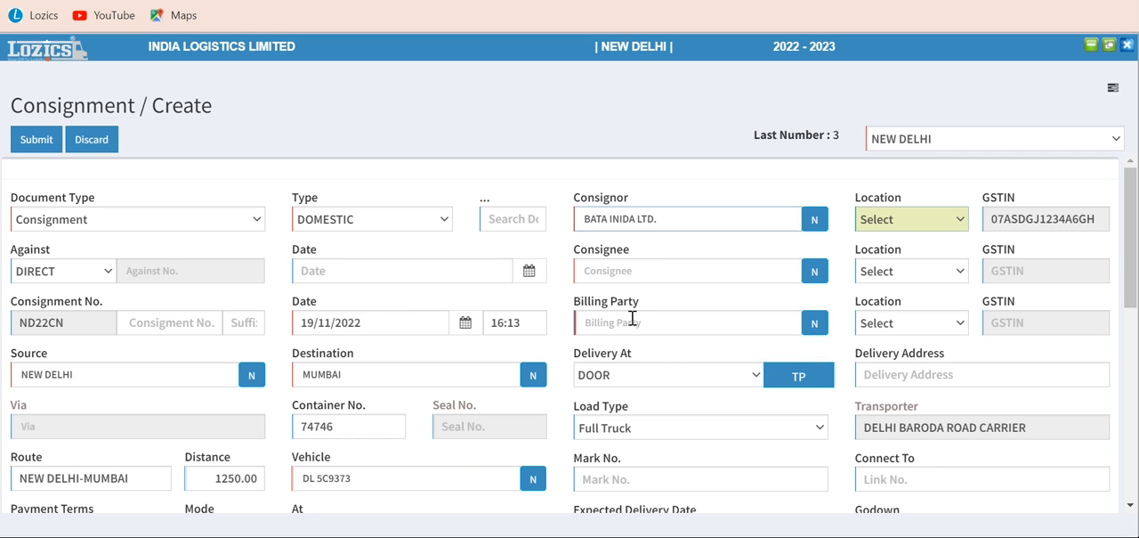
left_click(889, 223)
left_click(888, 224)
Set the consignee to RAJA ENTERPRISE without choosing a location, and go to the billing party
left_click(640, 265)
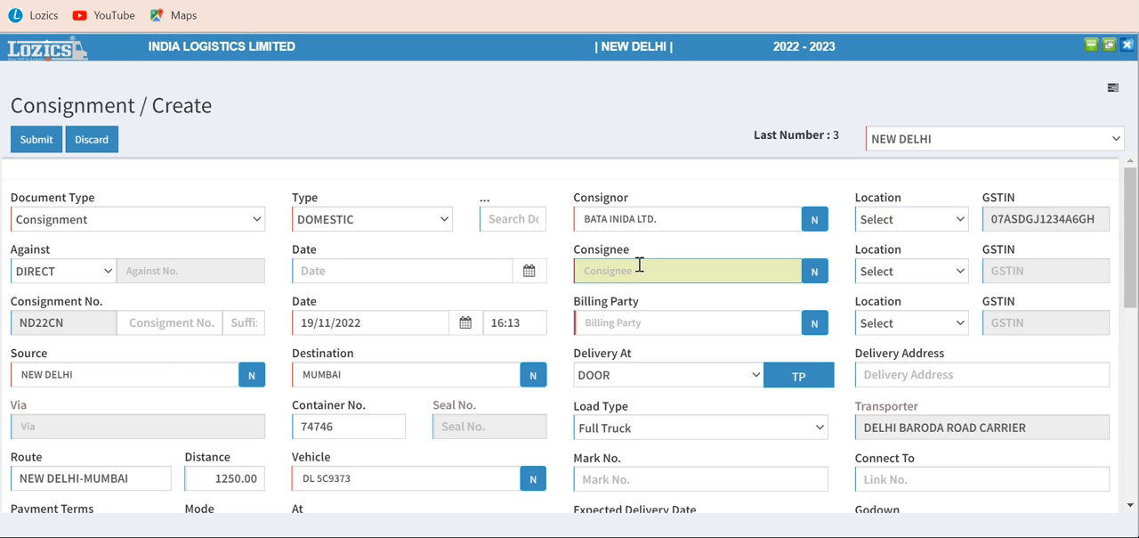
type("r")
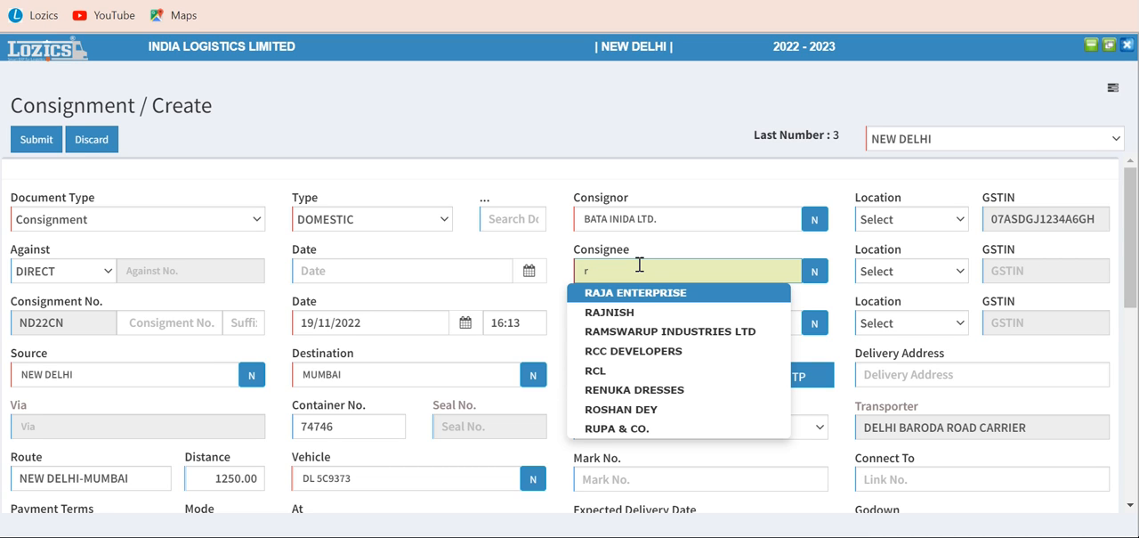
left_click(633, 295)
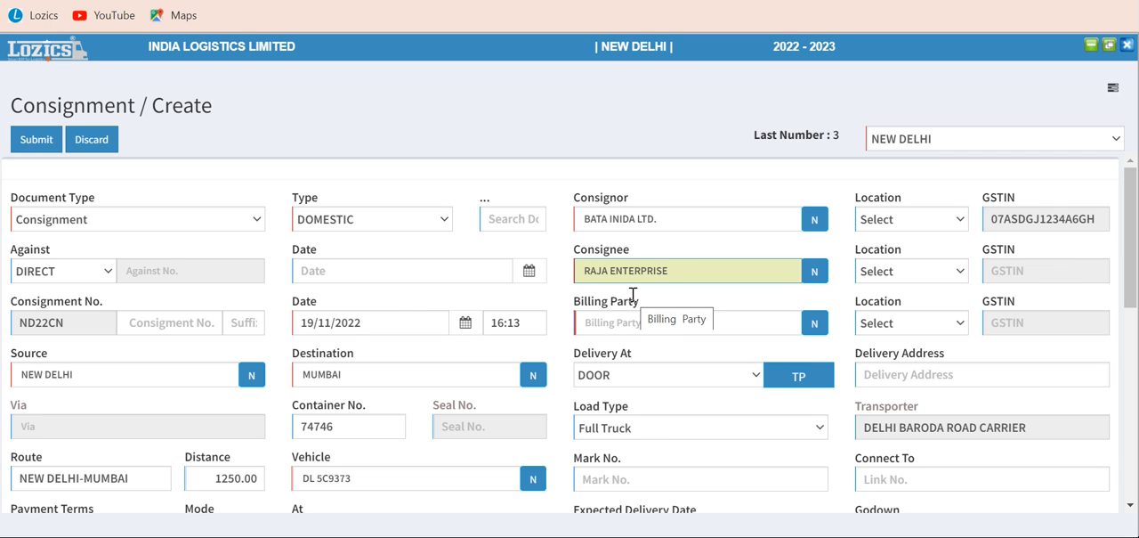
key("Tab")
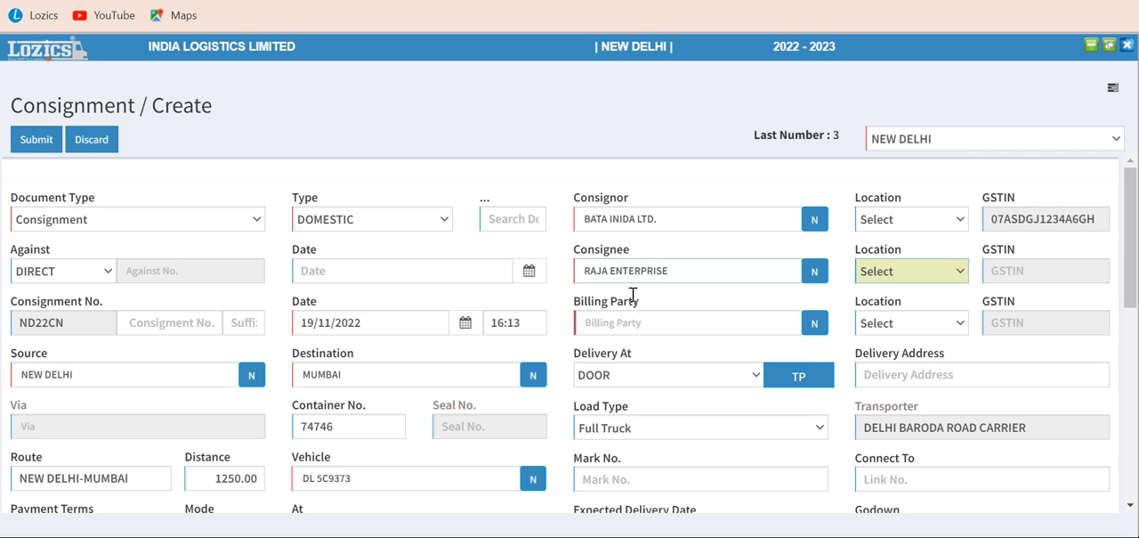
key("Tab")
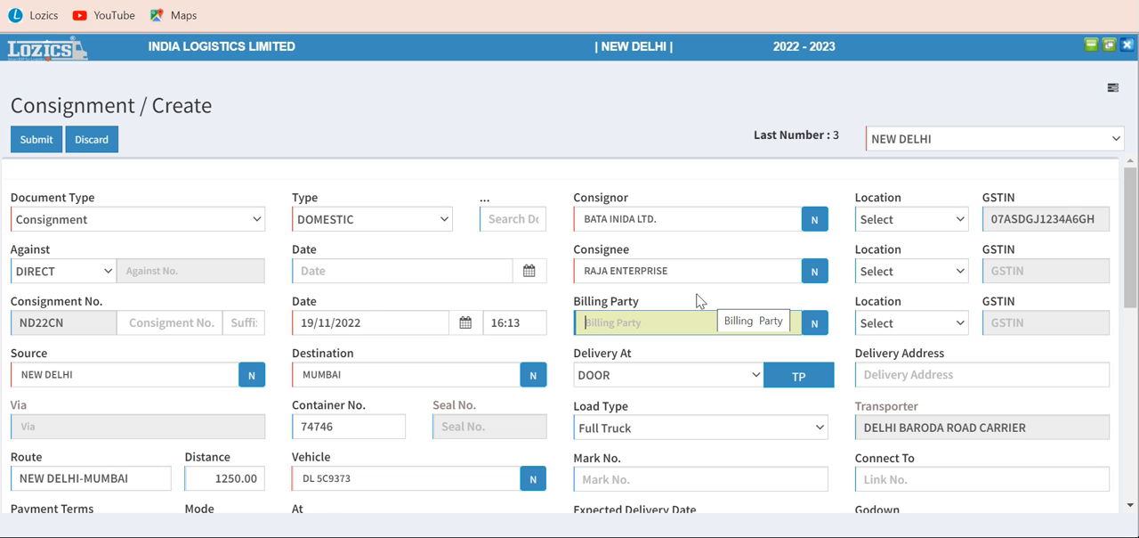
Set the billing party to BATA INIDA LTD. and leave its location unselected
type("bal")
type("a")
key("BackSpace")
key("BackSpace")
type("ta")
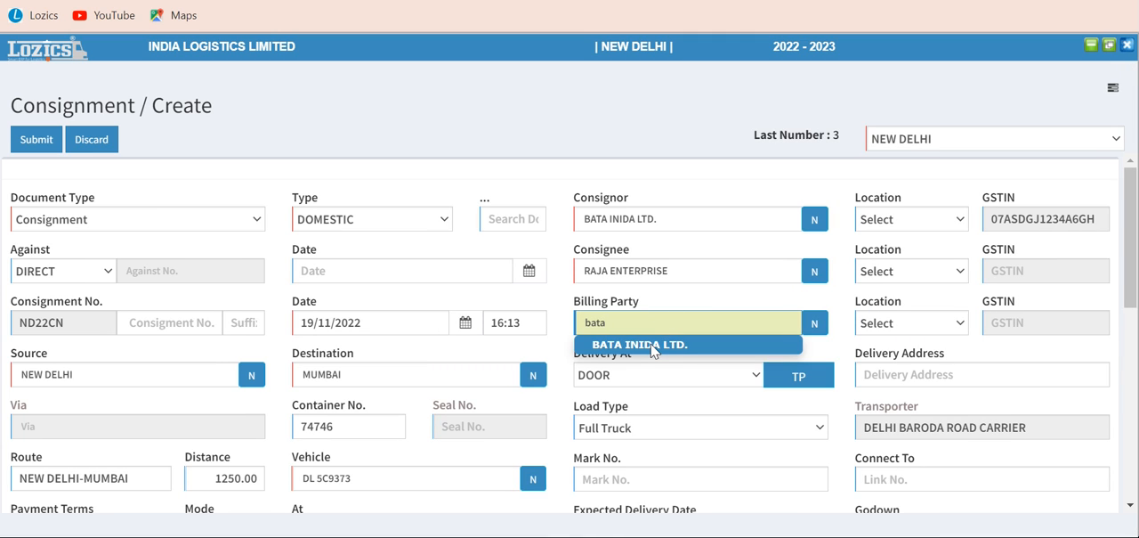
left_click(653, 346)
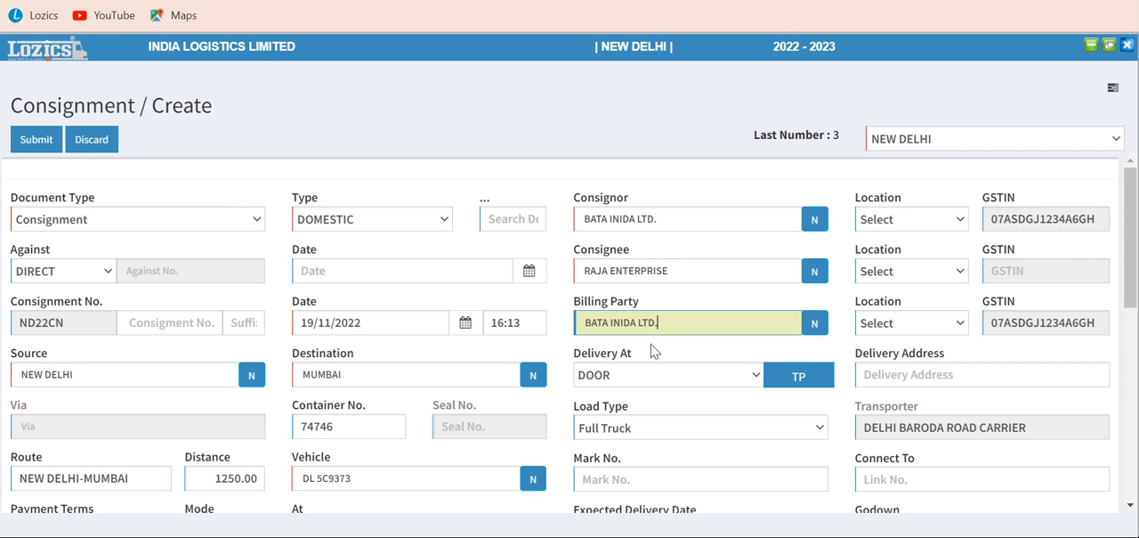
key("Tab")
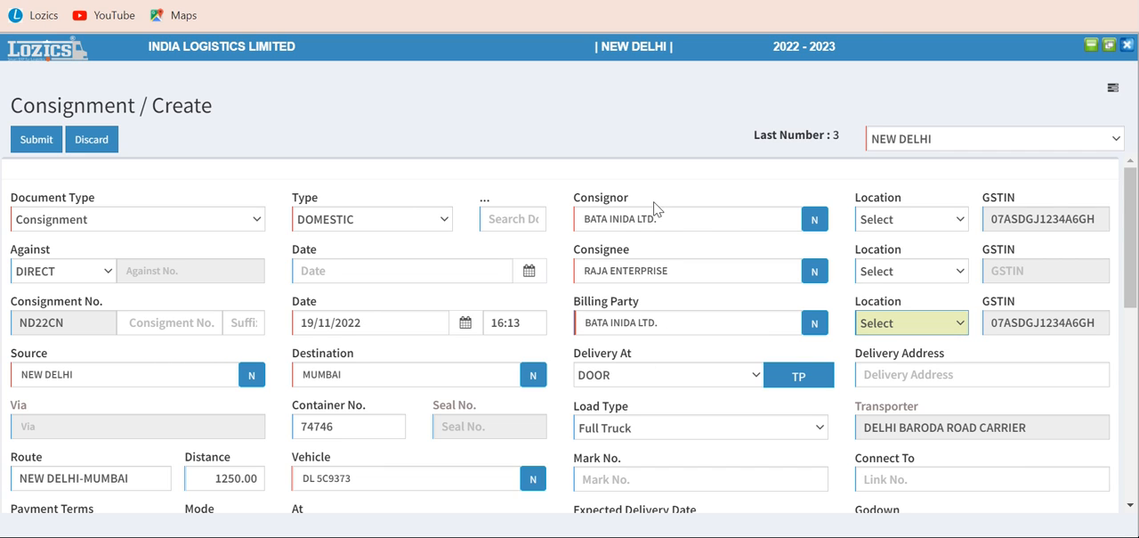
Review the delivery options, keep DOOR delivery, and fill in the delivery address
left_click(645, 377)
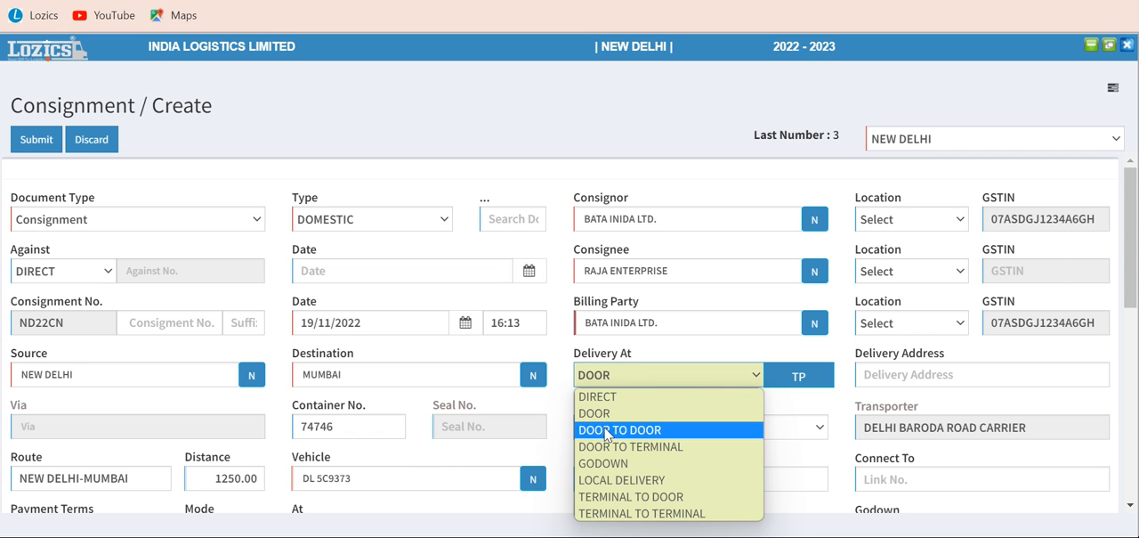
left_click(631, 377)
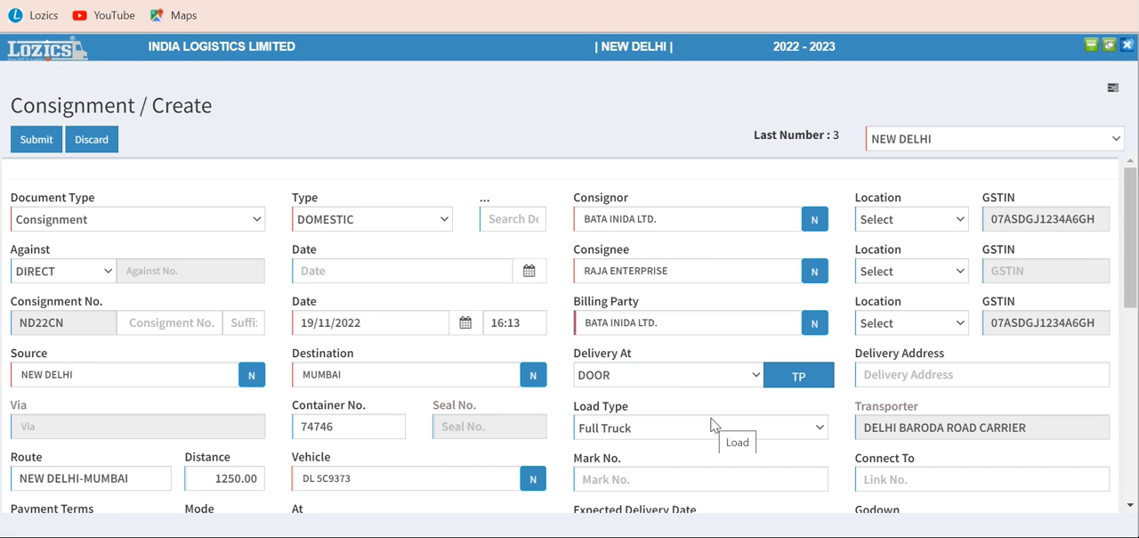
left_click(904, 379)
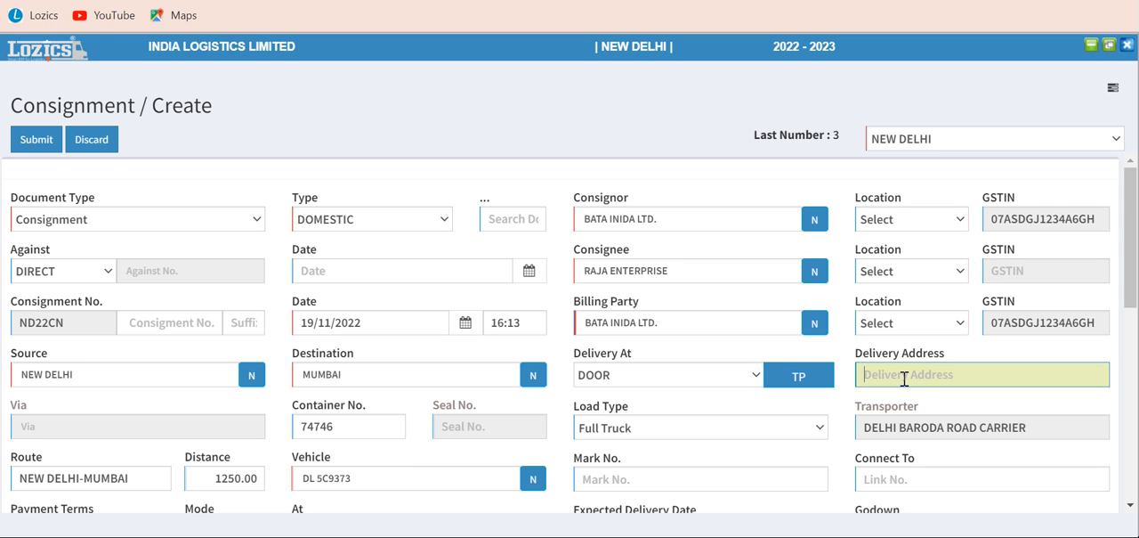
type("646, rkuoiuo")
Check the load type options, keep Full Truck, and leave the mark number and connected link number empty
left_click(703, 431)
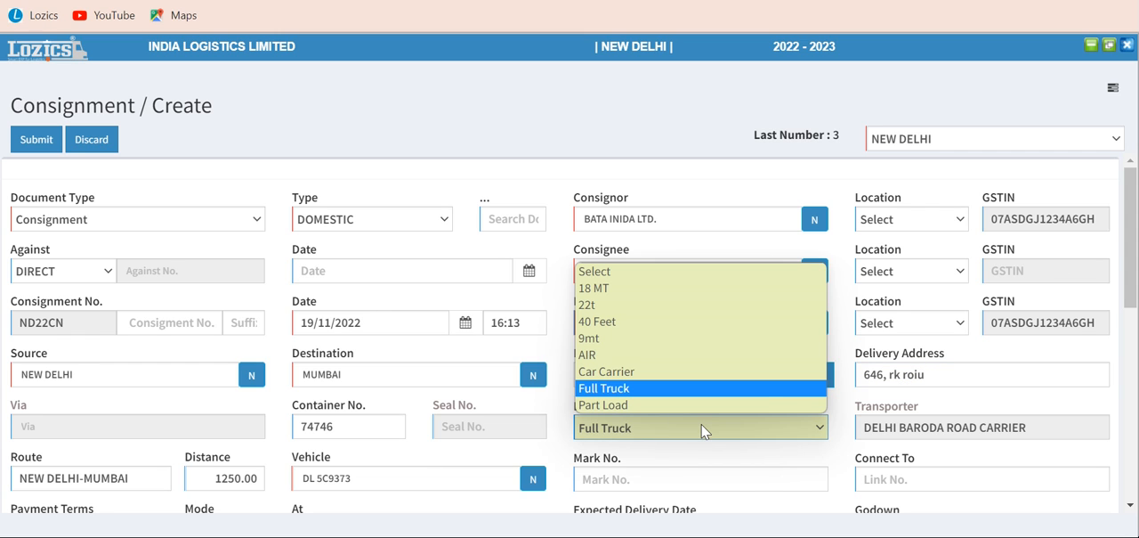
left_click(703, 431)
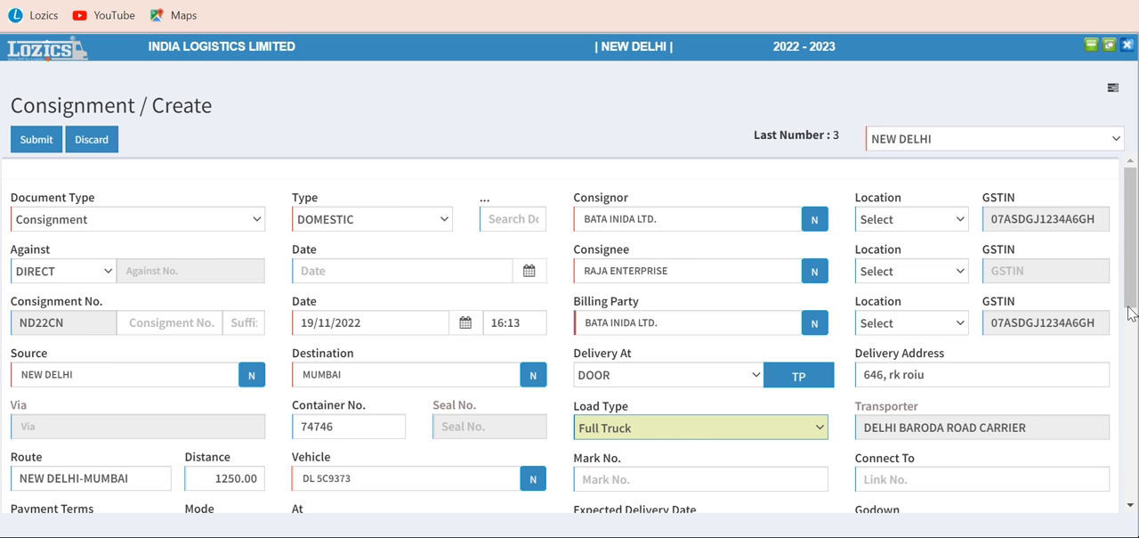
scroll(1132, 297, "down", 2)
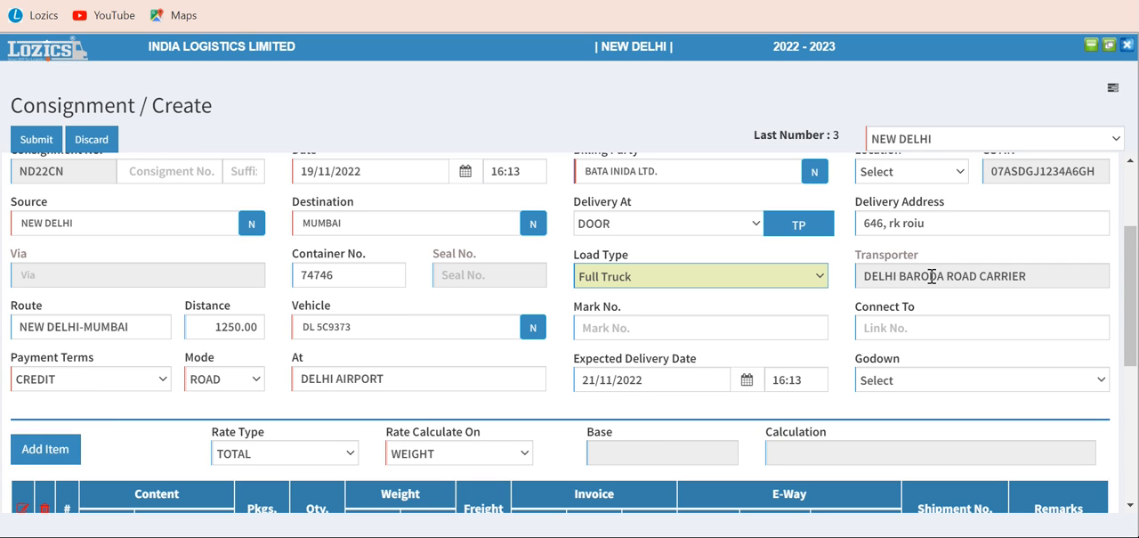
left_click(643, 327)
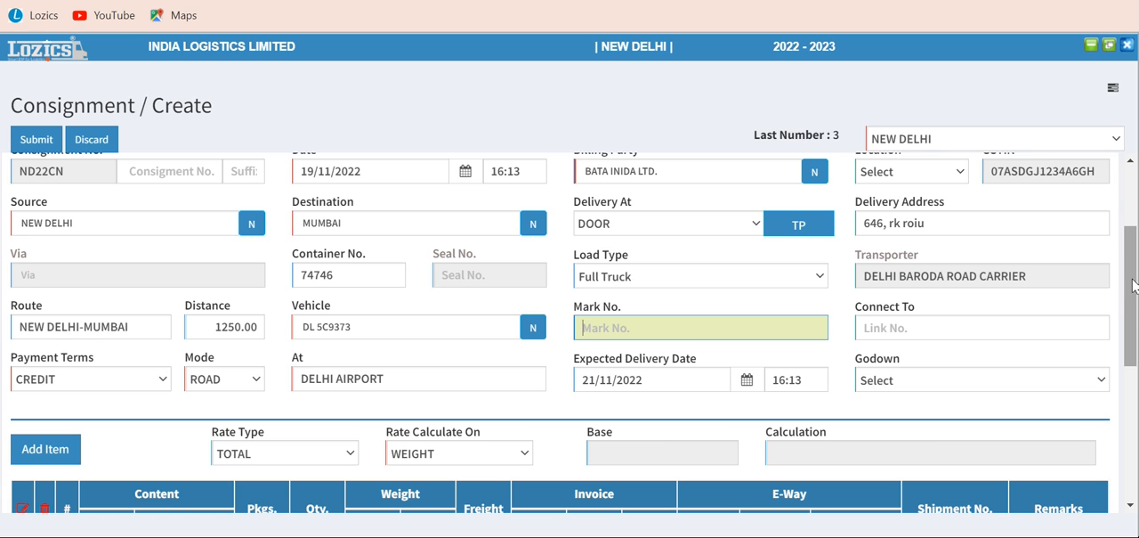
scroll(1134, 281, "up", 1)
mouse_move(1134, 276)
left_mouse_down()
mouse_move(1134, 248)
mouse_move(1130, 315)
mouse_move(1130, 287)
left_mouse_up()
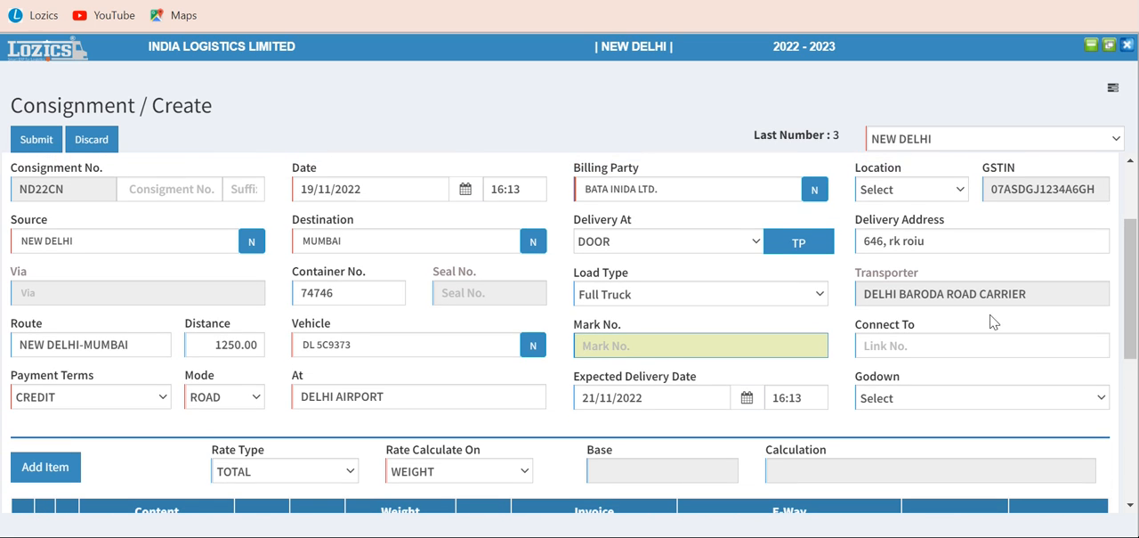
left_click(928, 348)
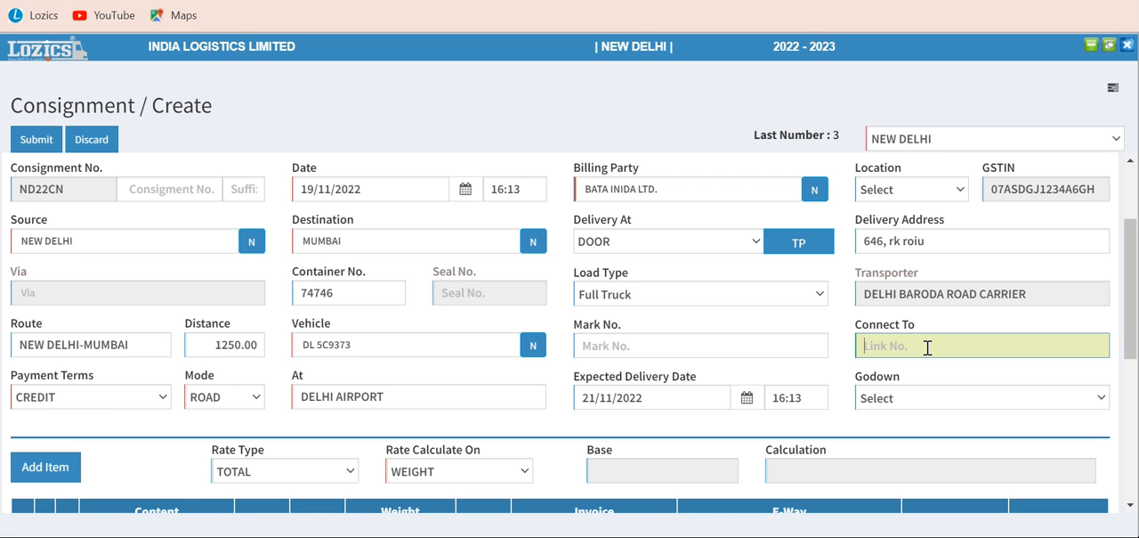
Set the expected delivery date of the consignment to 22/11/2022
left_click_drag(1134, 318, 1134, 362)
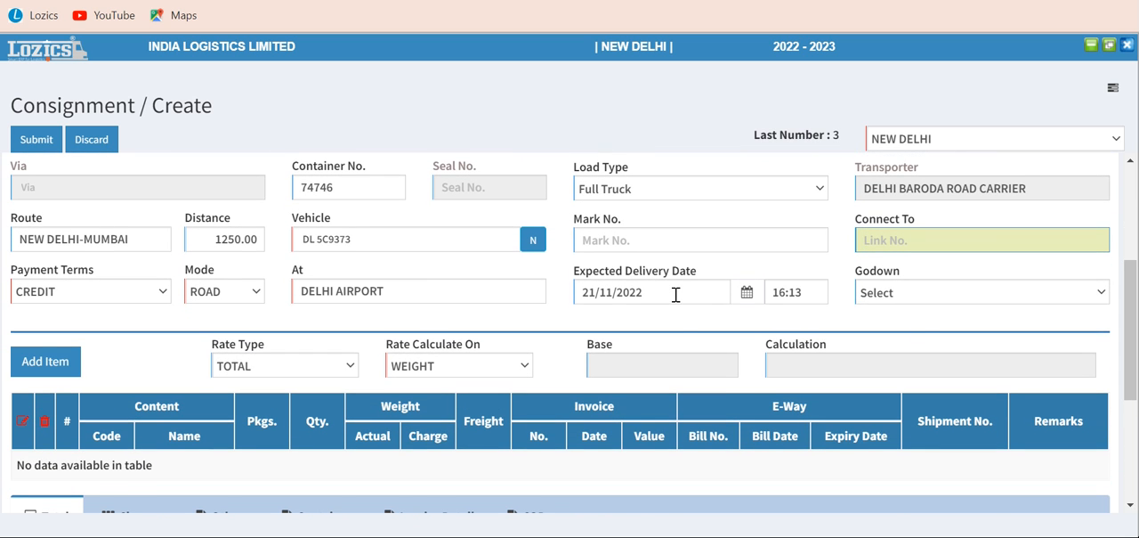
left_click_drag(1133, 297, 1128, 169)
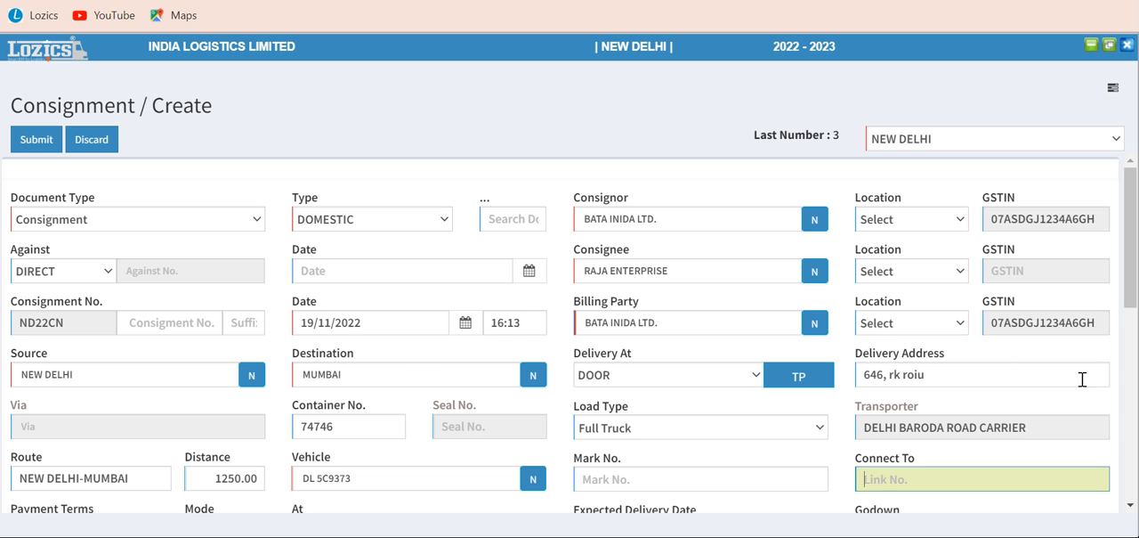
left_click_drag(1134, 290, 1133, 384)
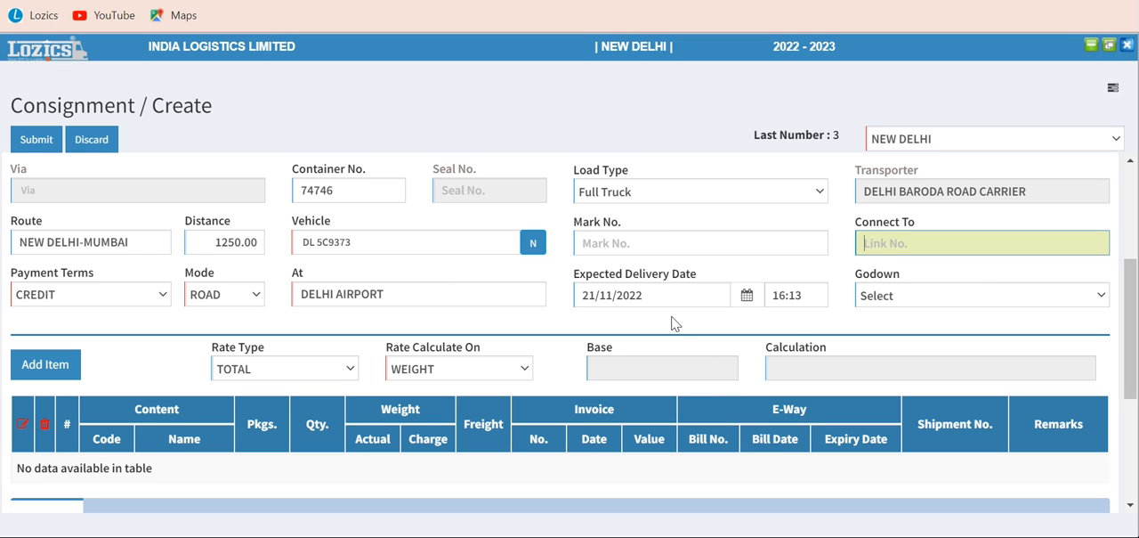
left_click(621, 296)
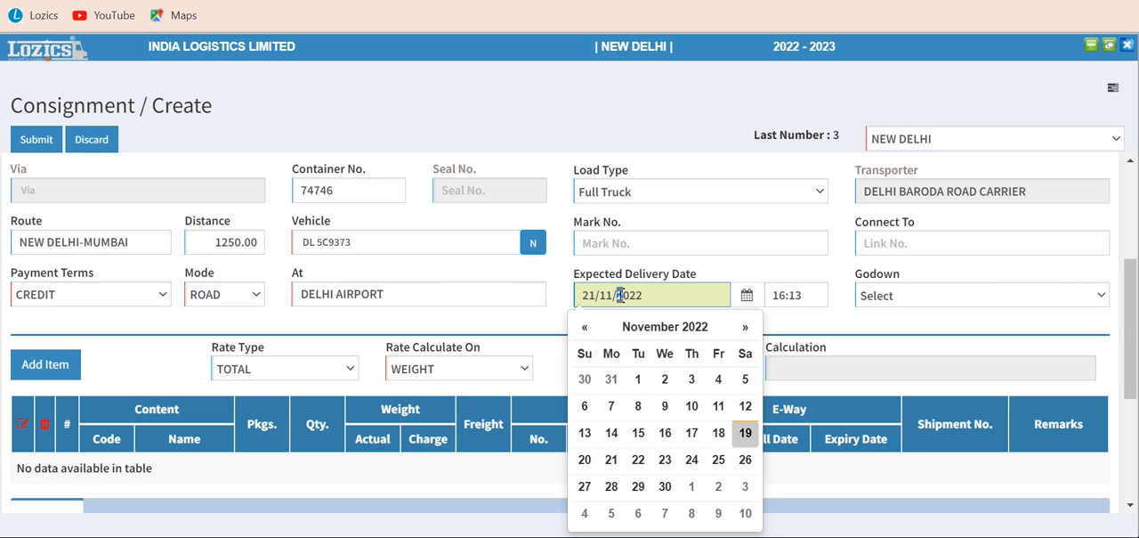
left_click(638, 459)
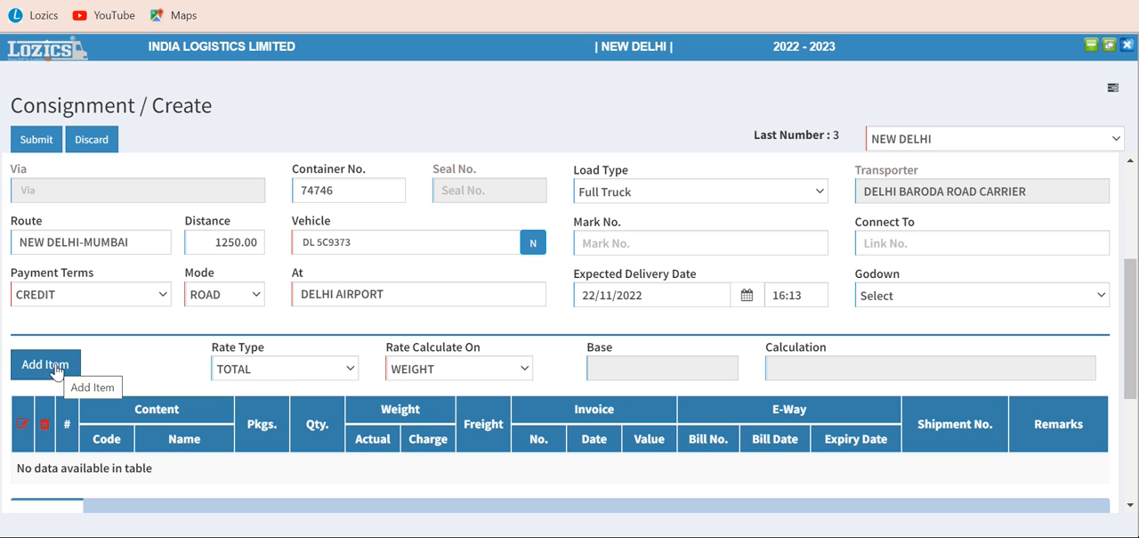
Keep the rate type as TOTAL and set the rate to be calculated on FIXED
left_click(281, 368)
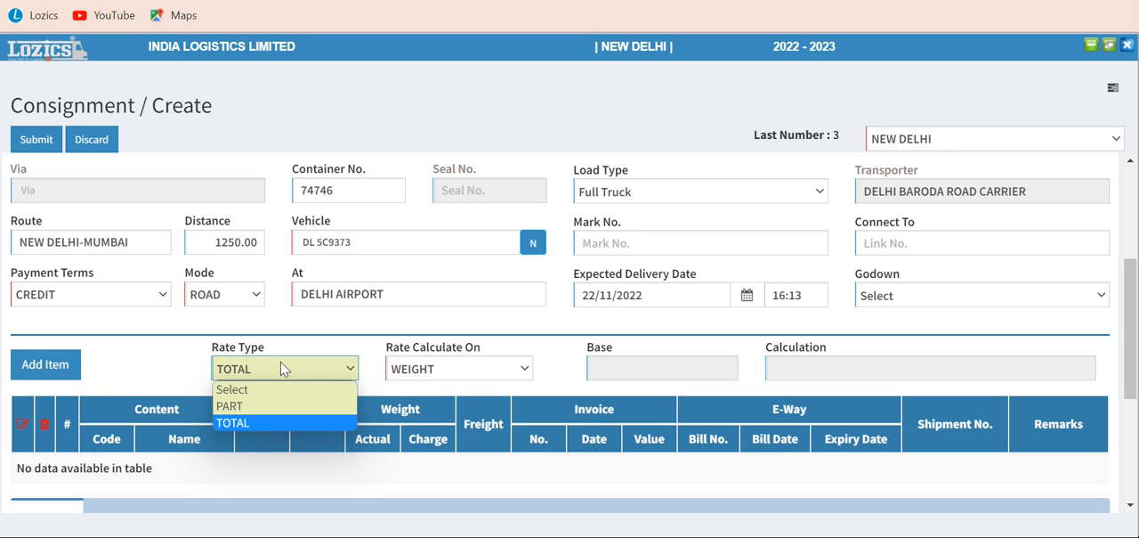
left_click(281, 361)
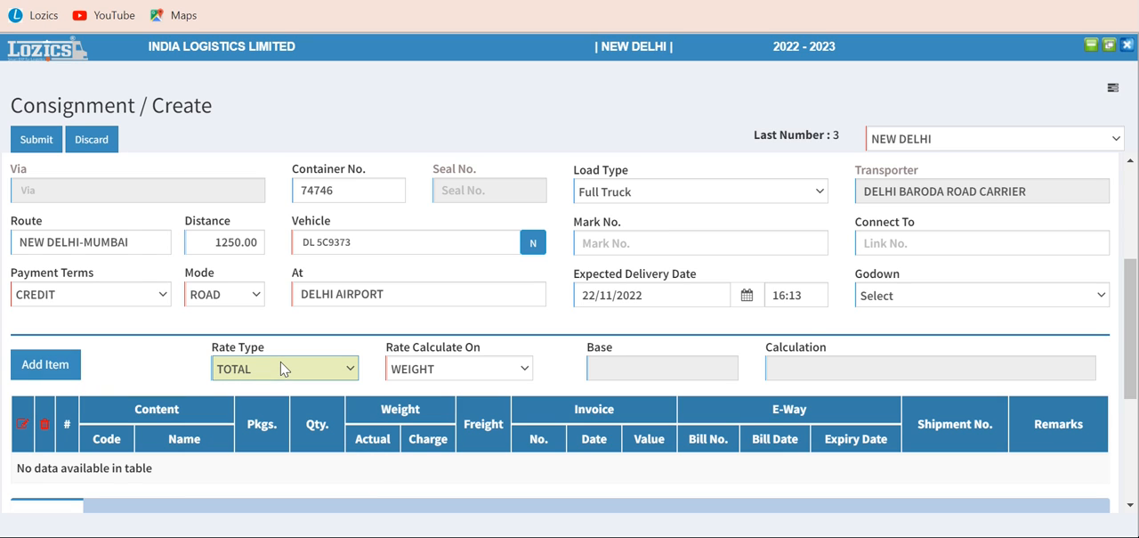
left_click(442, 374)
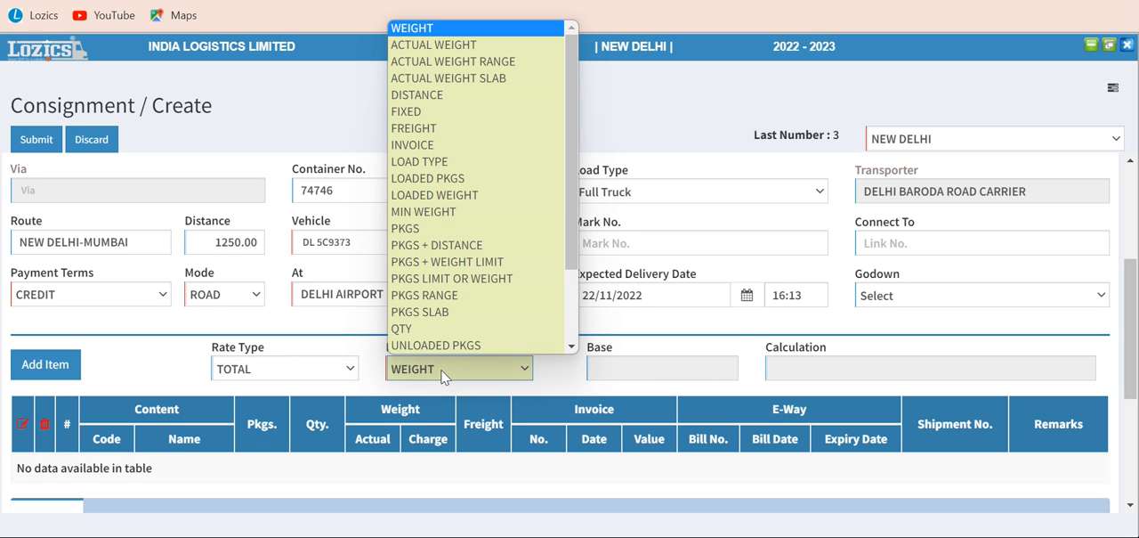
left_click(428, 111)
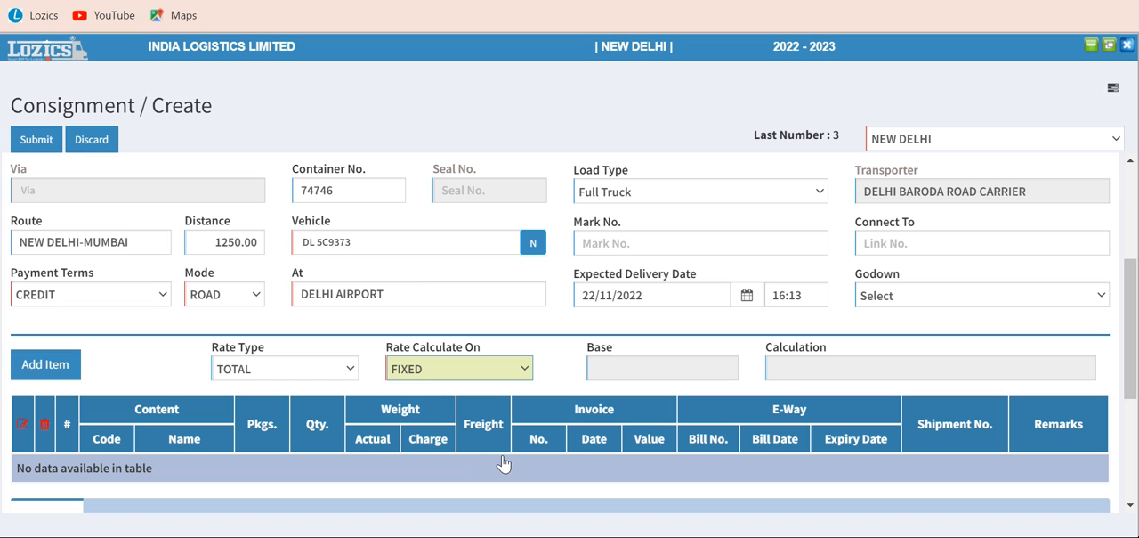
Start a new consignment item with invoice number 74646 and invoice date 18/11/2022
left_click(51, 372)
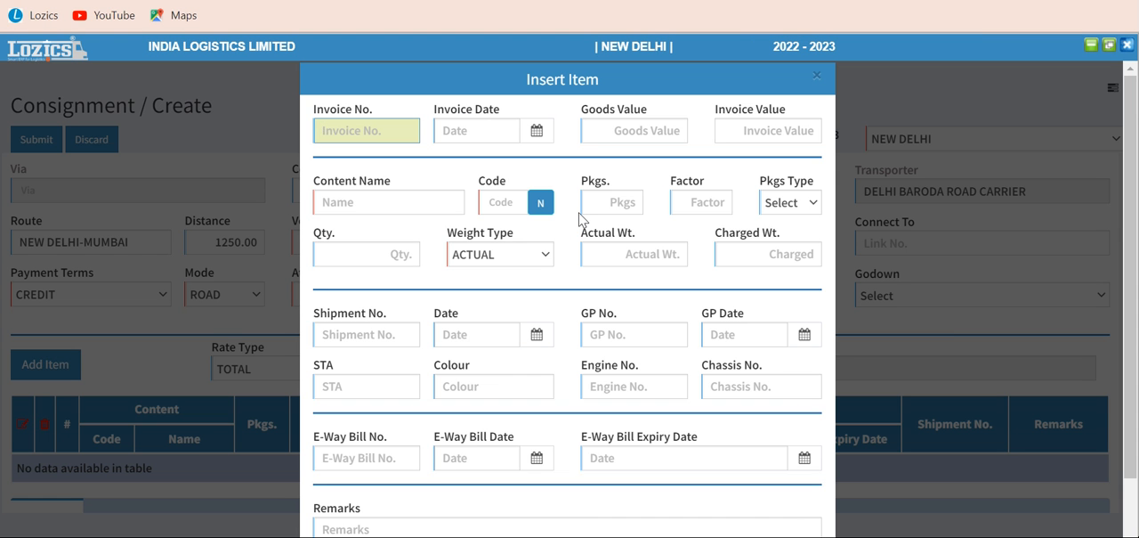
type("74646")
key("Tab")
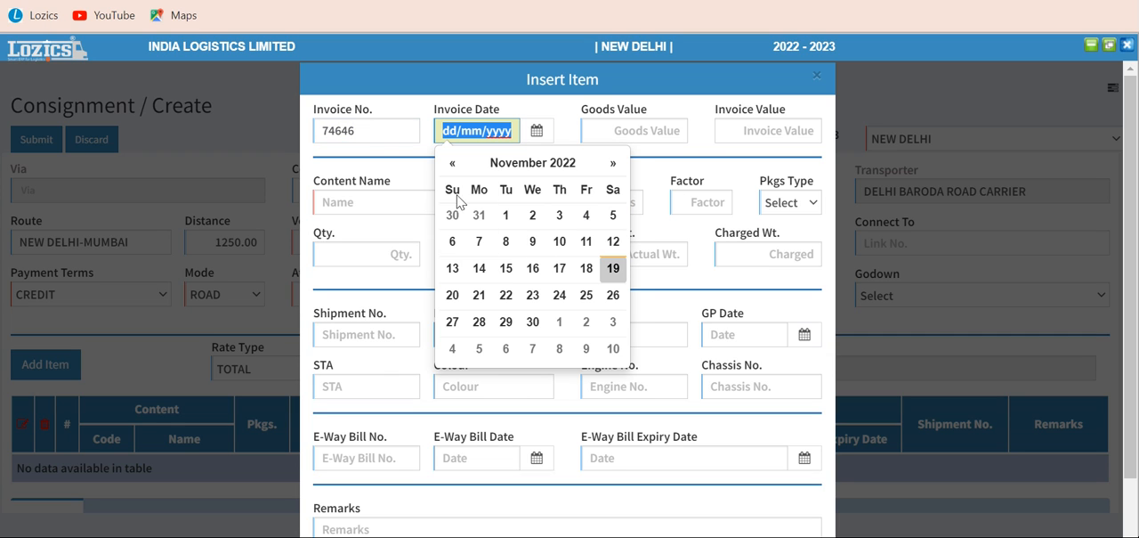
left_click(587, 268)
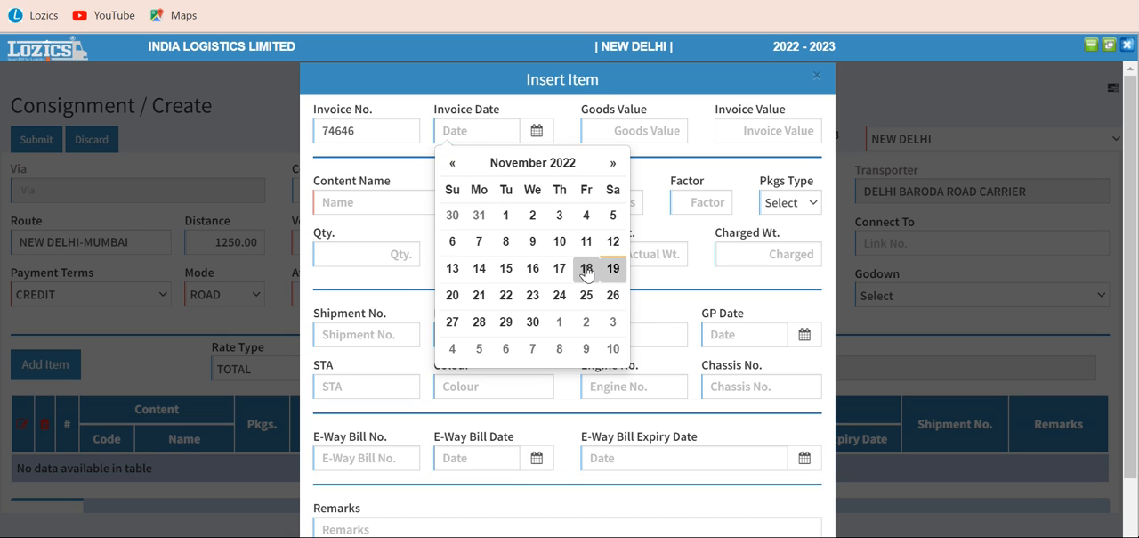
Set both the goods value and the invoice value of the item to 600000
left_click(648, 129)
type("6")
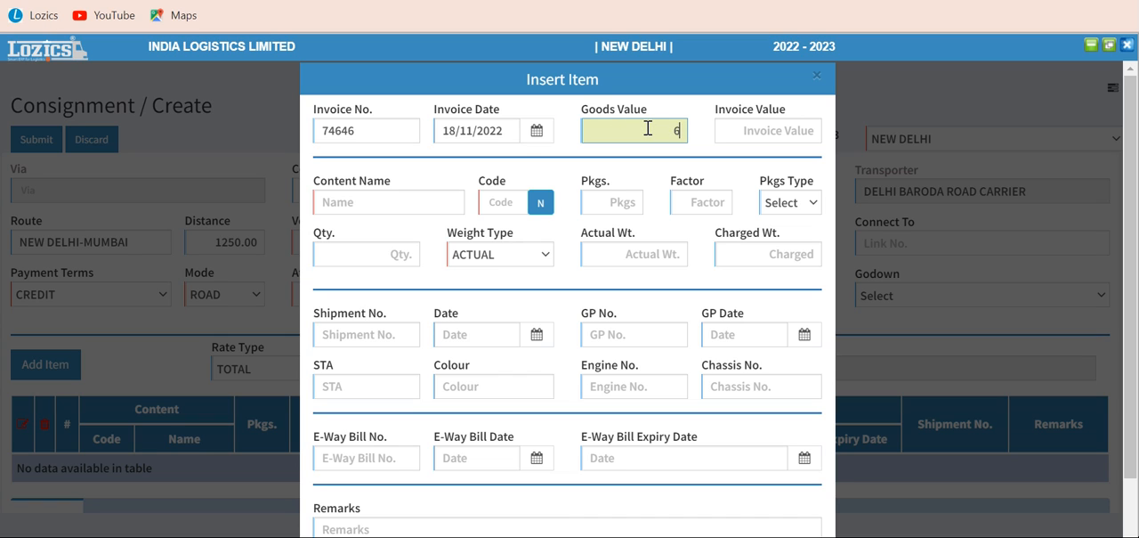
type("00000")
key("Tab")
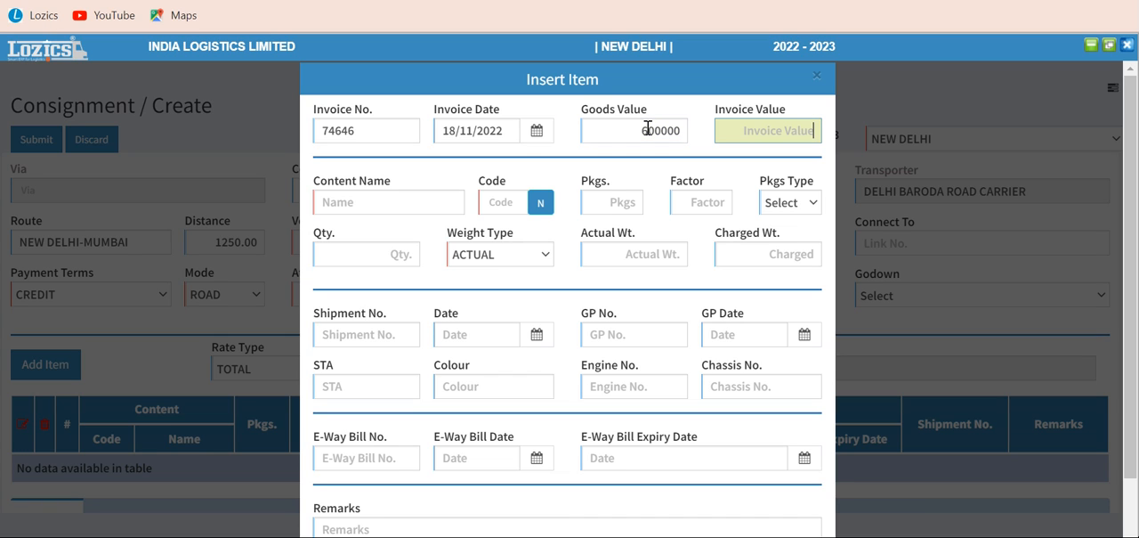
type("600000")
key("Tab")
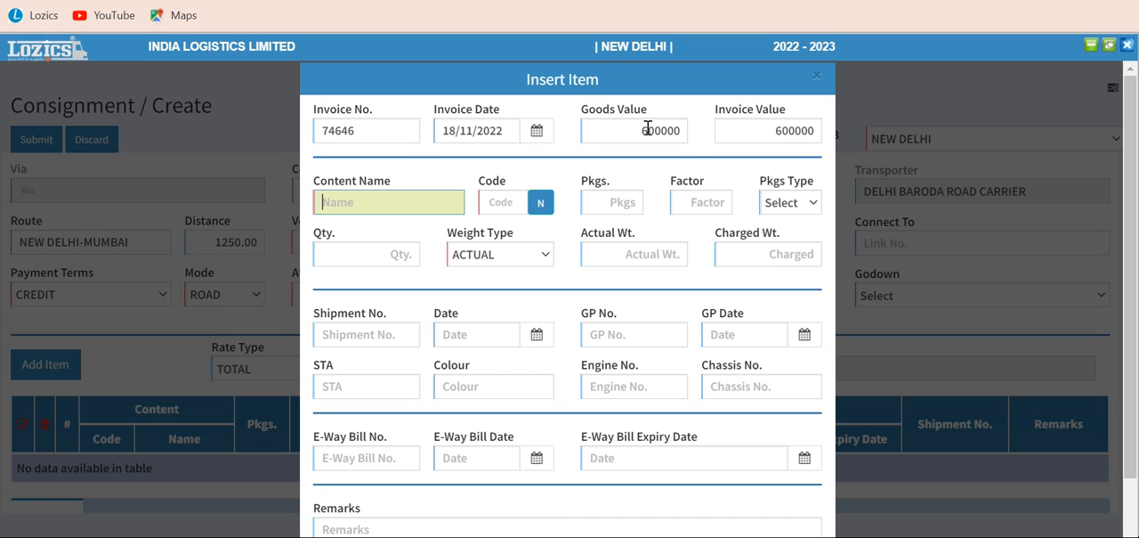
Set the item's content to AUTO PART and its number of packages to 450
type("au")
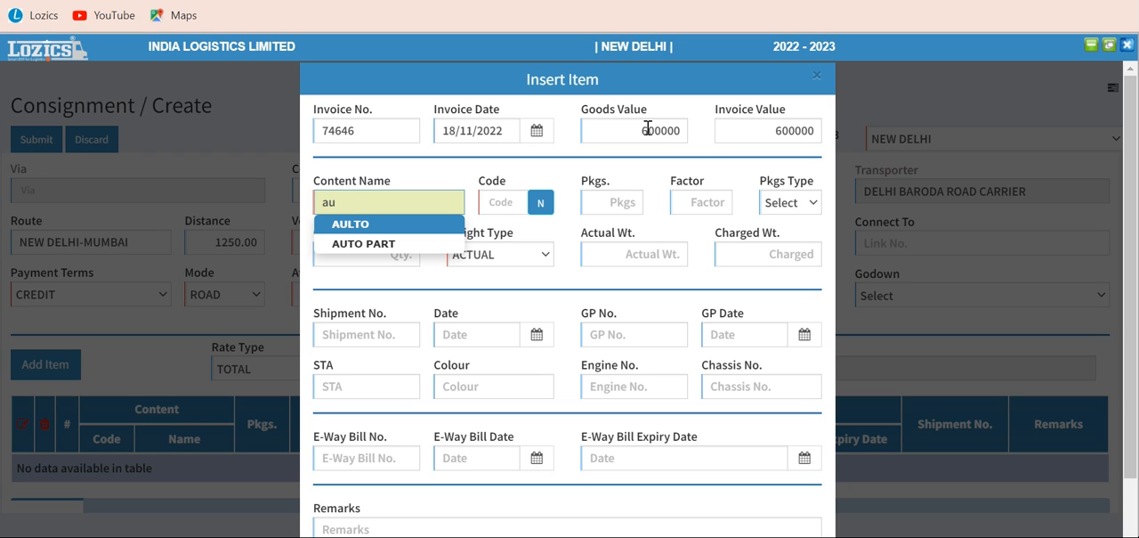
left_click(391, 240)
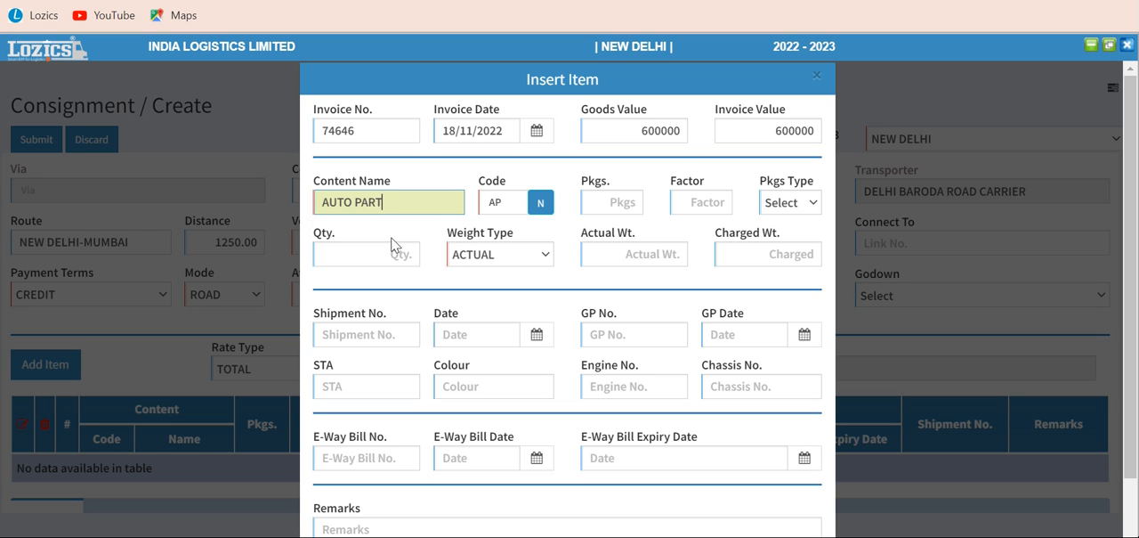
key("Tab")
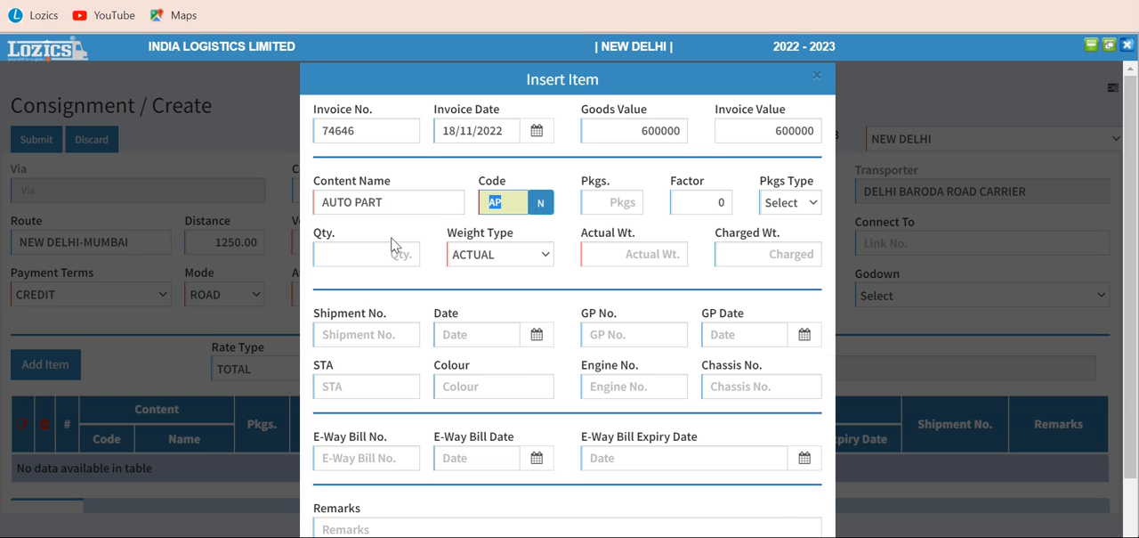
left_click(614, 202)
type("450")
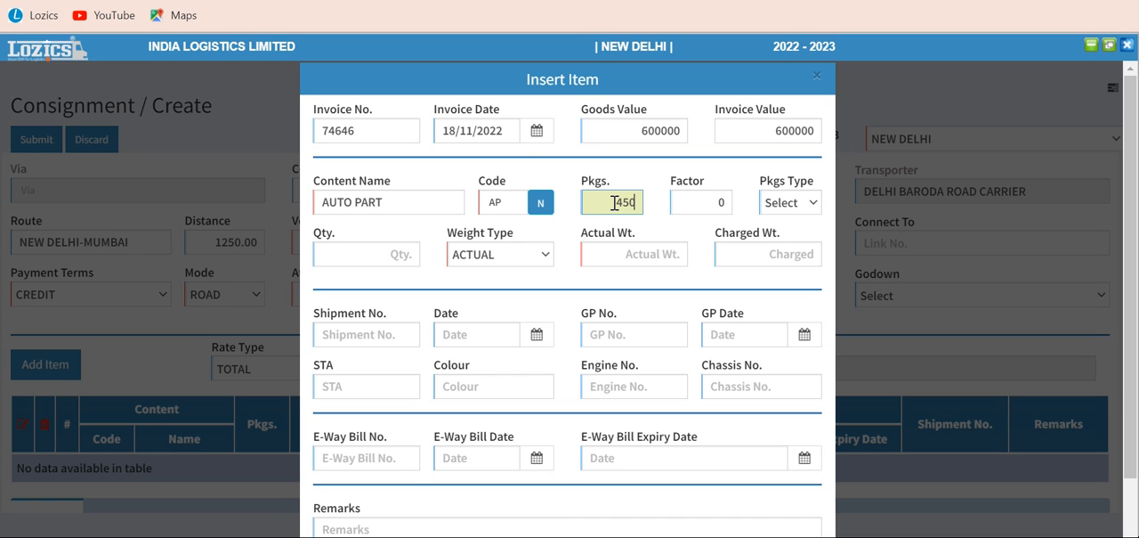
key("Tab")
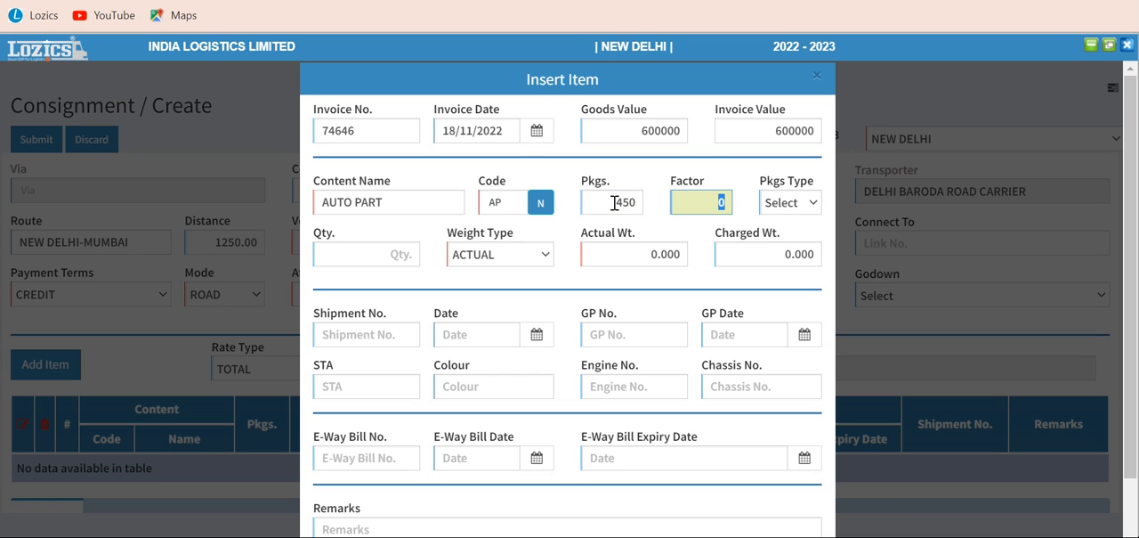
Set the item's quantity to 4500, keep the weight type as ACTUAL, and go to the actual weight
left_click(373, 253)
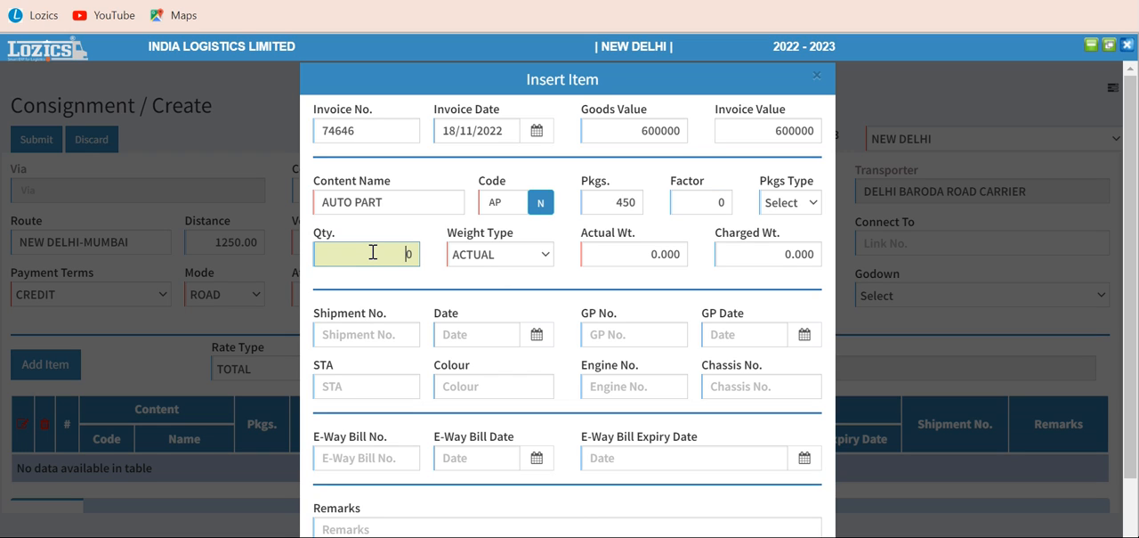
type("4500")
key("Tab")
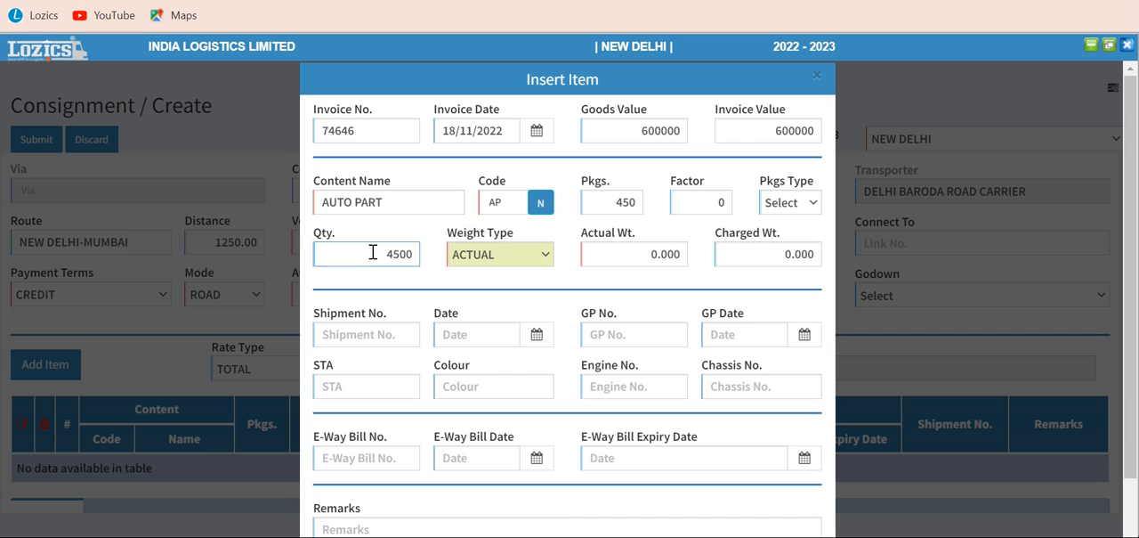
key("Tab")
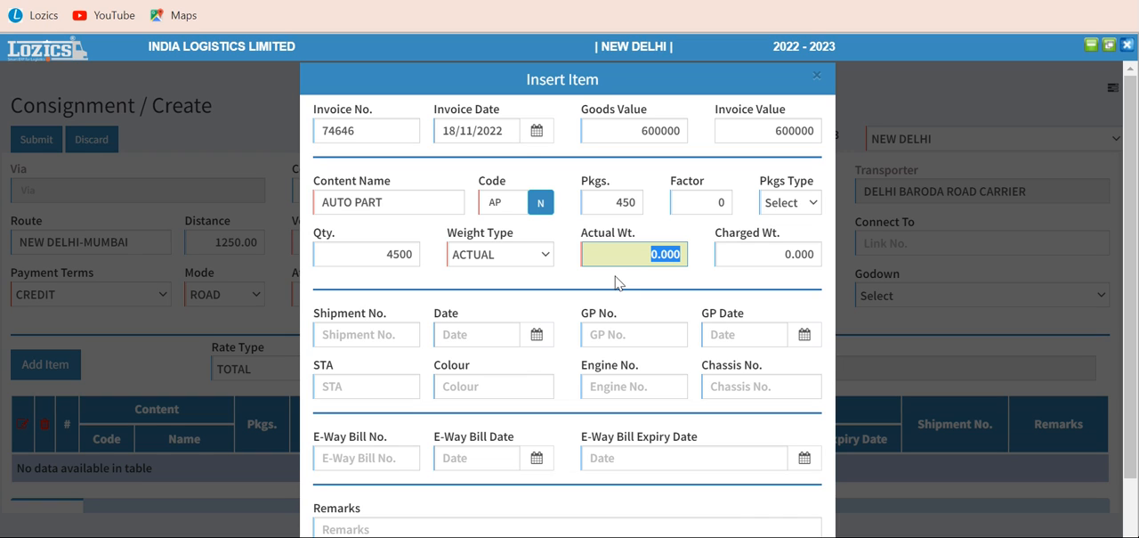
Set the item's actual weight to 800 and keep the same value as its charged weight
type("800")
key("Tab")
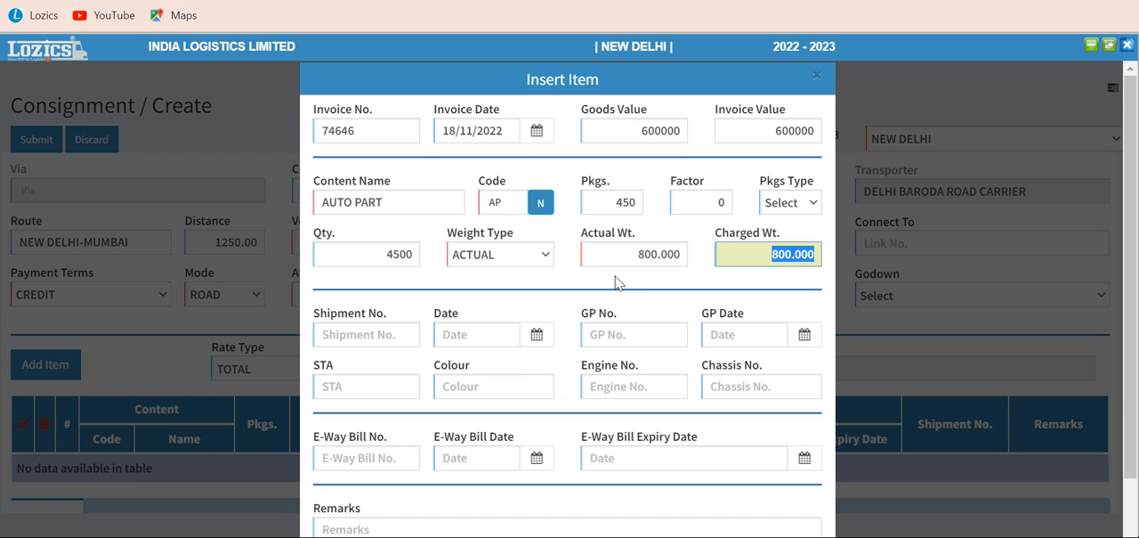
key("Tab")
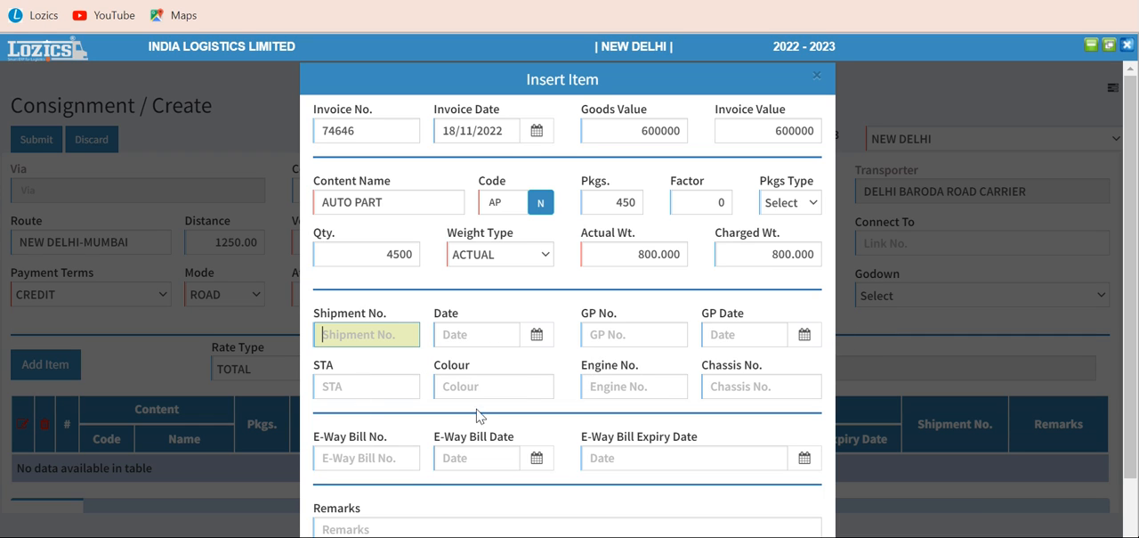
Enter 848774 as the item's e-way bill number and 19/11/2022 as its e-way bill date
left_click(386, 459)
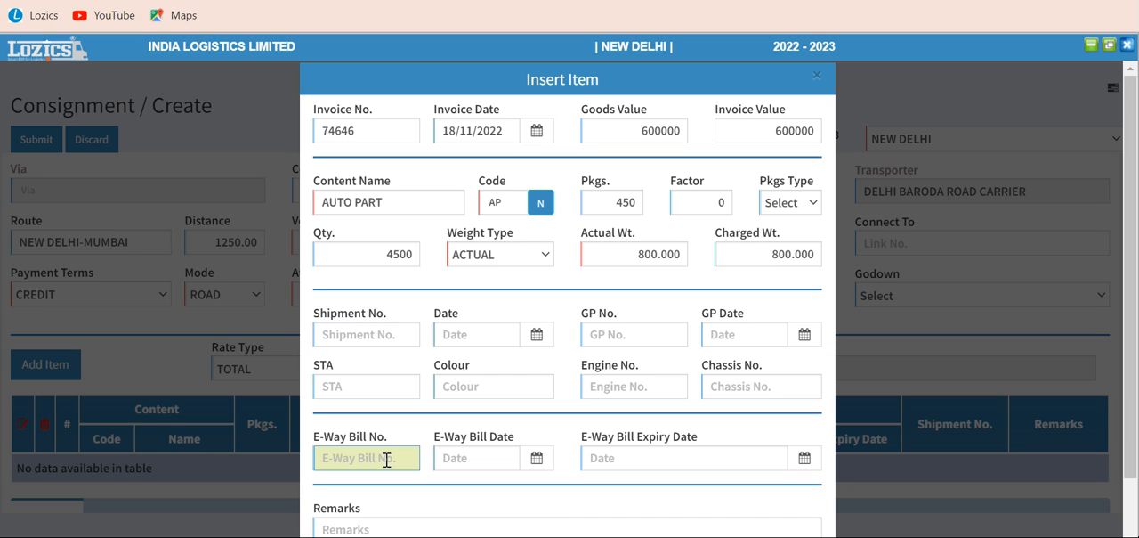
type("848774")
key("Tab")
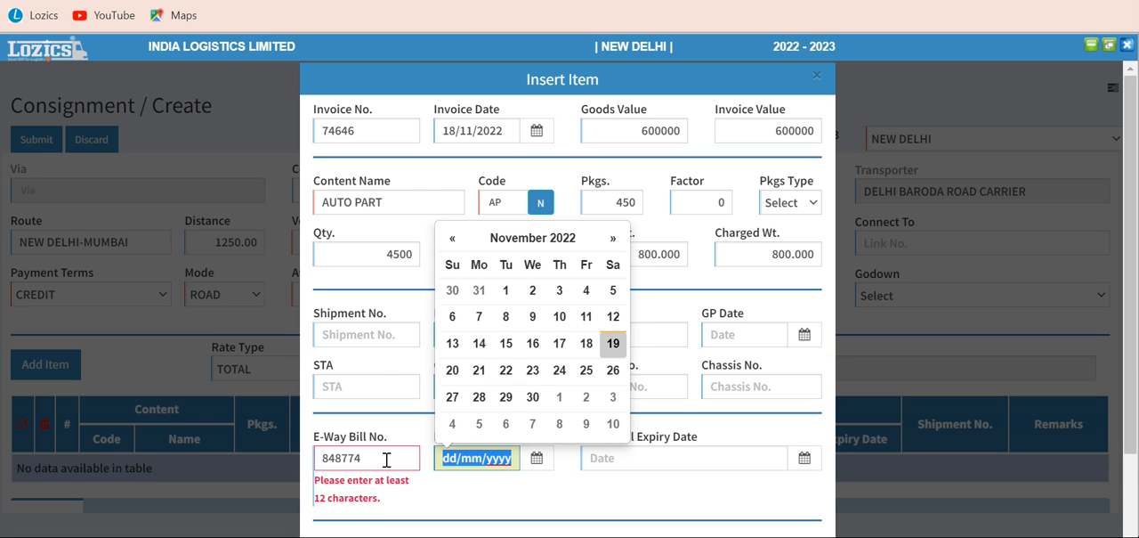
left_click(613, 346)
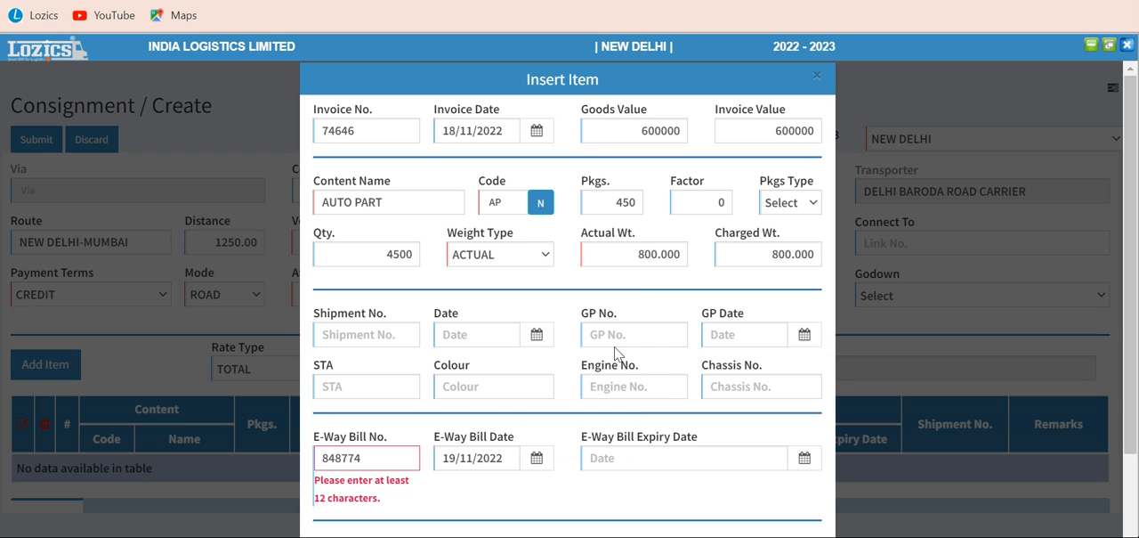
Clear the item's e-way bill number and leave the e-way bill expiry date empty
left_click(400, 458)
key("BackSpace")
key("BackSpace")
key("BackSpace")
key("BackSpace")
key("BackSpace")
key("BackSpace")
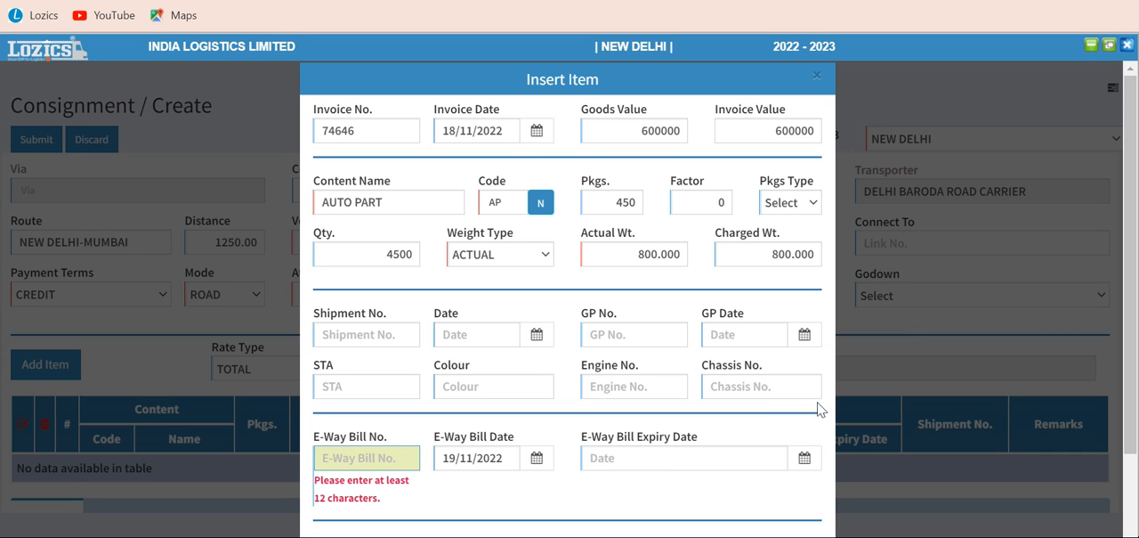
left_click(675, 486)
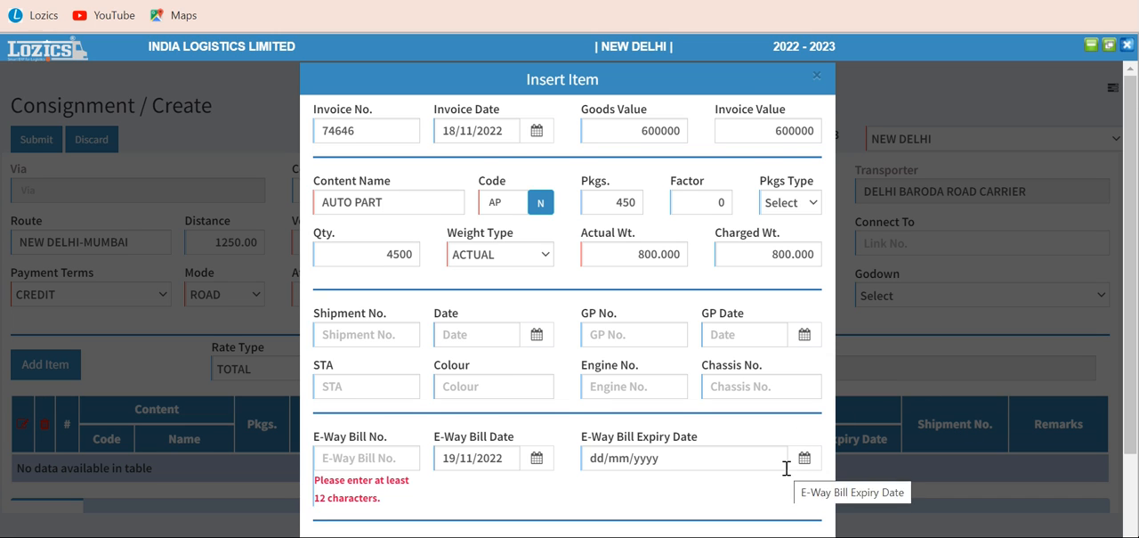
Add the AUTO PART item to the consignment as a part of the current invoice
scroll(789, 468, "down", 1)
scroll(788, 474, "down", 1)
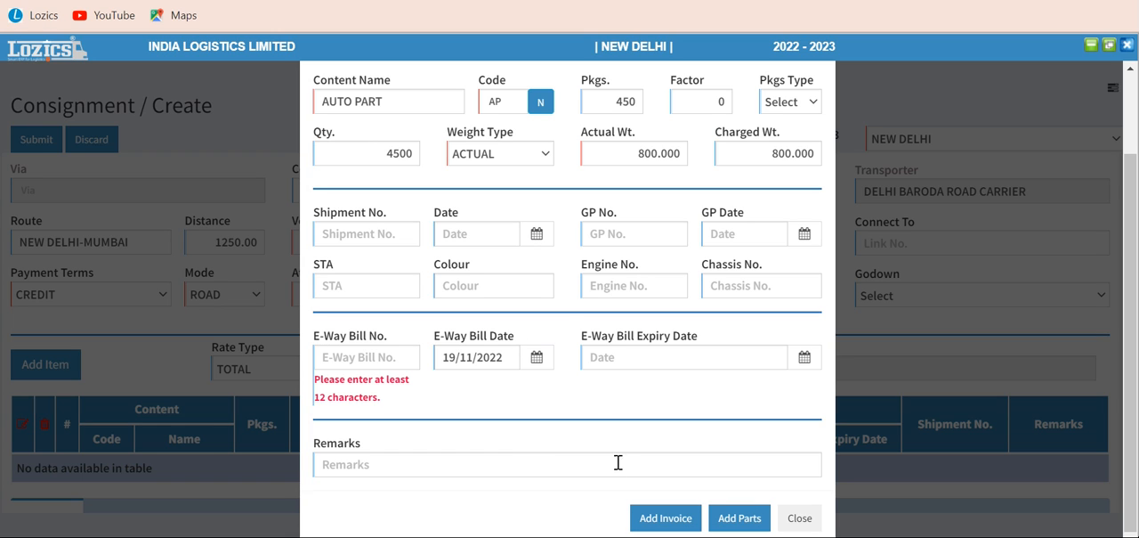
left_click(730, 521)
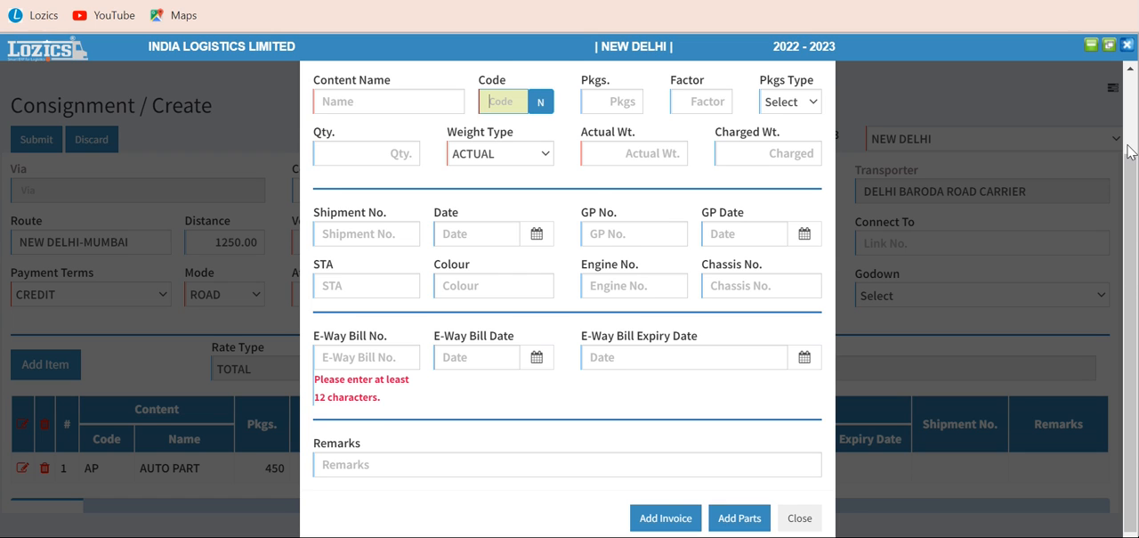
Try to add another part from the blank item form, and close the form
scroll(1131, 152, "up", 2)
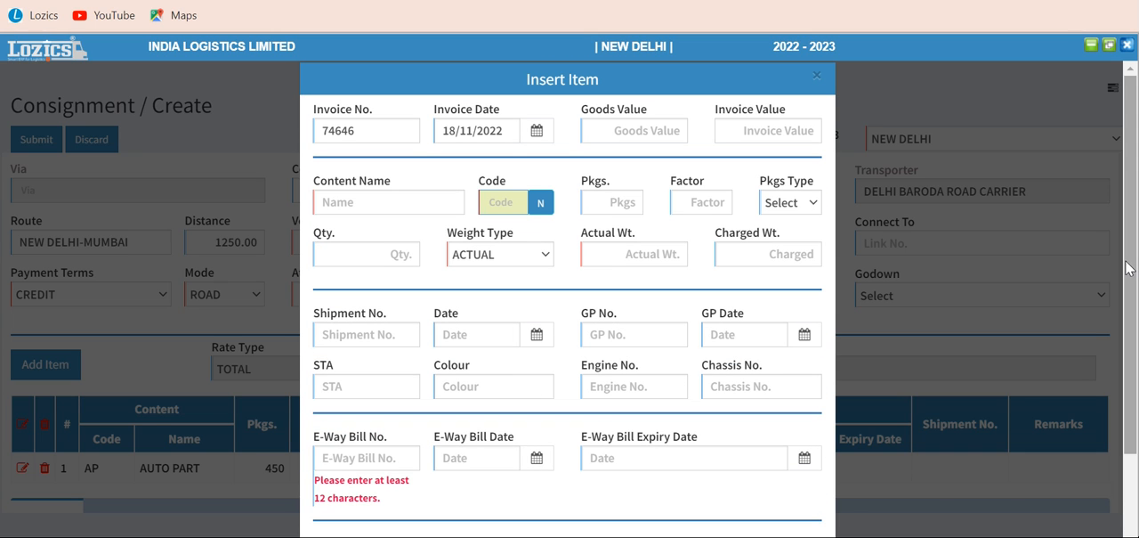
scroll(1128, 267, "down", 2)
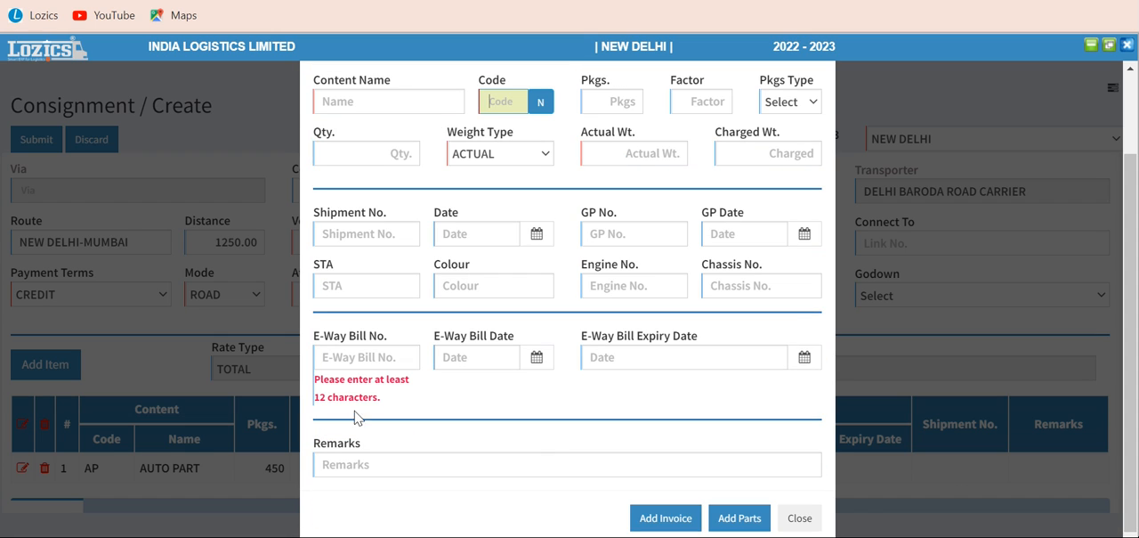
left_click(387, 397)
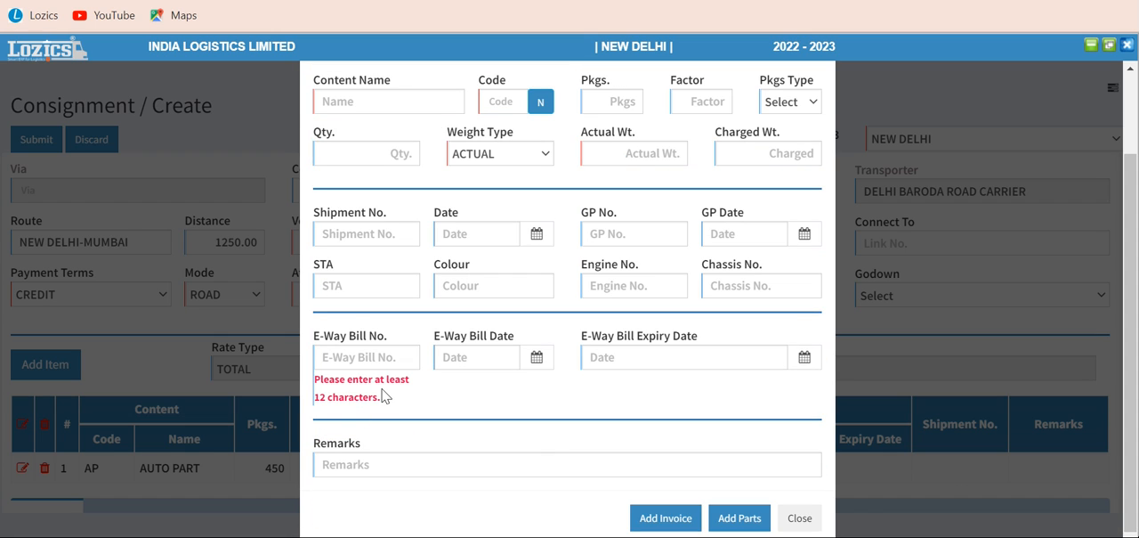
left_click(739, 516)
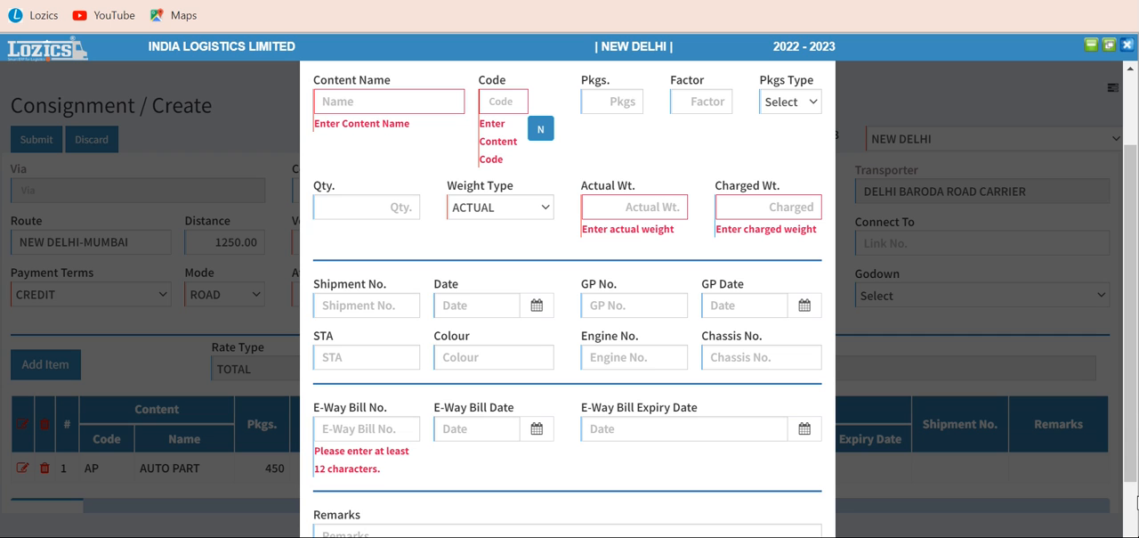
left_click(1132, 514)
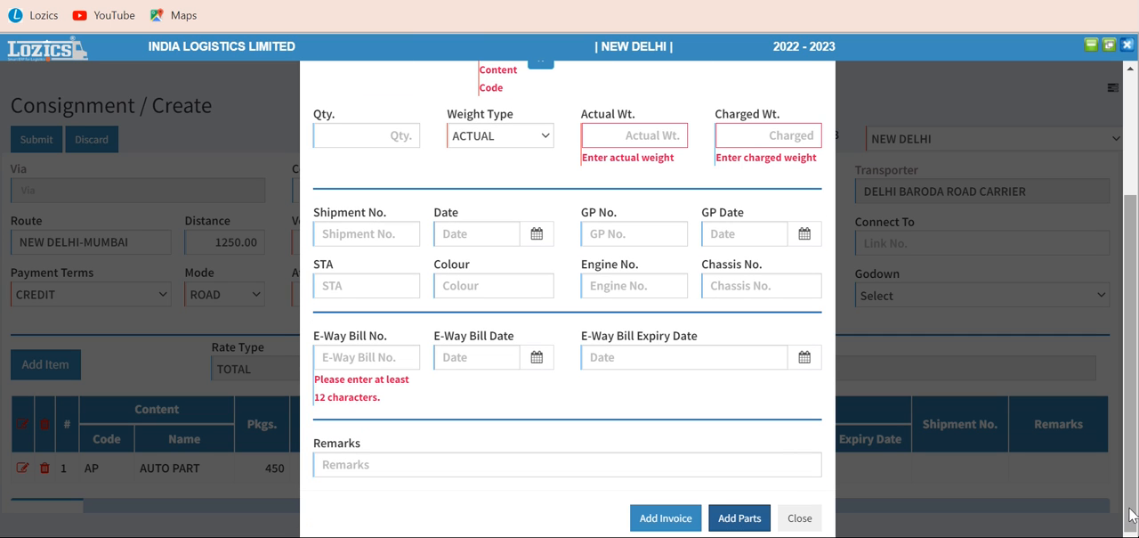
left_click(804, 524)
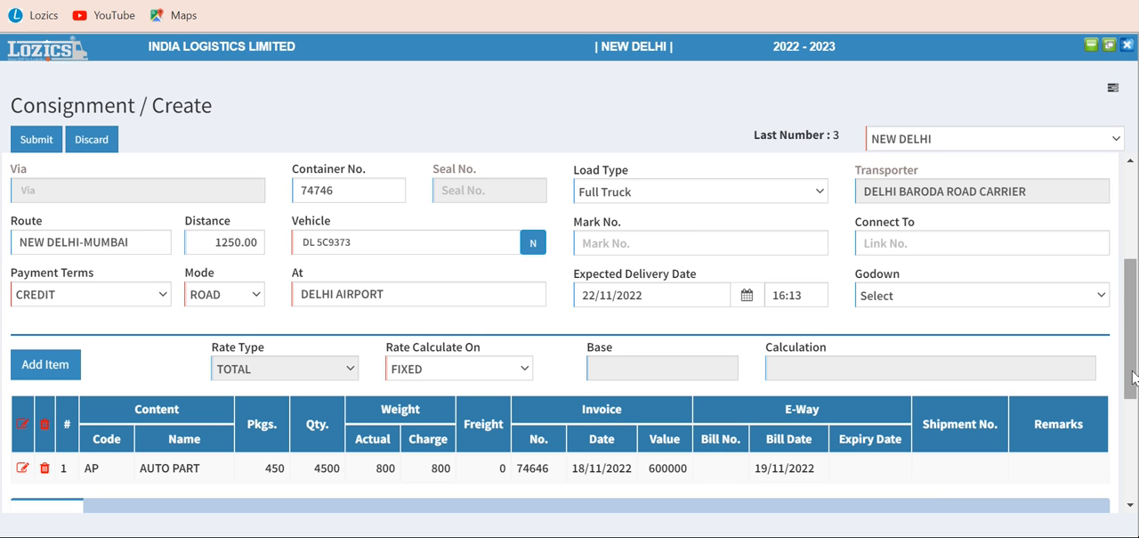
Try to fetch the contract rate for the consignment in its totals section
left_click_drag(1134, 377, 1135, 417)
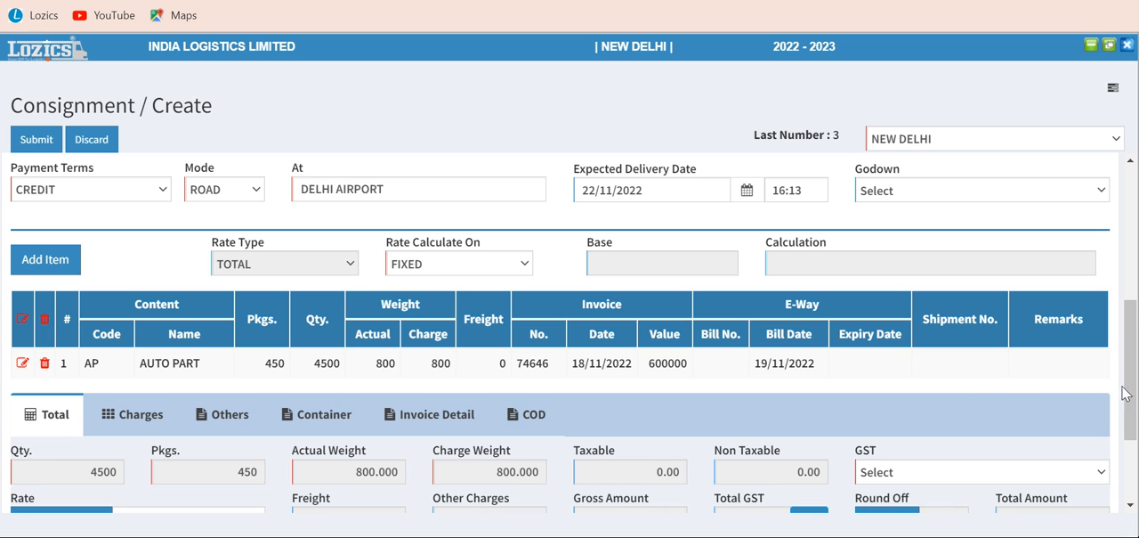
left_click_drag(1134, 398, 1127, 475)
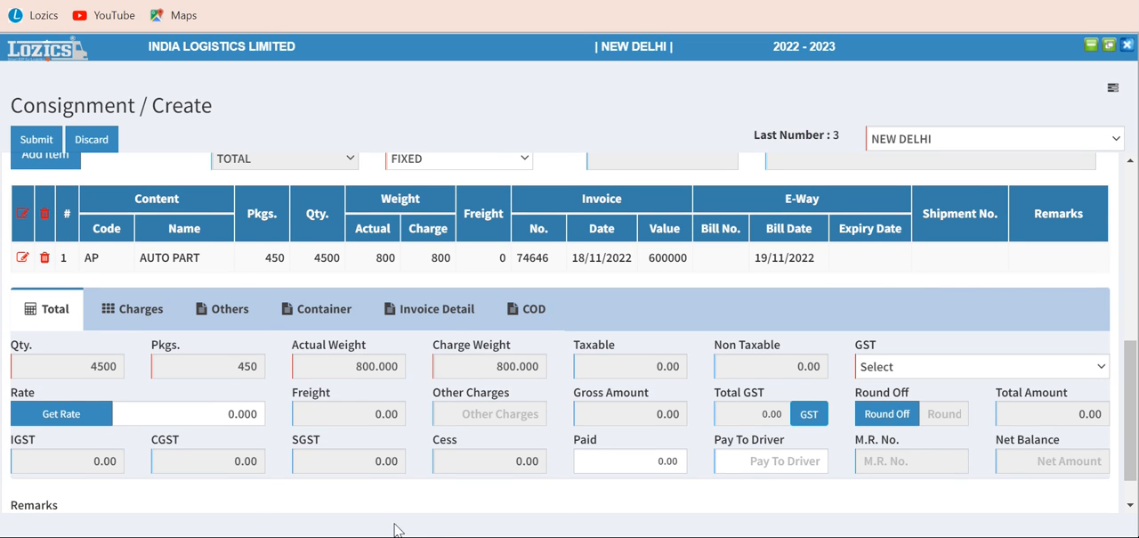
left_click(74, 419)
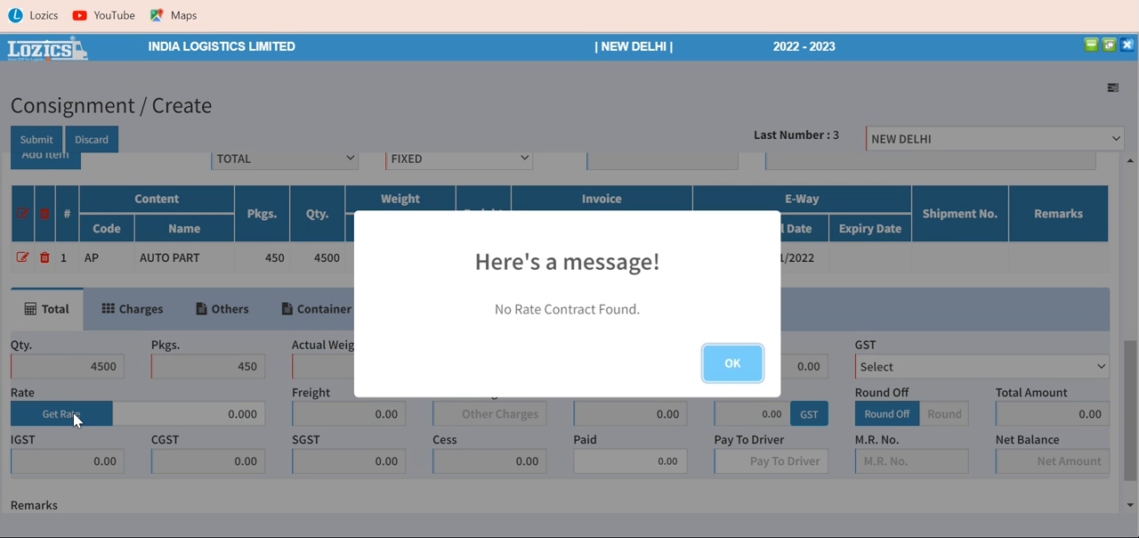
left_click(726, 366)
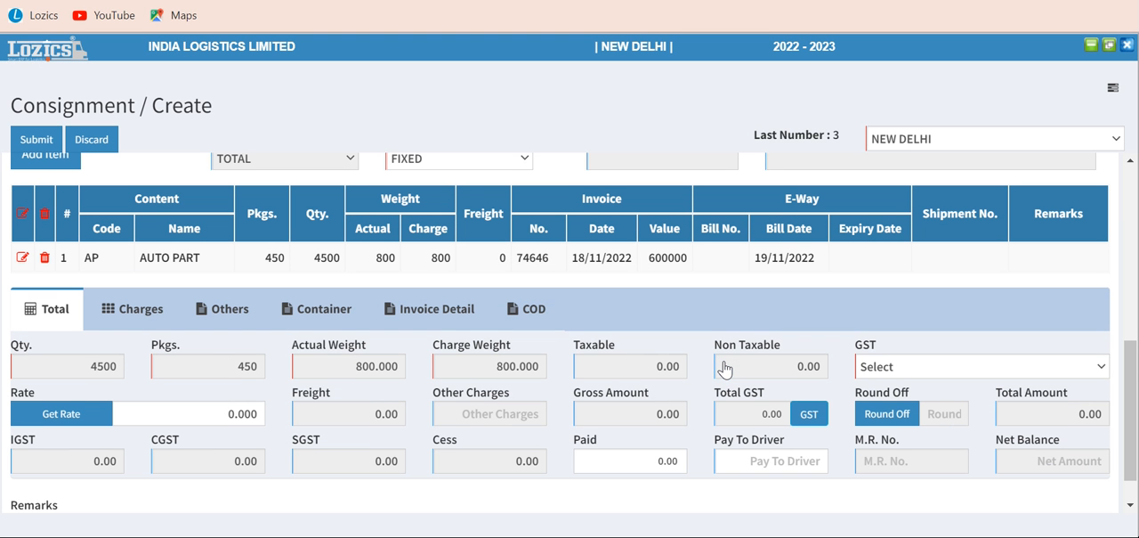
Set the consignment's rate to 45000 in the totals
left_click(206, 416)
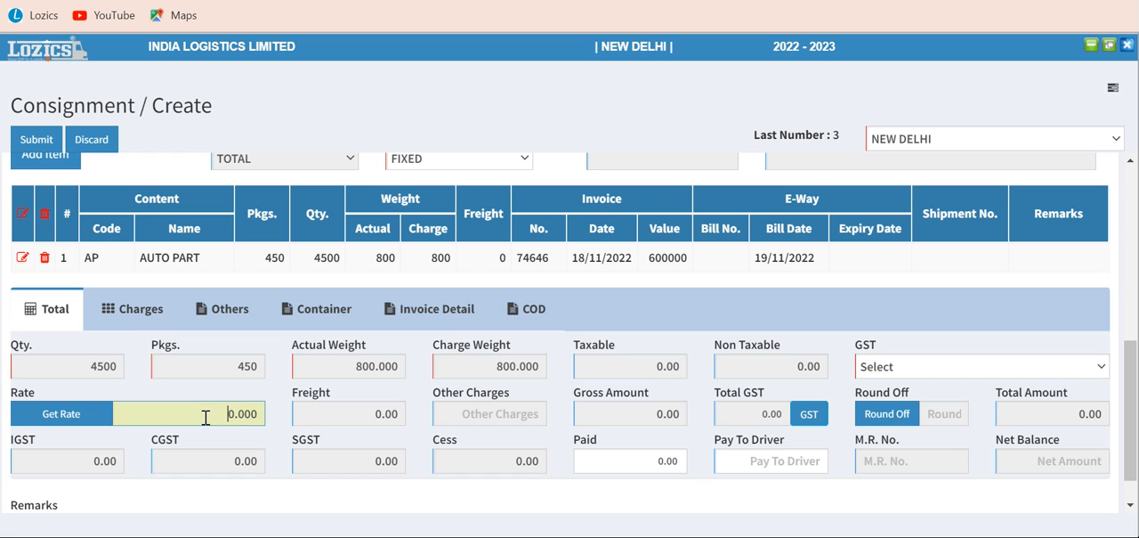
type("3500")
key("Tab")
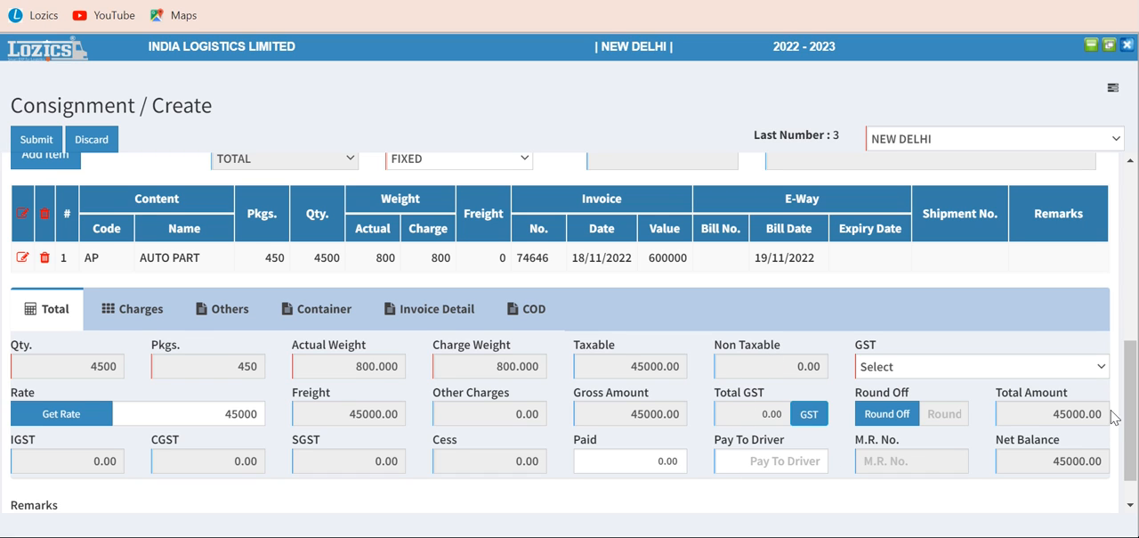
Set the Docket Charge rate to 100 in the consignment's sundry charges
scroll(1136, 420, "down", 1)
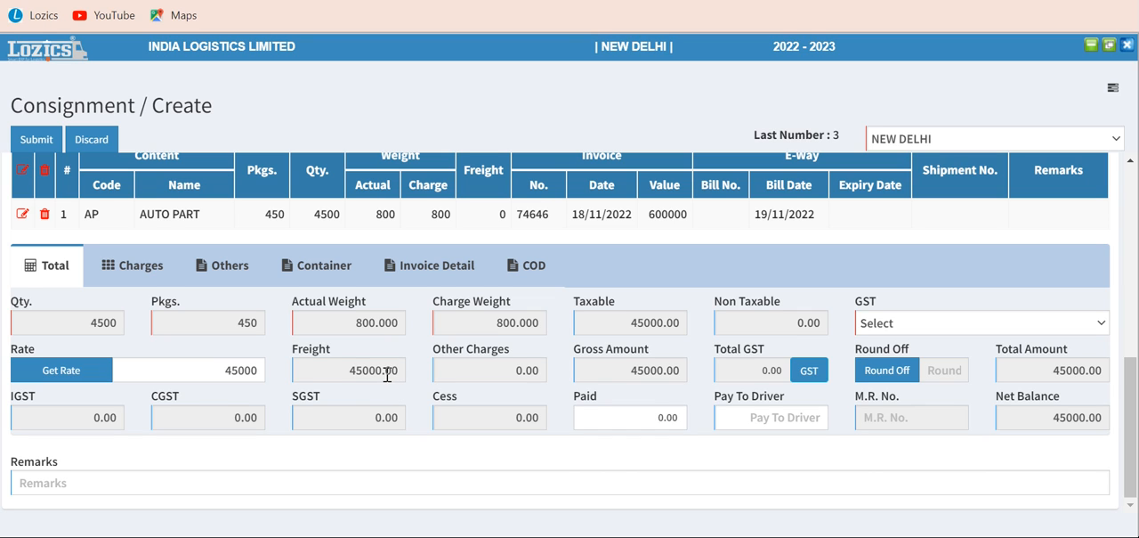
left_click(148, 267)
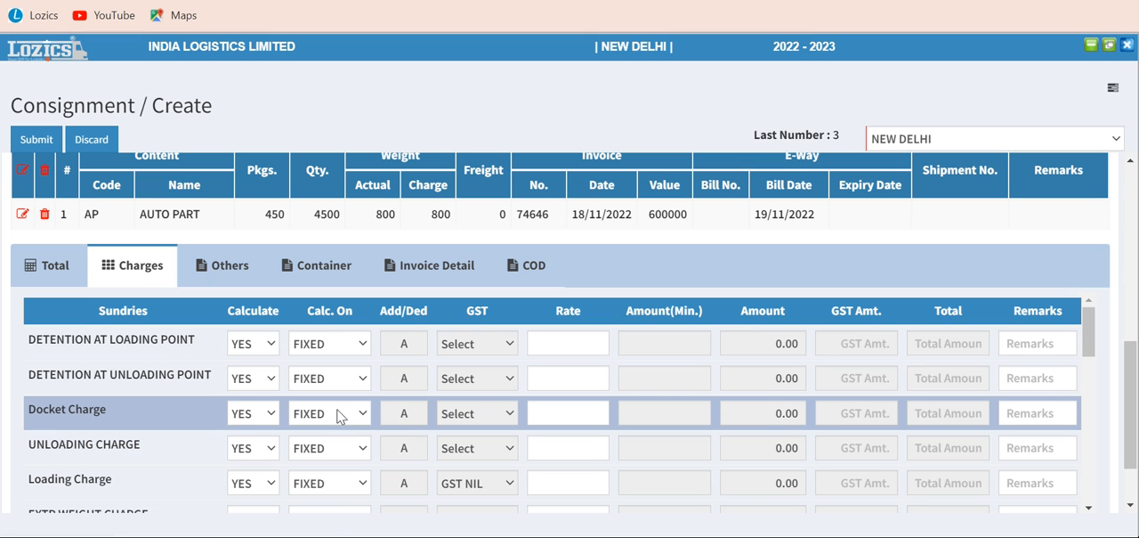
left_click(588, 414)
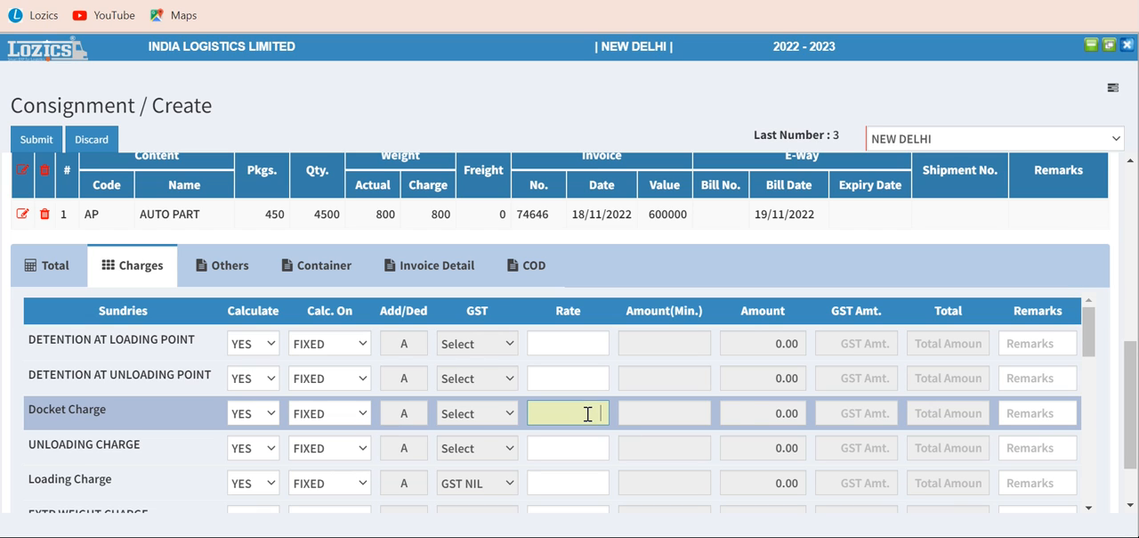
left_click(737, 415)
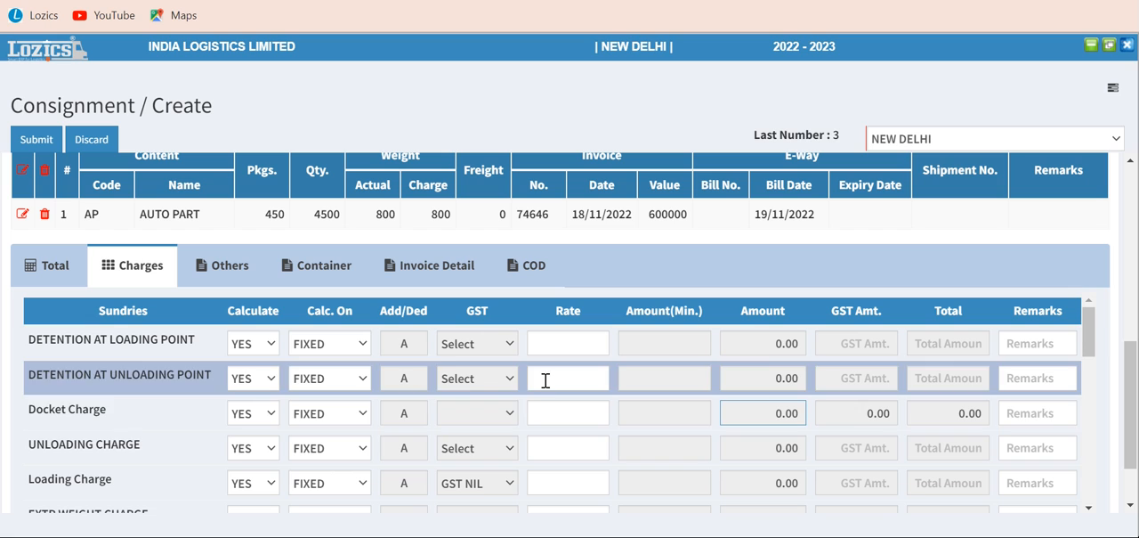
left_click(550, 417)
type("100")
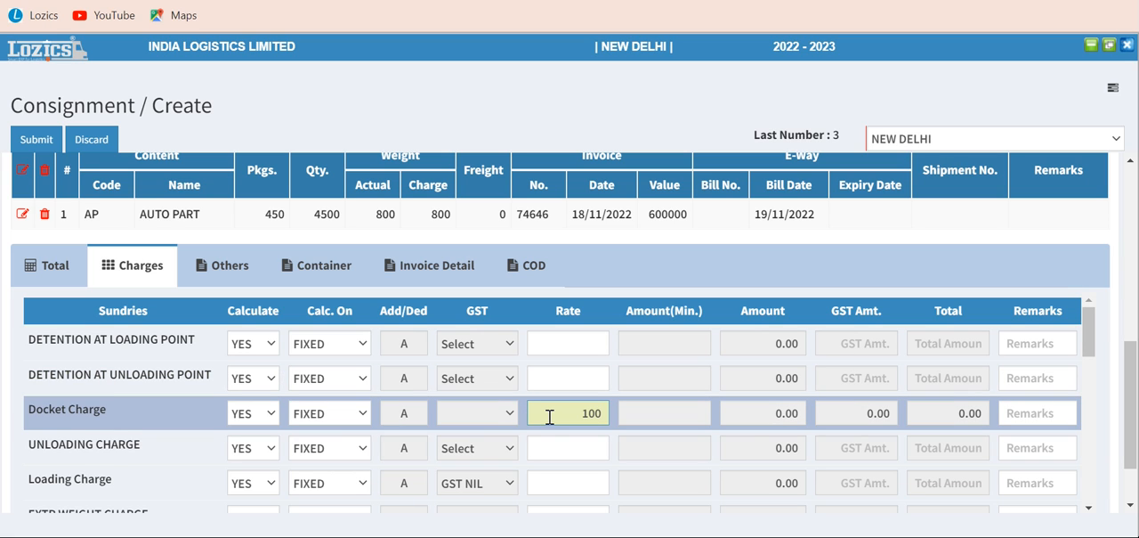
key("Tab")
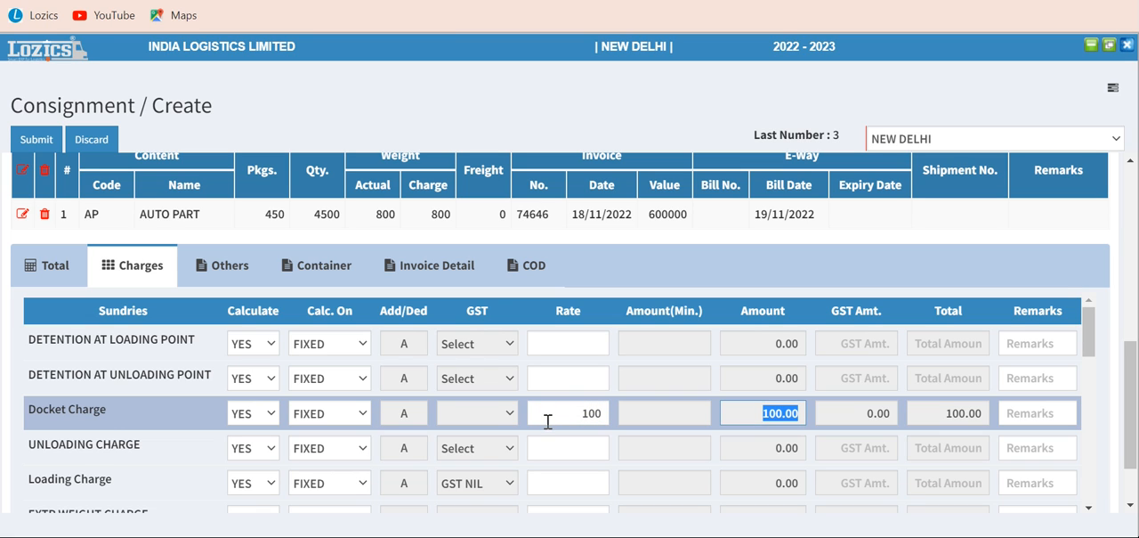
Set the UNLOADING CHARGE rate to 2000 in the sundry charges
left_click(574, 446)
type("2000")
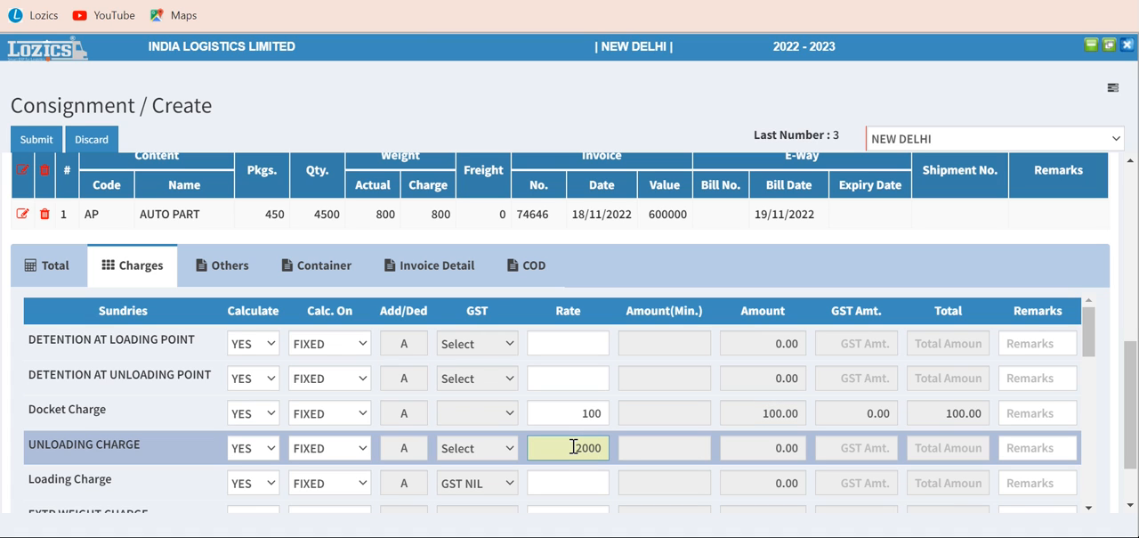
key("Tab")
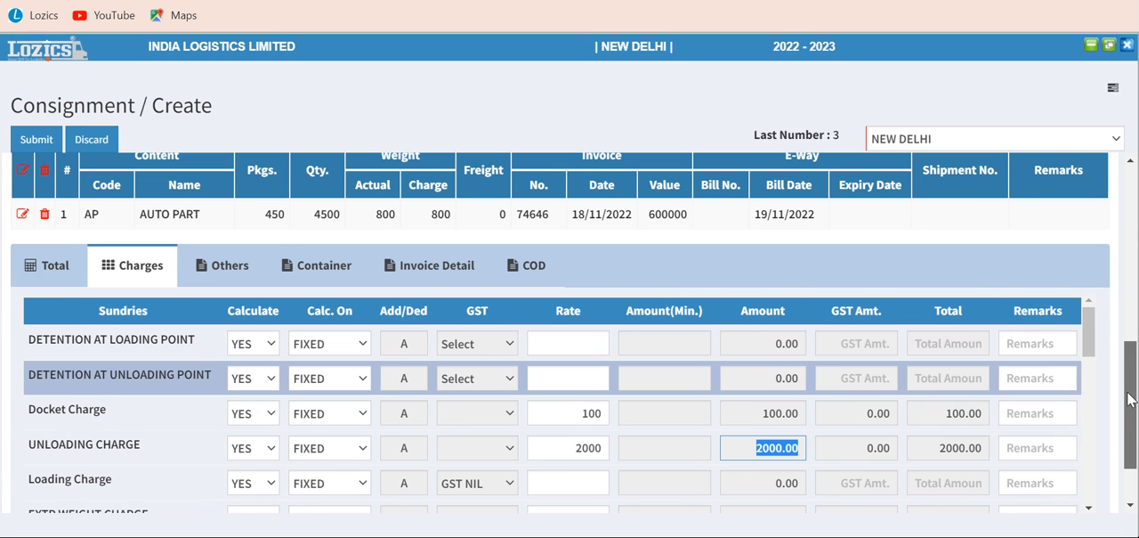
left_click_drag(1131, 400, 1131, 463)
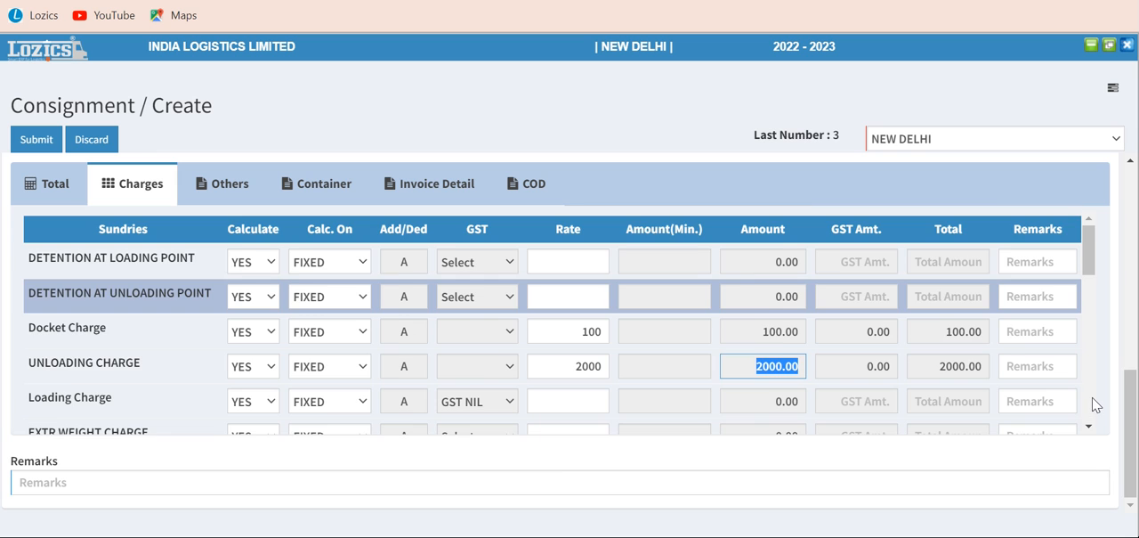
scroll(1095, 405, "down", 4)
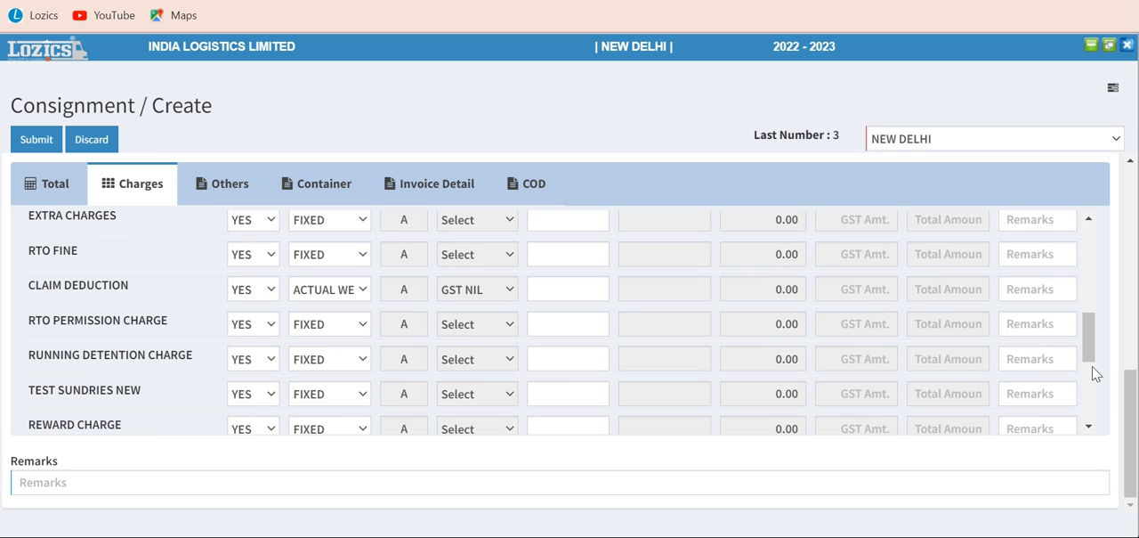
left_click_drag(1094, 356, 1080, 235)
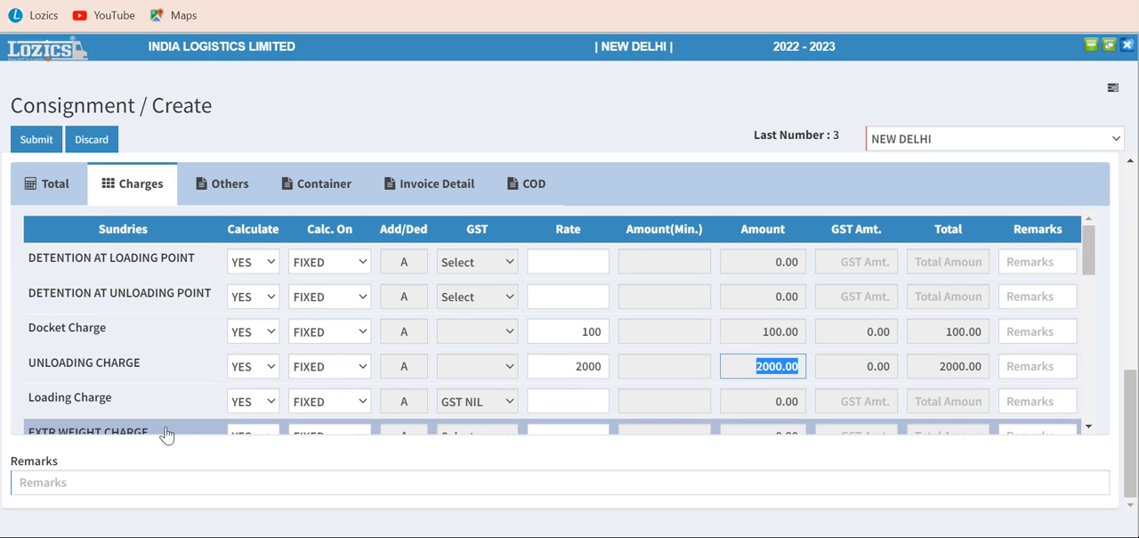
Keep the risk as CARRIER and enter new india as the insurance company in the consignment's other details
left_click(229, 182)
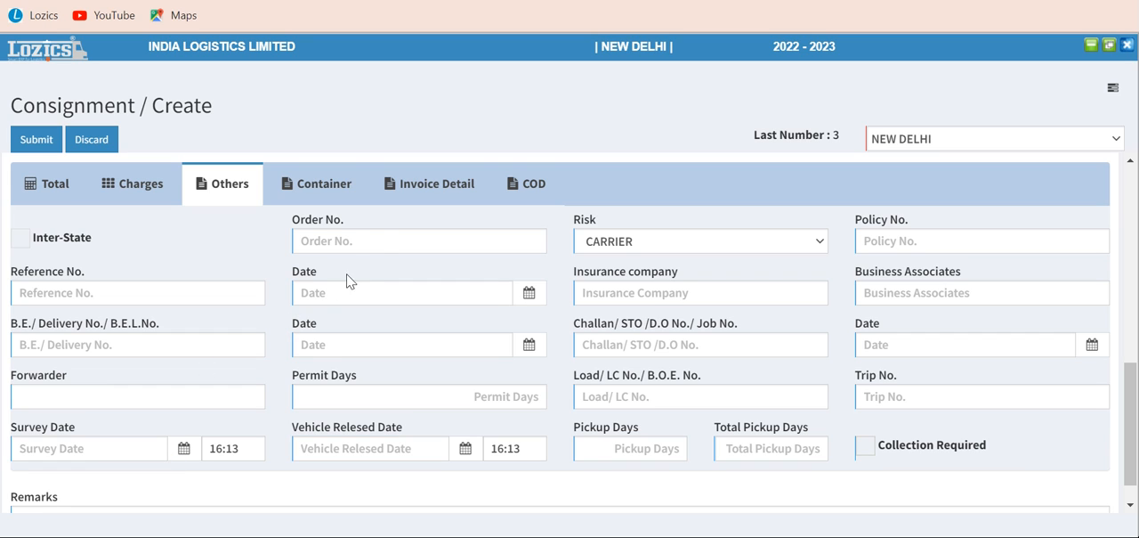
left_click(383, 240)
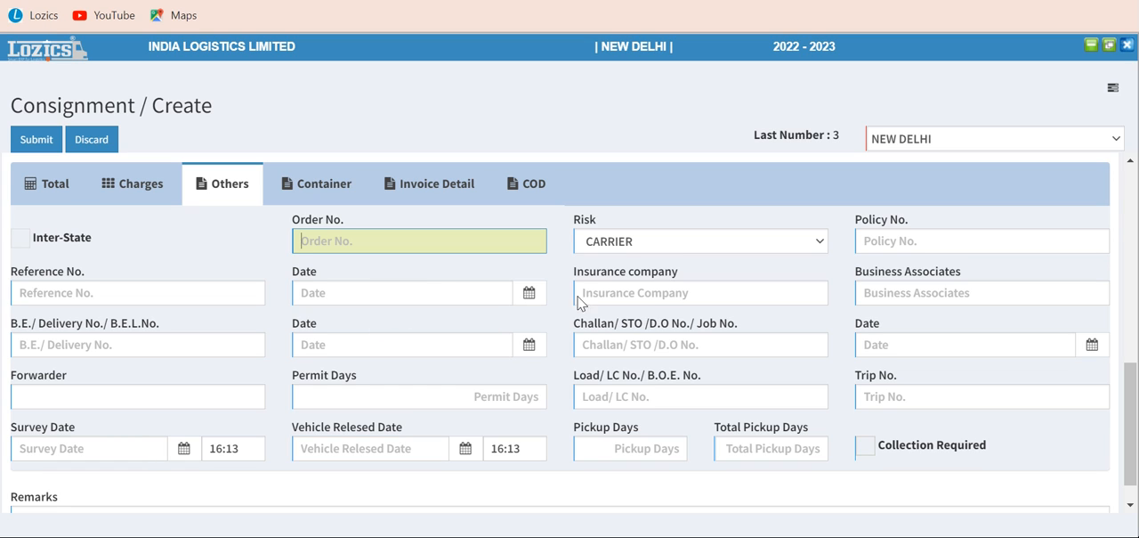
left_click(647, 242)
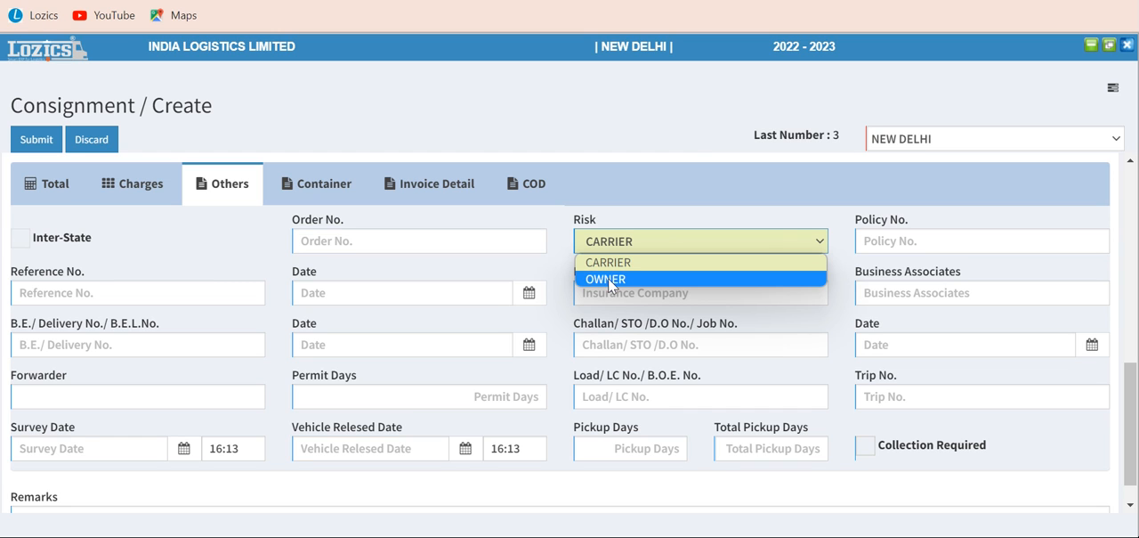
left_click(622, 268)
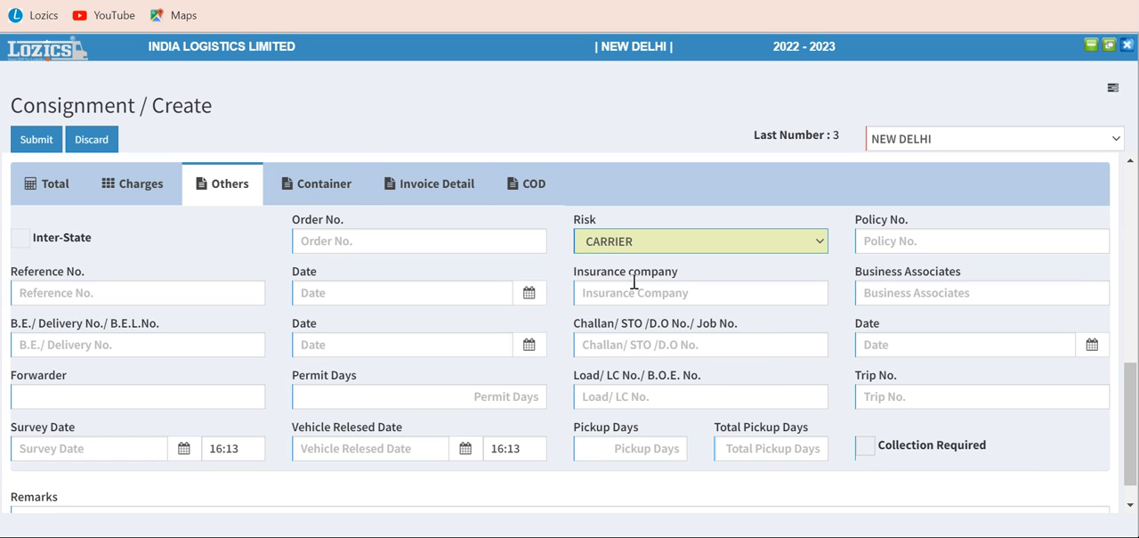
left_click(632, 293)
type("n")
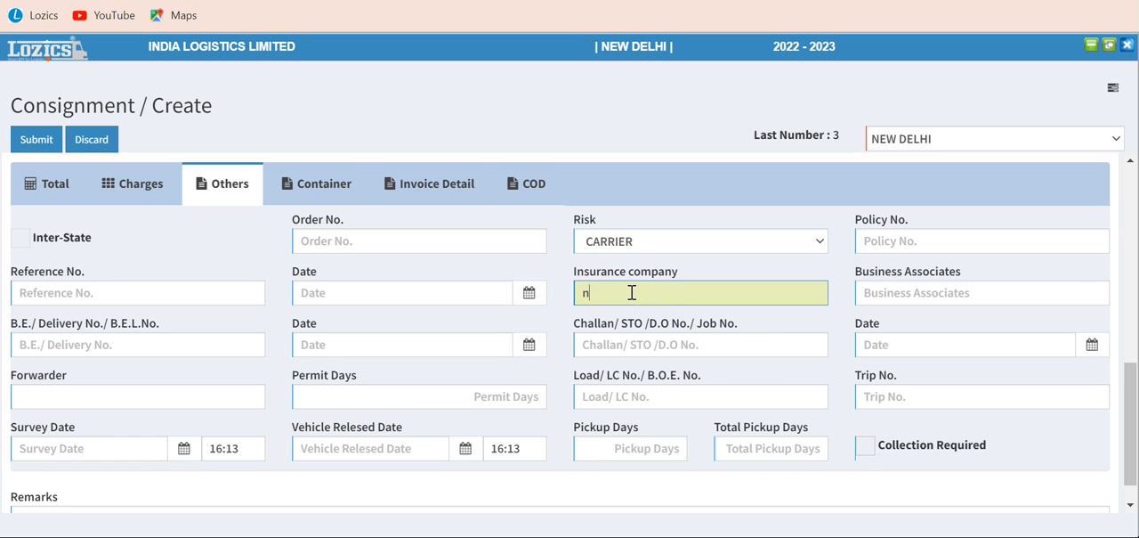
type("ew india")
key("Tab")
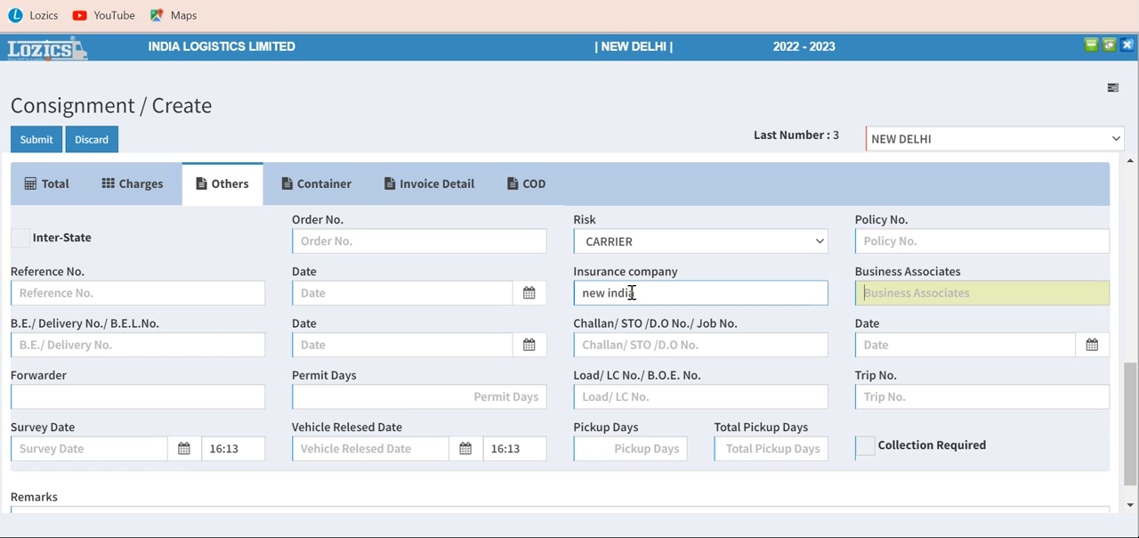
Fill in the Challan/STO/D.O. number and set the Load/LC number to 9474 in the other details
key("Tab")
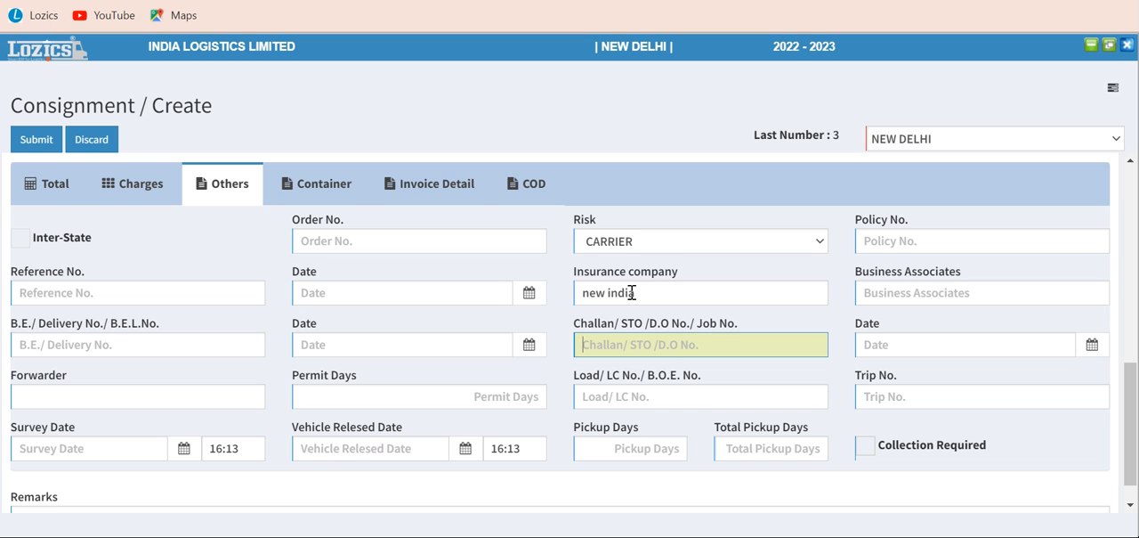
type("9349854")
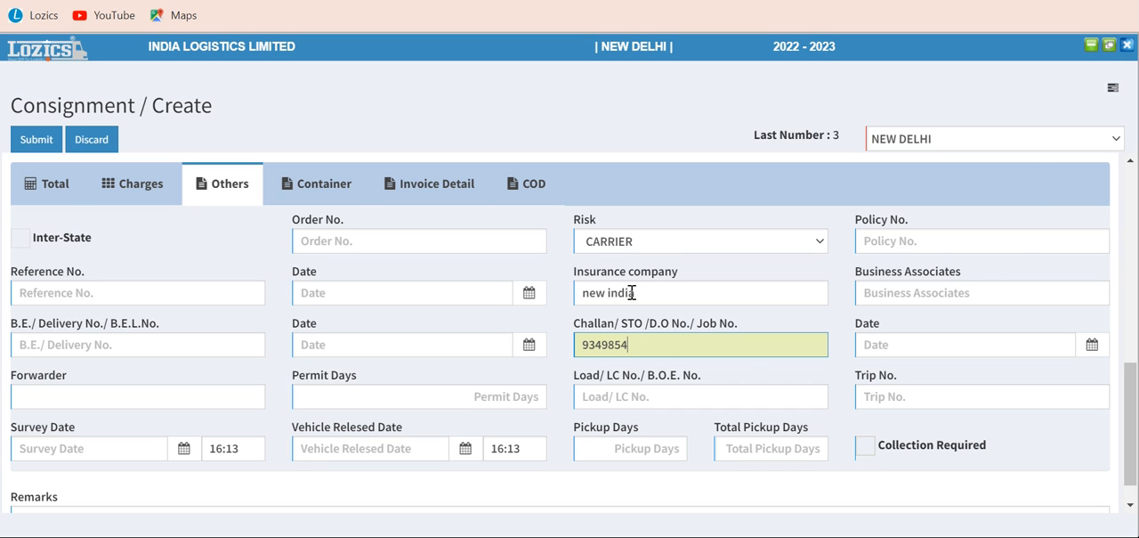
key("Tab")
key("Tab")
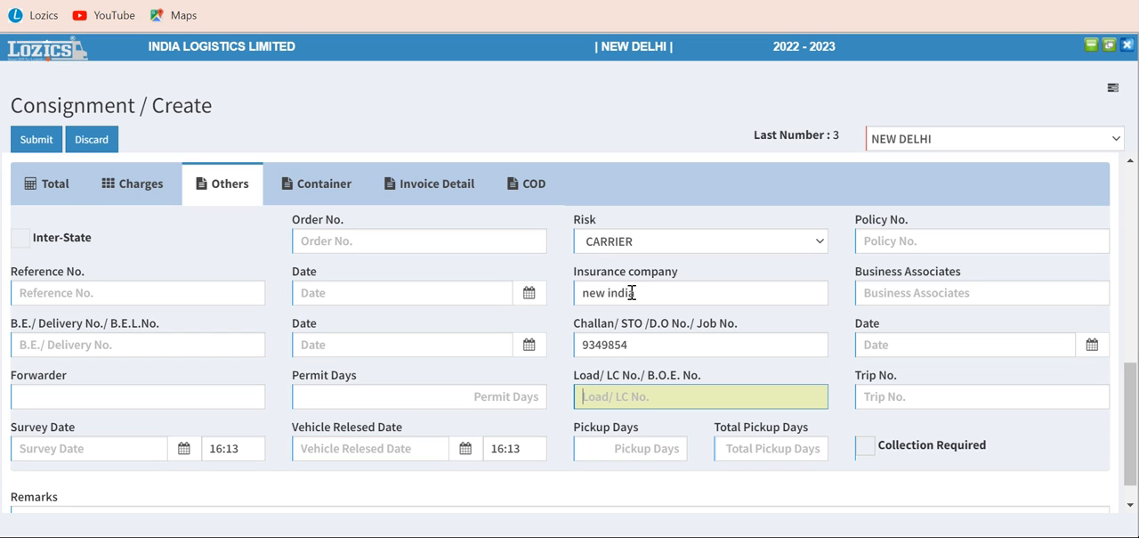
type("9474")
key("Tab")
key("Tab")
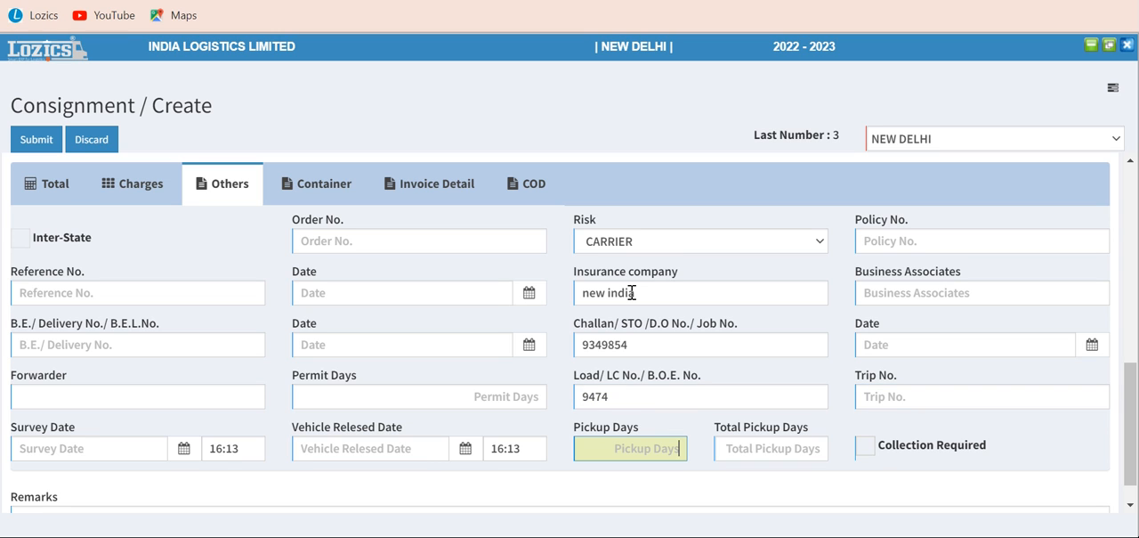
Review the consignment's container, invoice attachment and COD details, switching the COD option on and back off
left_click(312, 179)
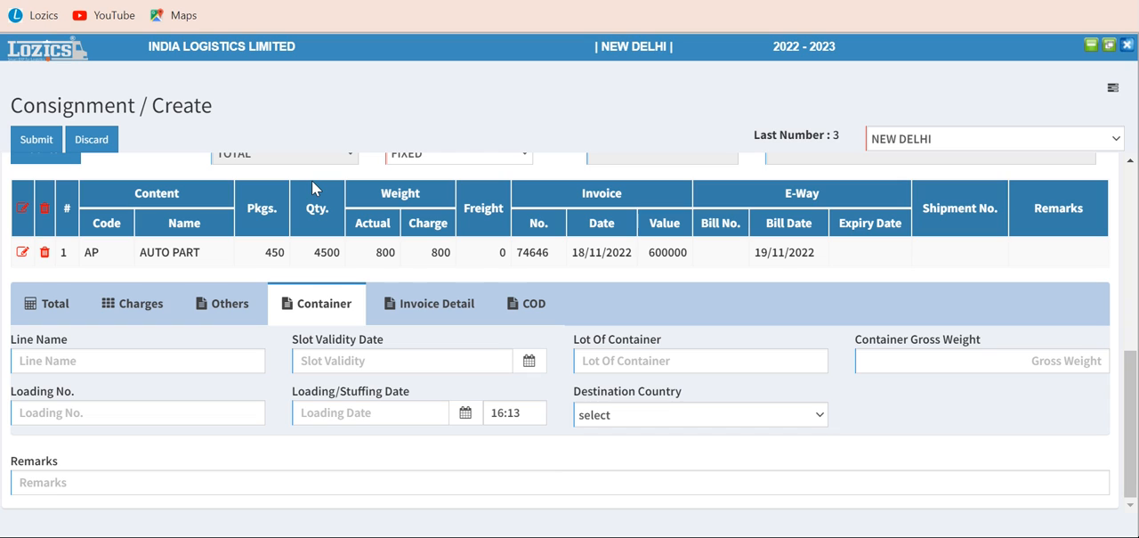
left_click(434, 306)
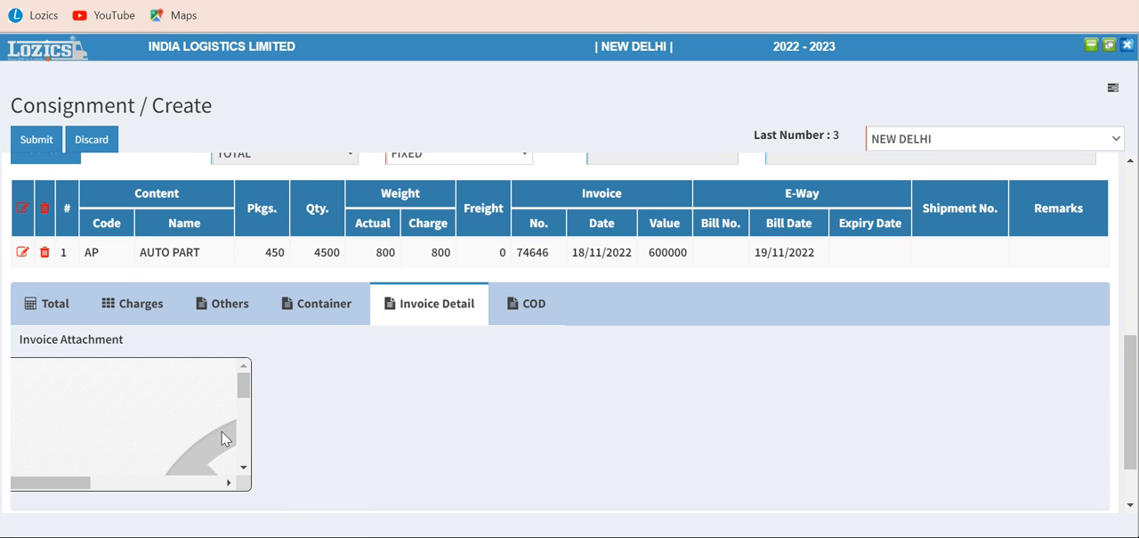
left_click(246, 446)
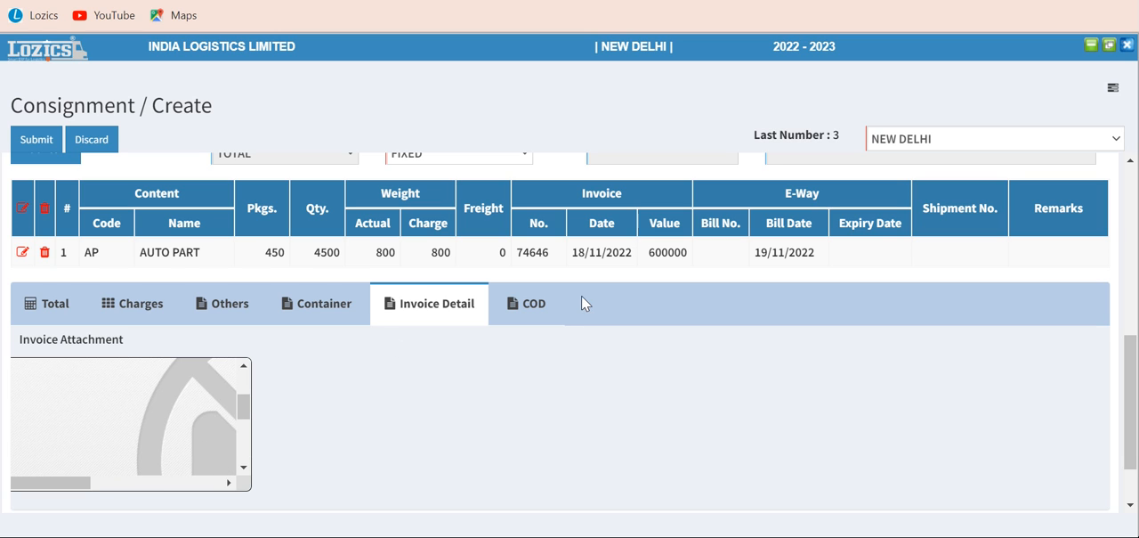
left_click(530, 303)
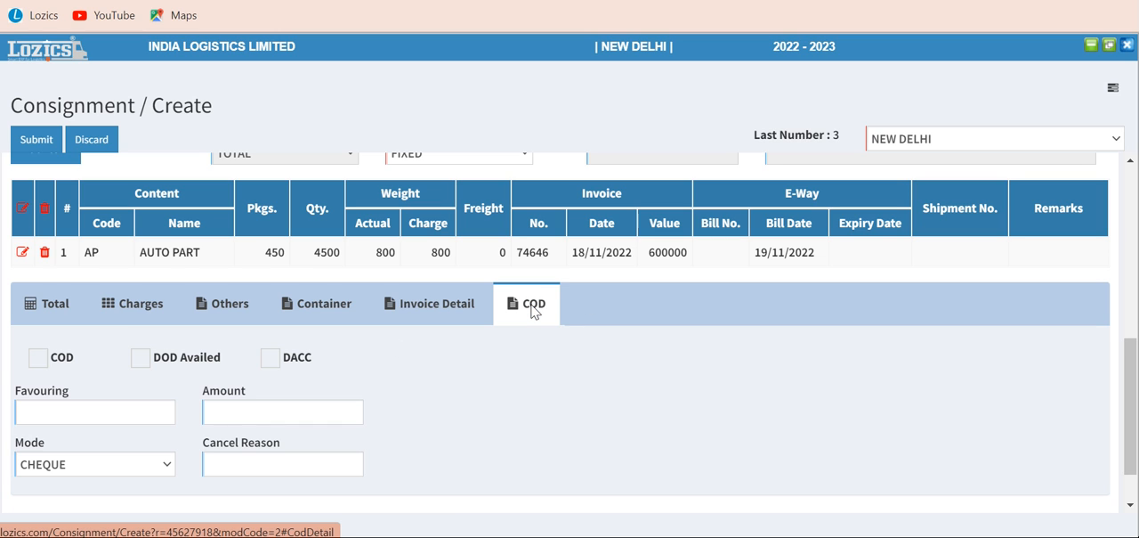
left_click(39, 359)
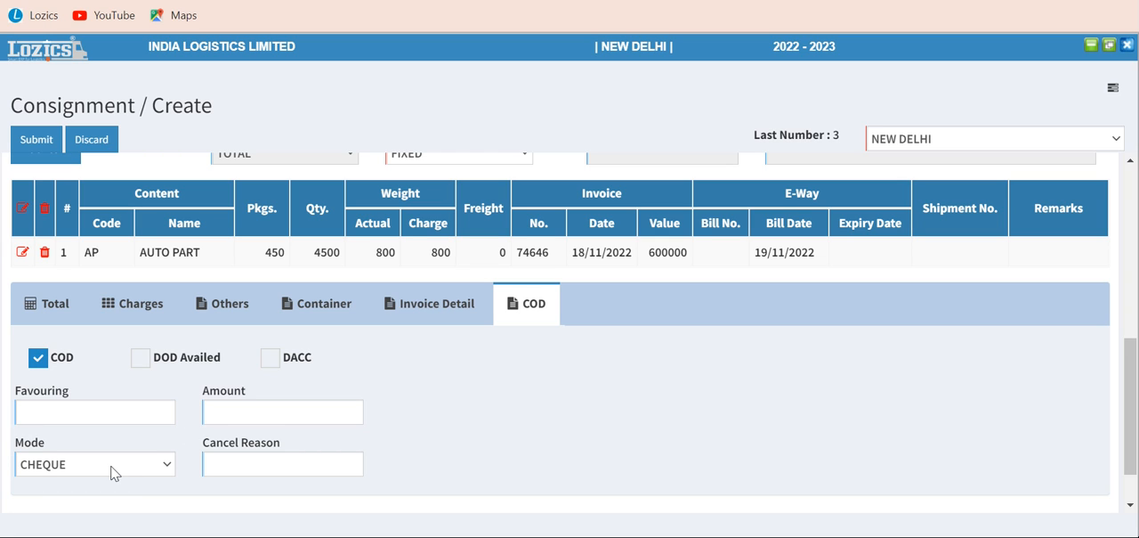
left_click(37, 359)
scroll(1136, 403, "down", 1)
left_click_drag(1137, 402, 1079, 299)
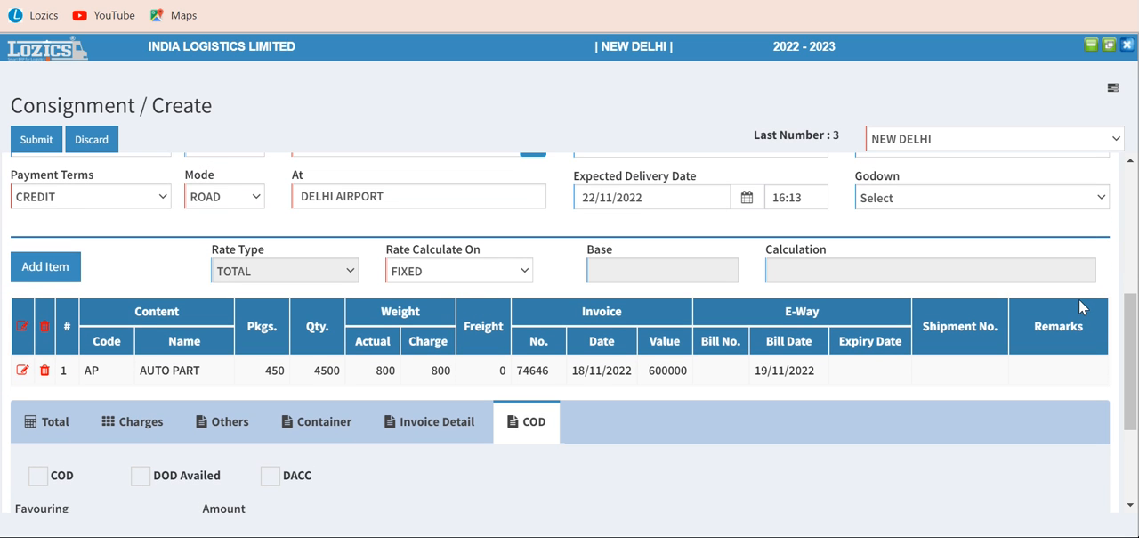
Check the consignment's totals and try to submit it without a GST selection
left_click(50, 419)
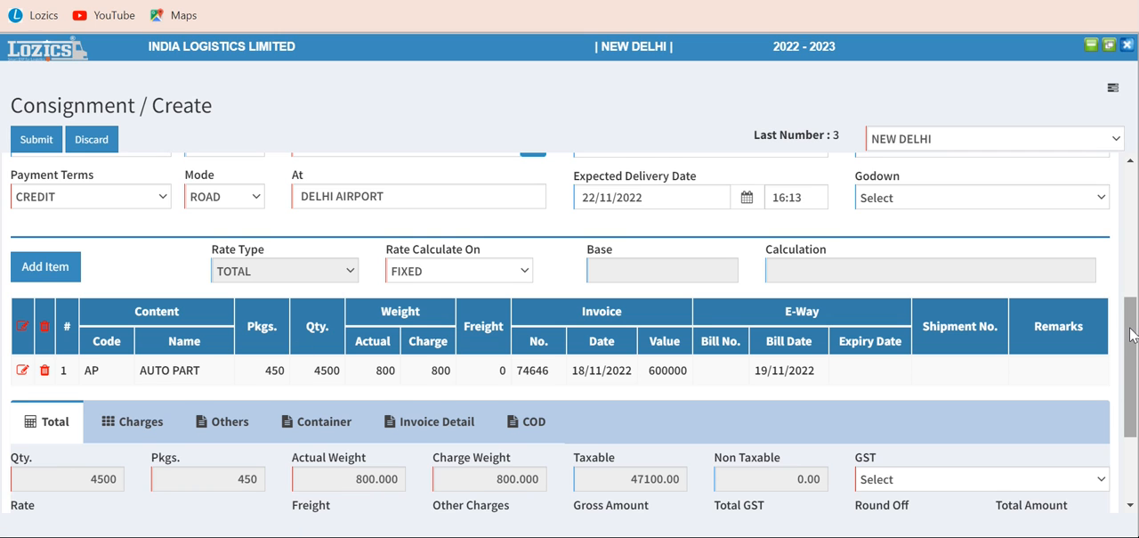
left_click_drag(1130, 335, 1130, 396)
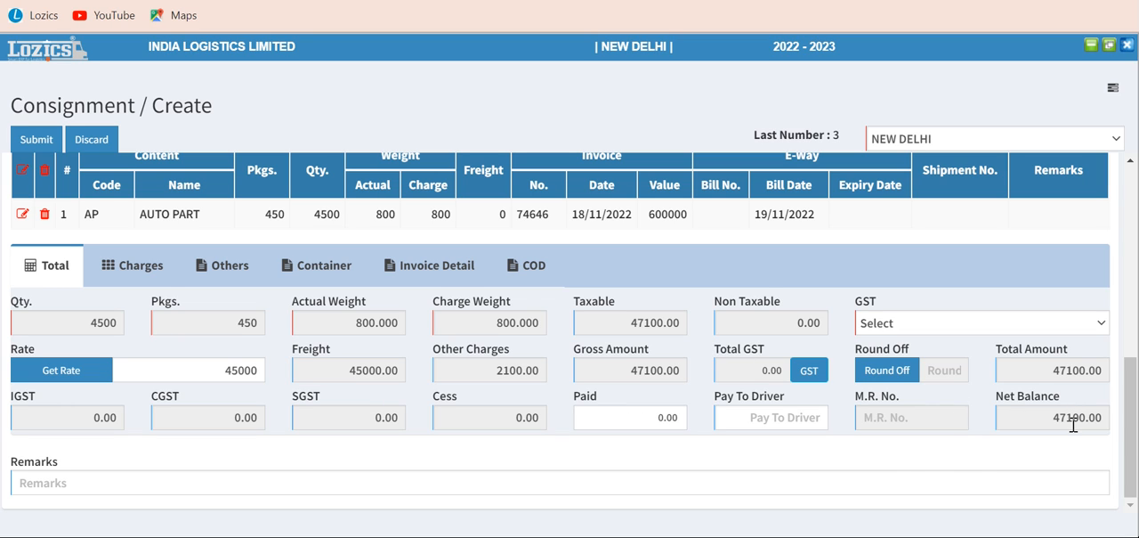
left_click_drag(1131, 424, 1130, 235)
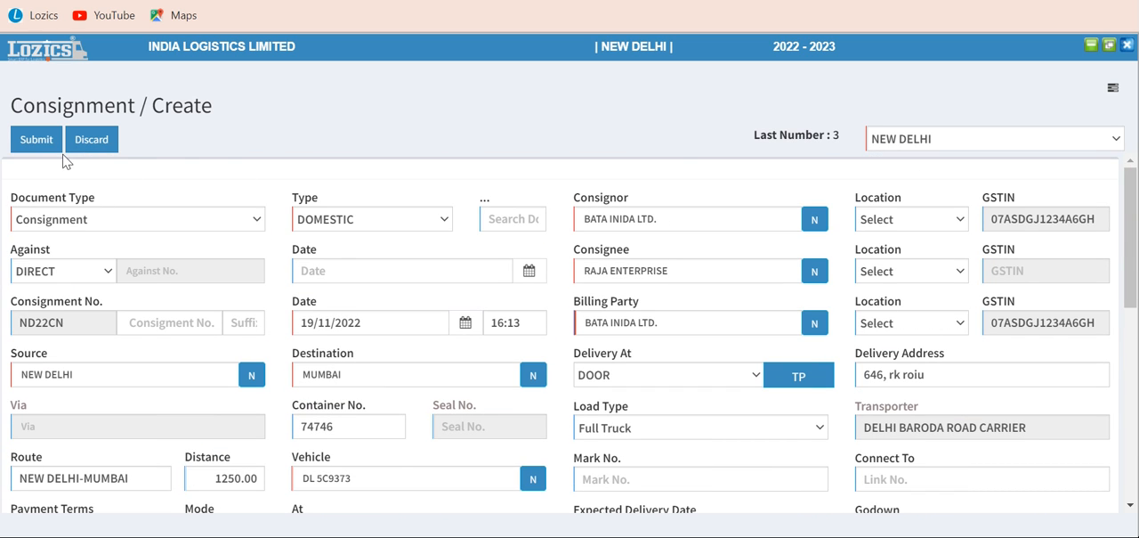
left_click(37, 142)
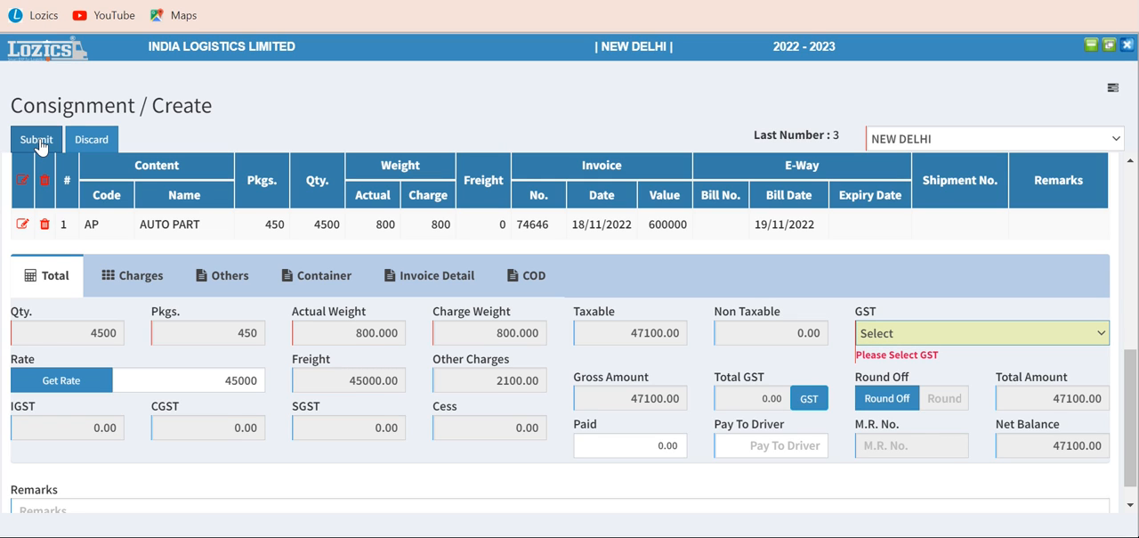
Set the consignment's GST to GST NIL in the totals and submit the consignment
left_click(879, 334)
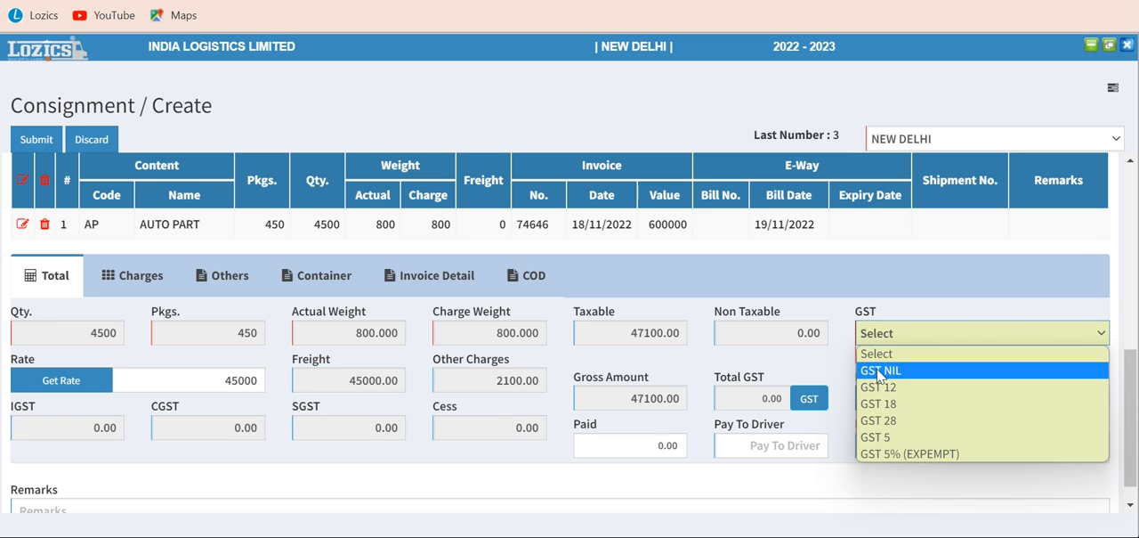
left_click(879, 371)
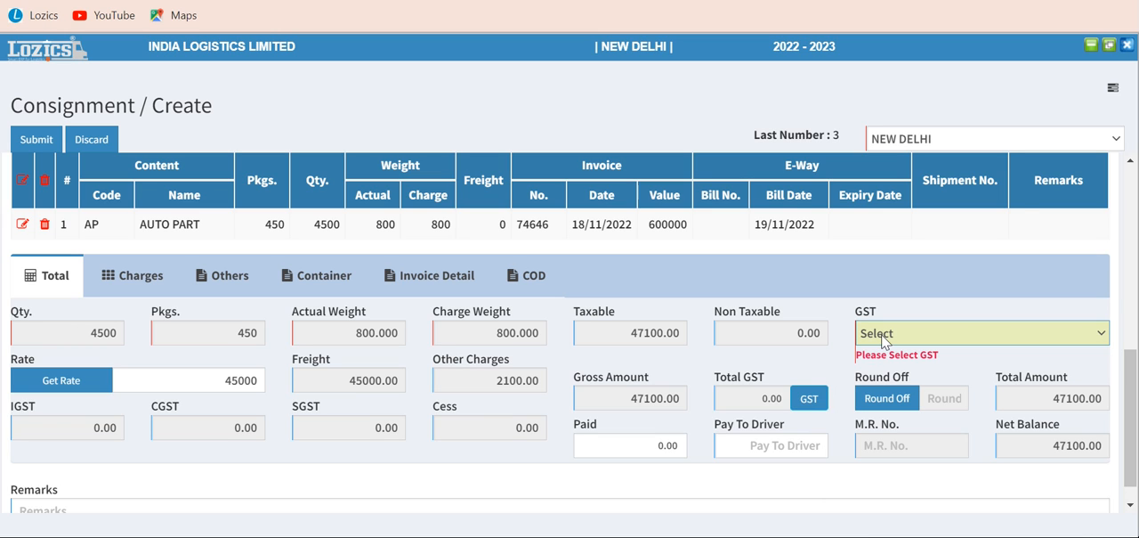
left_click(883, 337)
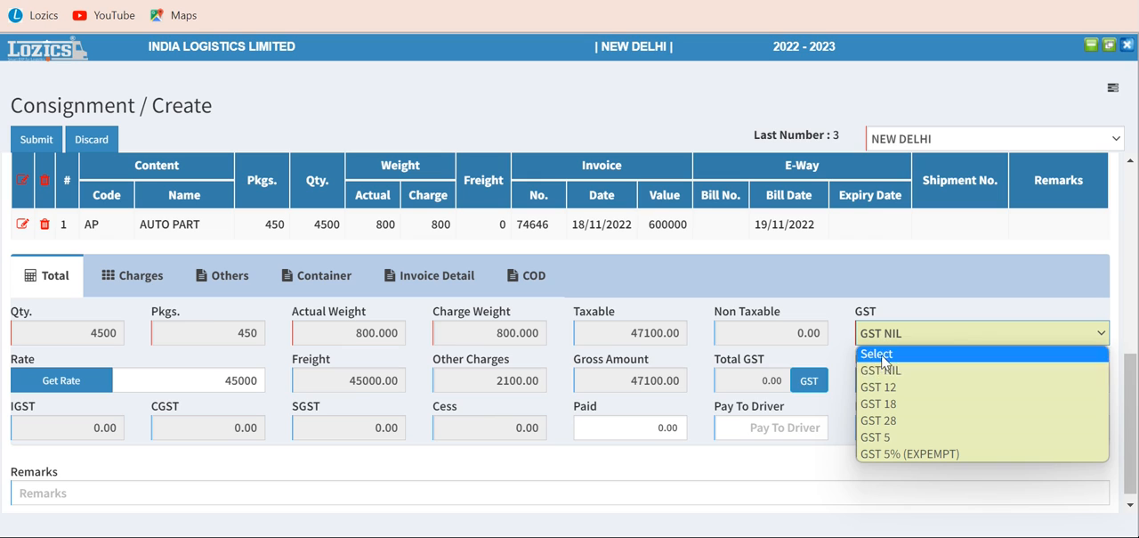
left_click(881, 372)
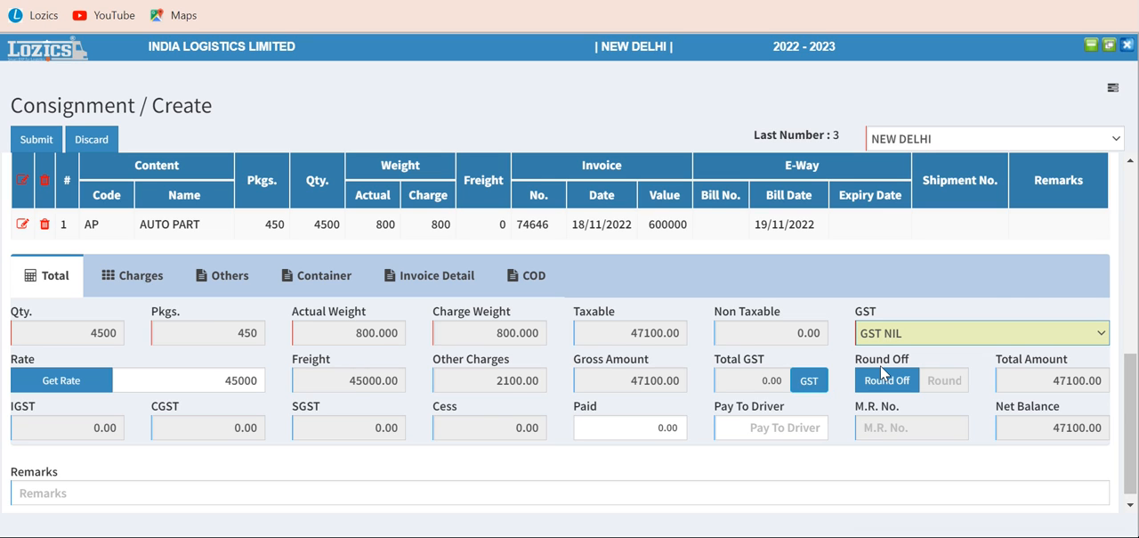
left_click(47, 142)
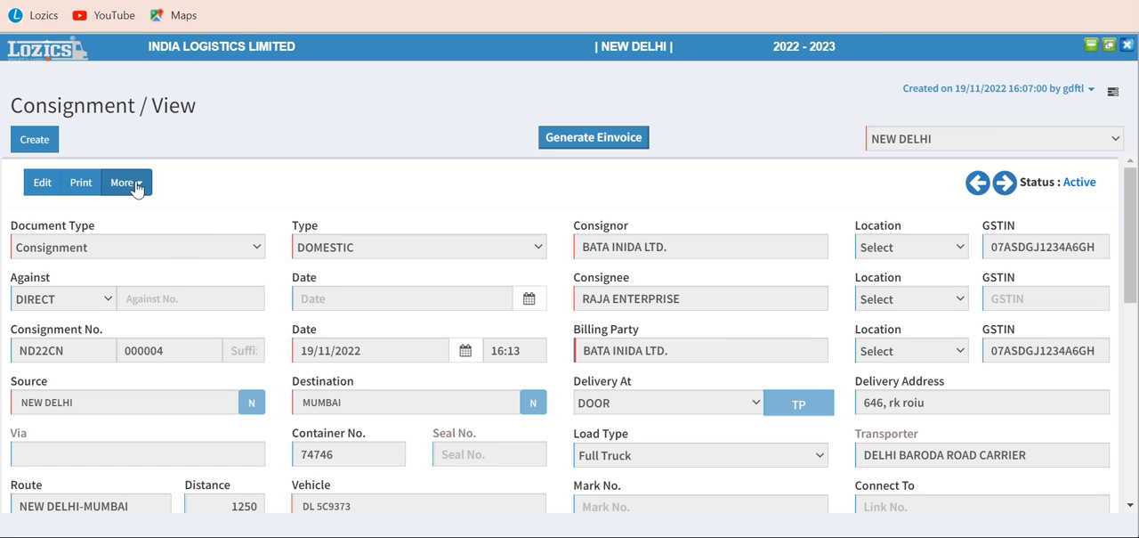
Generate the saved consignment's printout with the Print option, look it over and close it
left_click(82, 182)
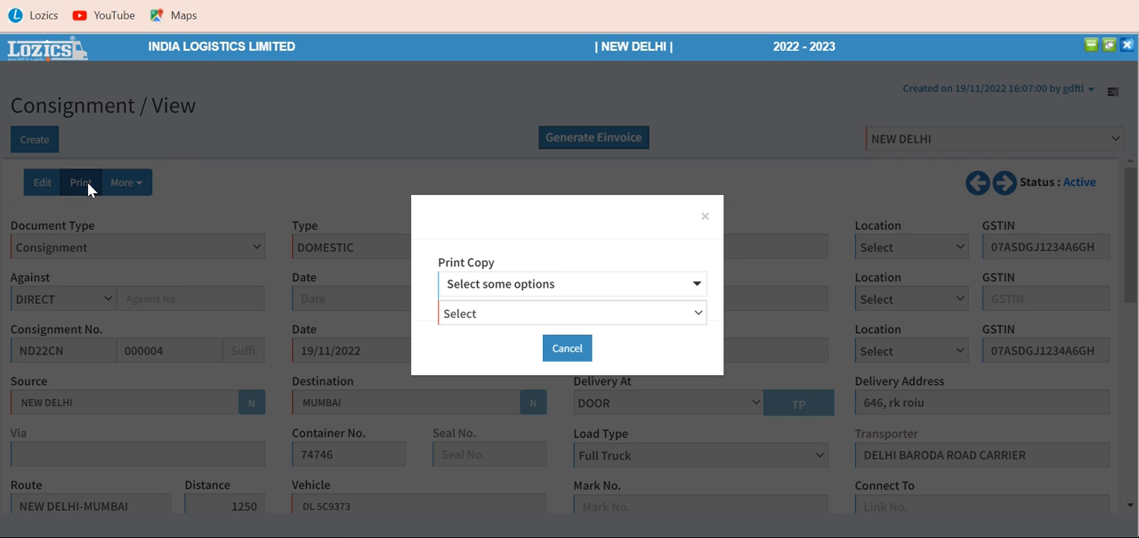
left_click(489, 290)
left_click(488, 290)
left_click(488, 290)
left_click(488, 290)
left_click(481, 313)
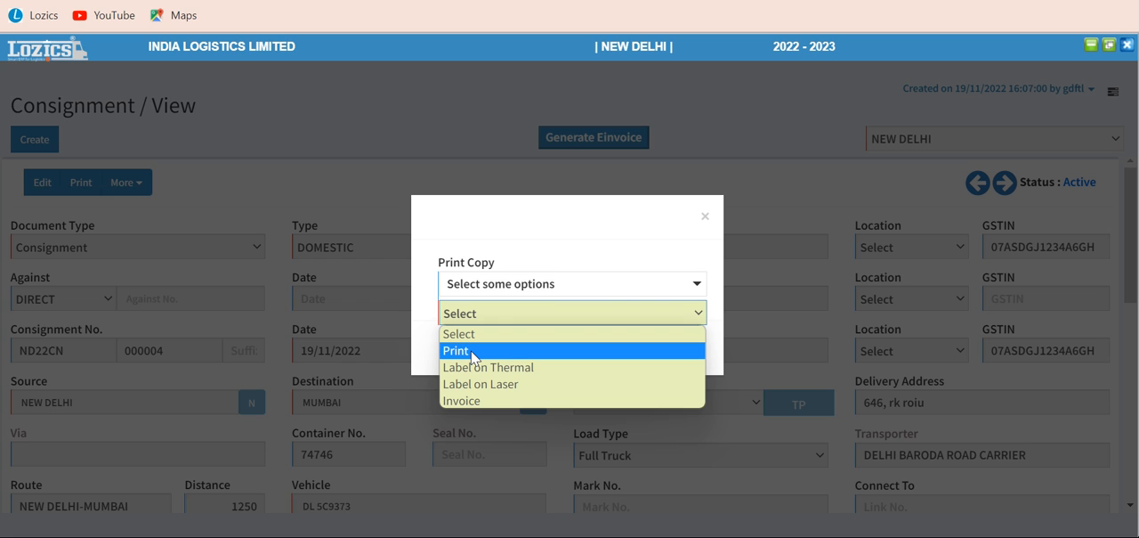
left_click(472, 351)
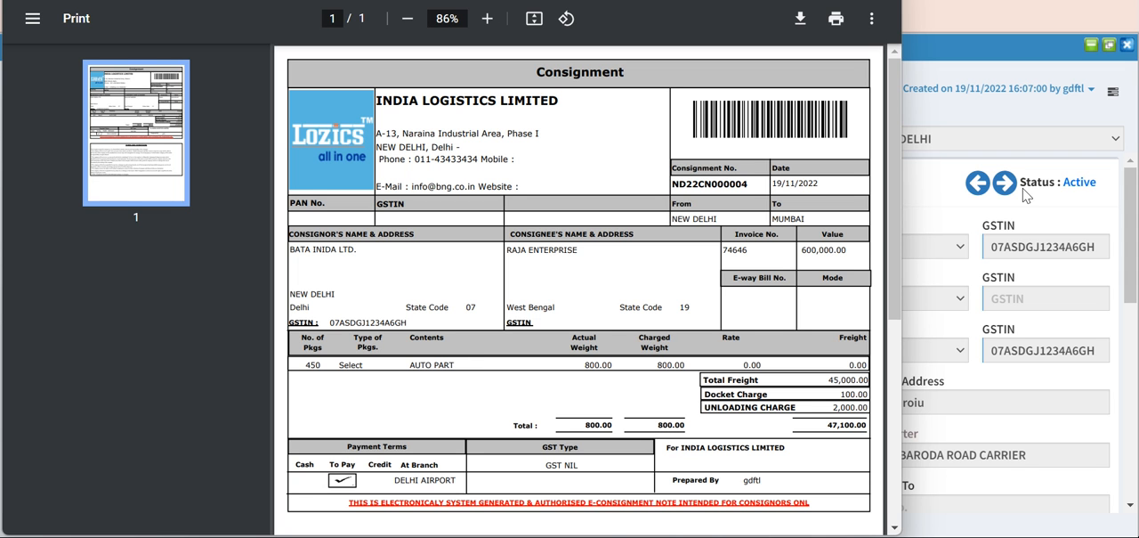
left_click_drag(892, 243, 885, 300)
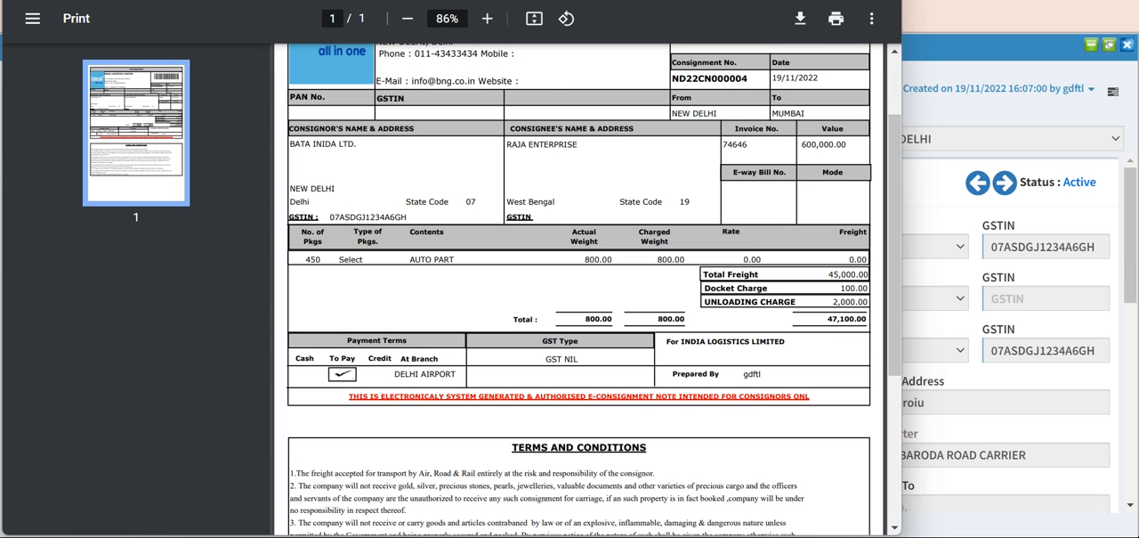
key("alt+F4")
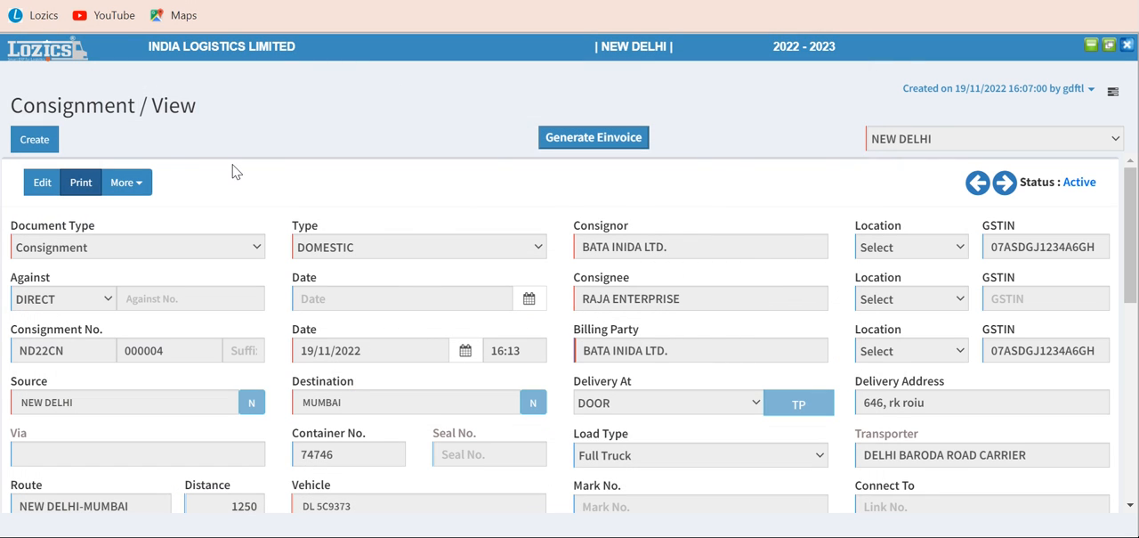
left_click(135, 186)
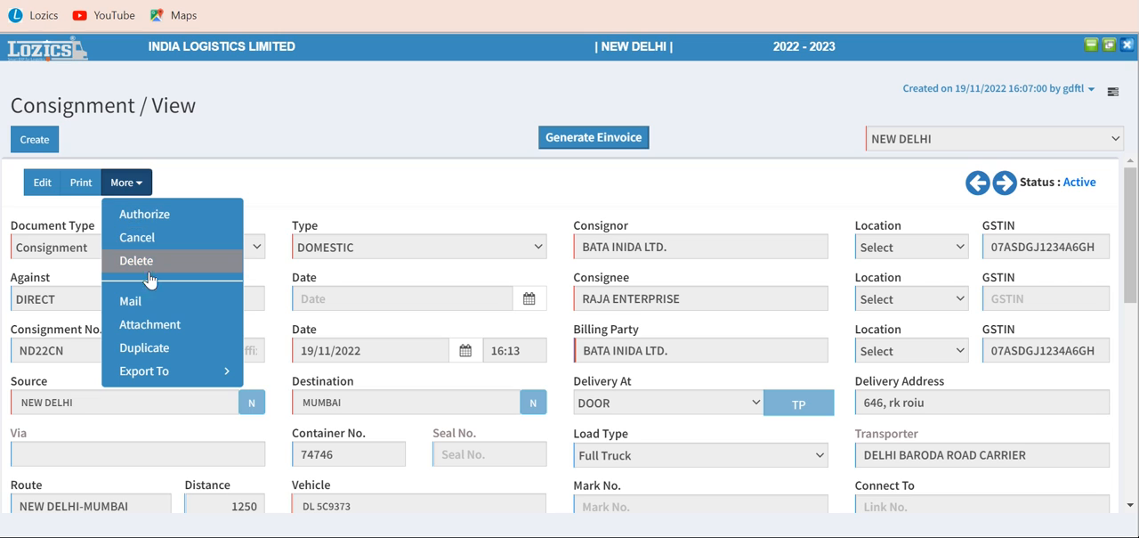
mouse_move(159, 371)
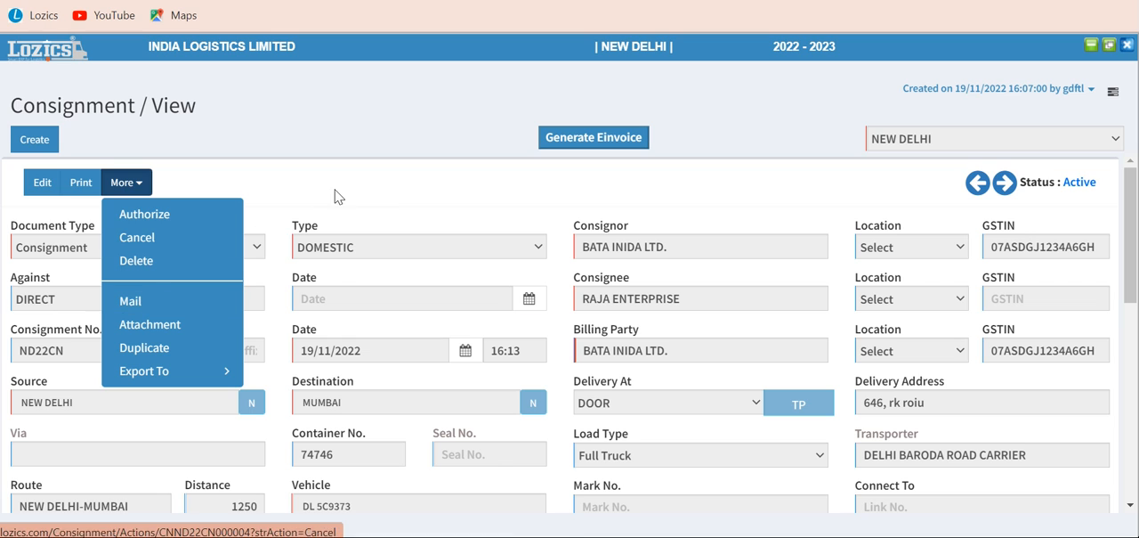
left_click(1132, 379)
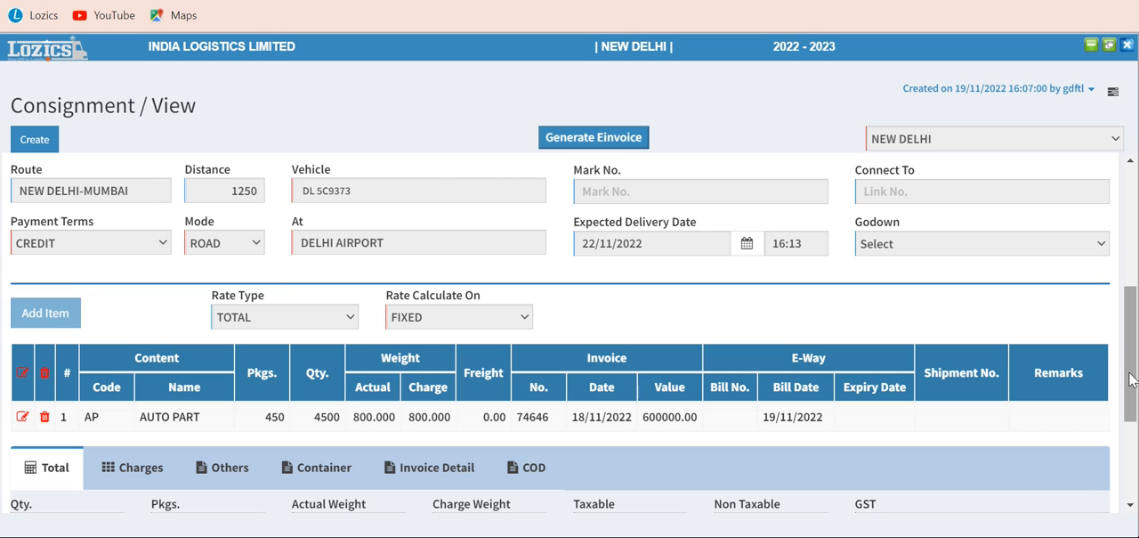
left_click_drag(1132, 392, 1132, 244)
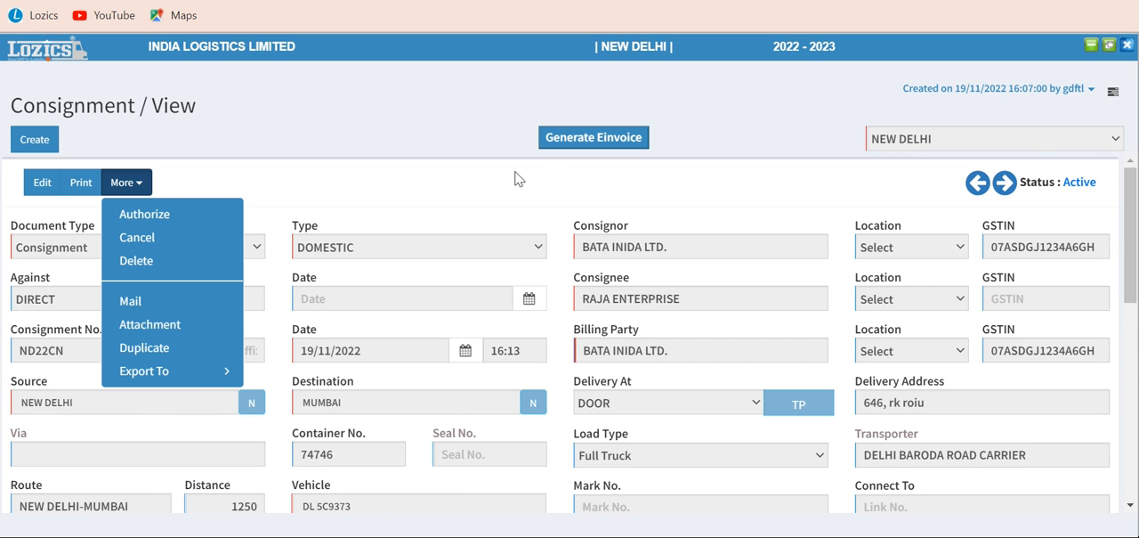
left_click(489, 188)
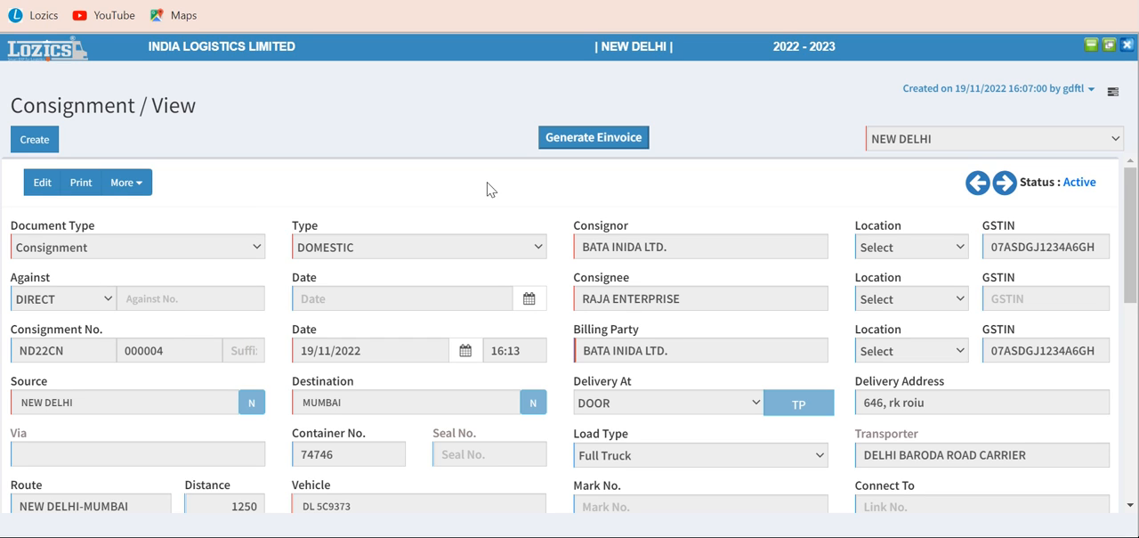